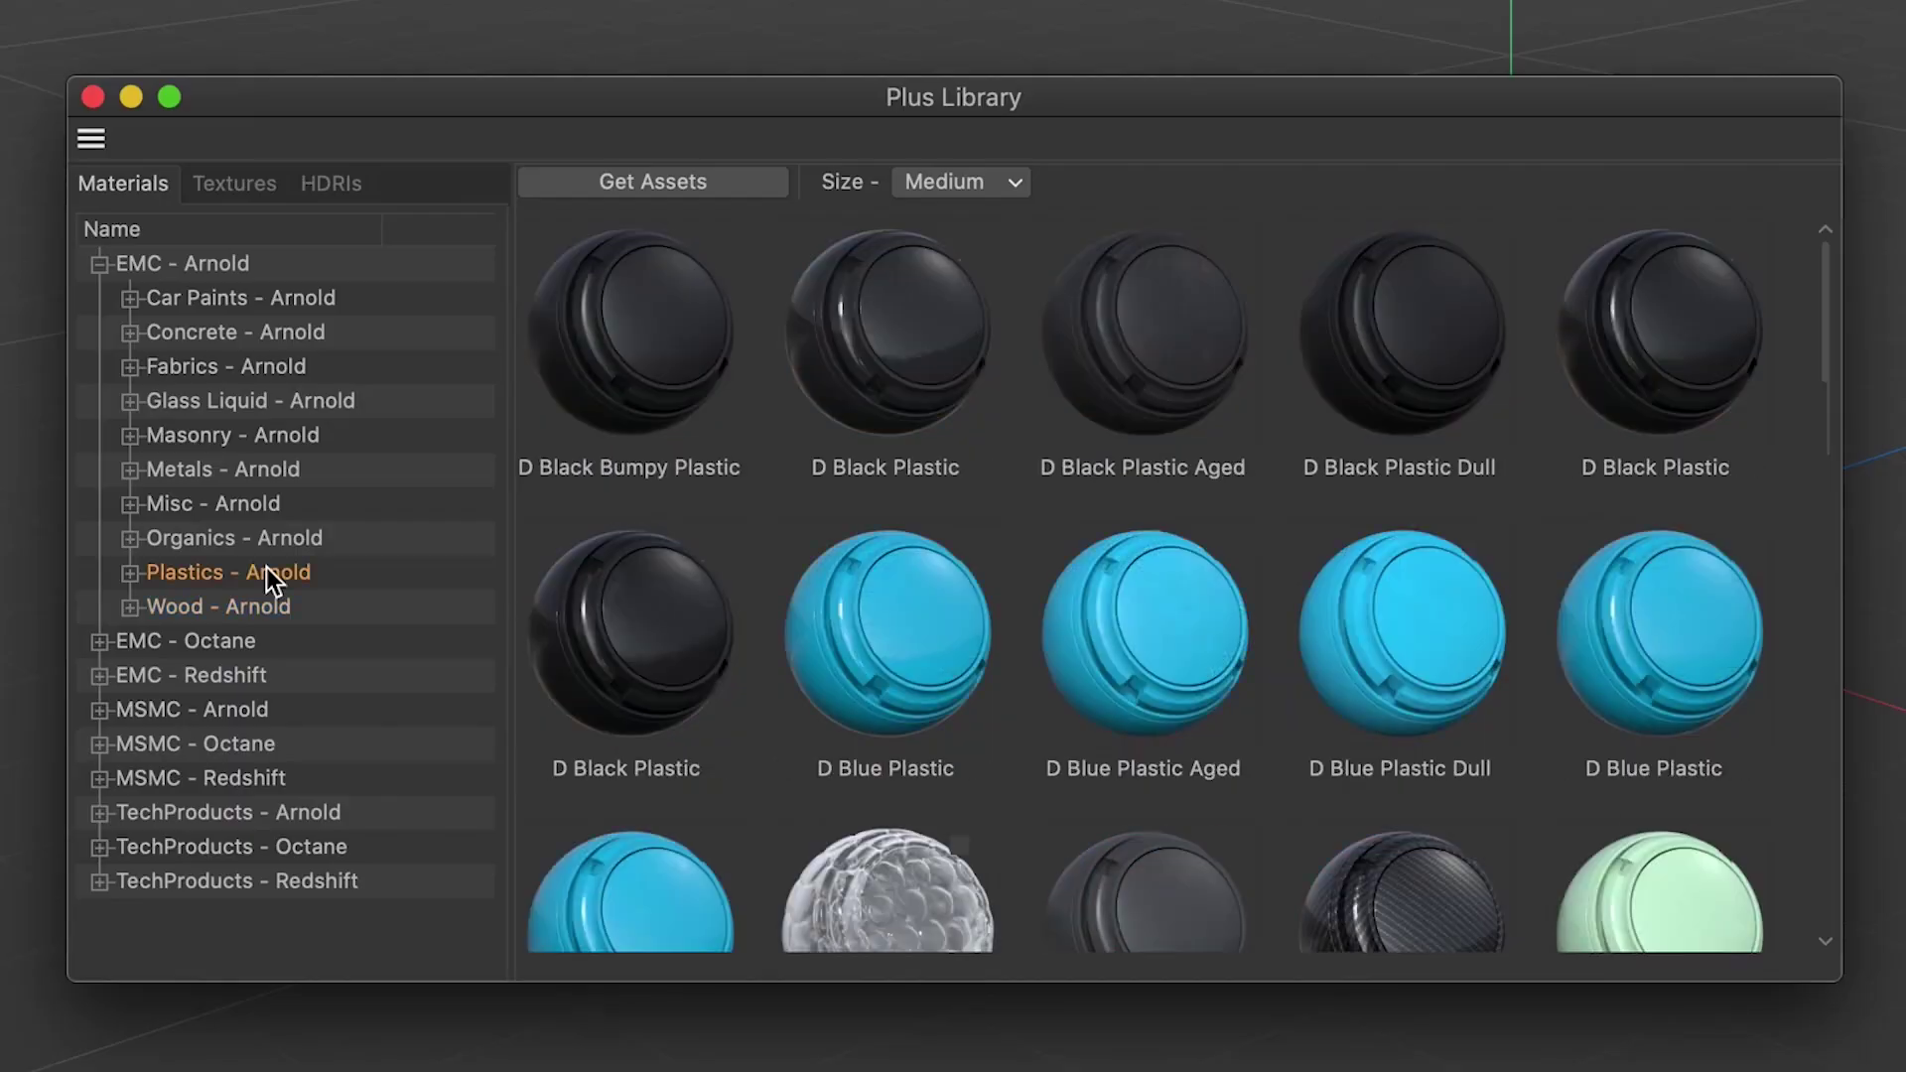
Step: Browse the Metals and Fabrics Arnold material categories in the Plus Library
{"action": "left_click", "coordinate": [271, 469]}
{"action": "left_click", "coordinate": [266, 364]}
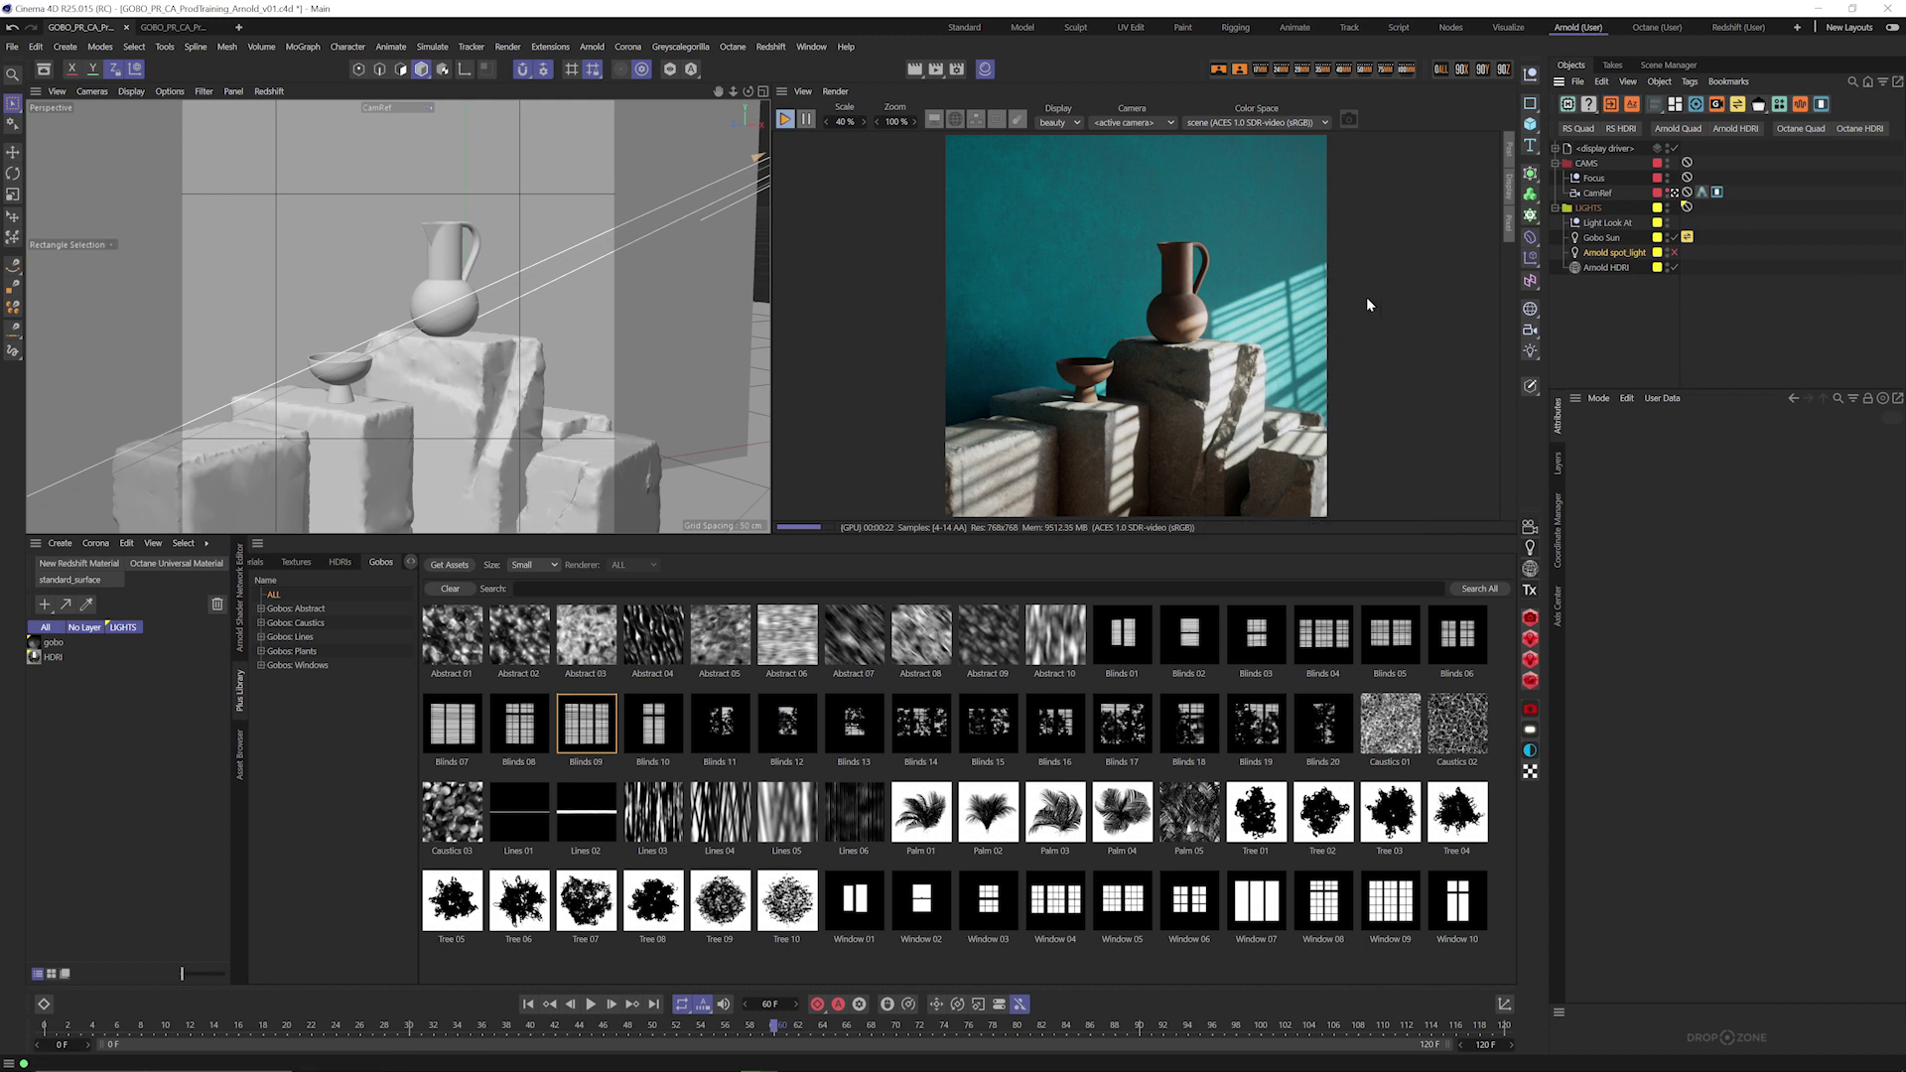
Step: Look at the whole set from outside the CamRef camera, and return to the camera view
{"action": "left_click", "coordinate": [1674, 193]}
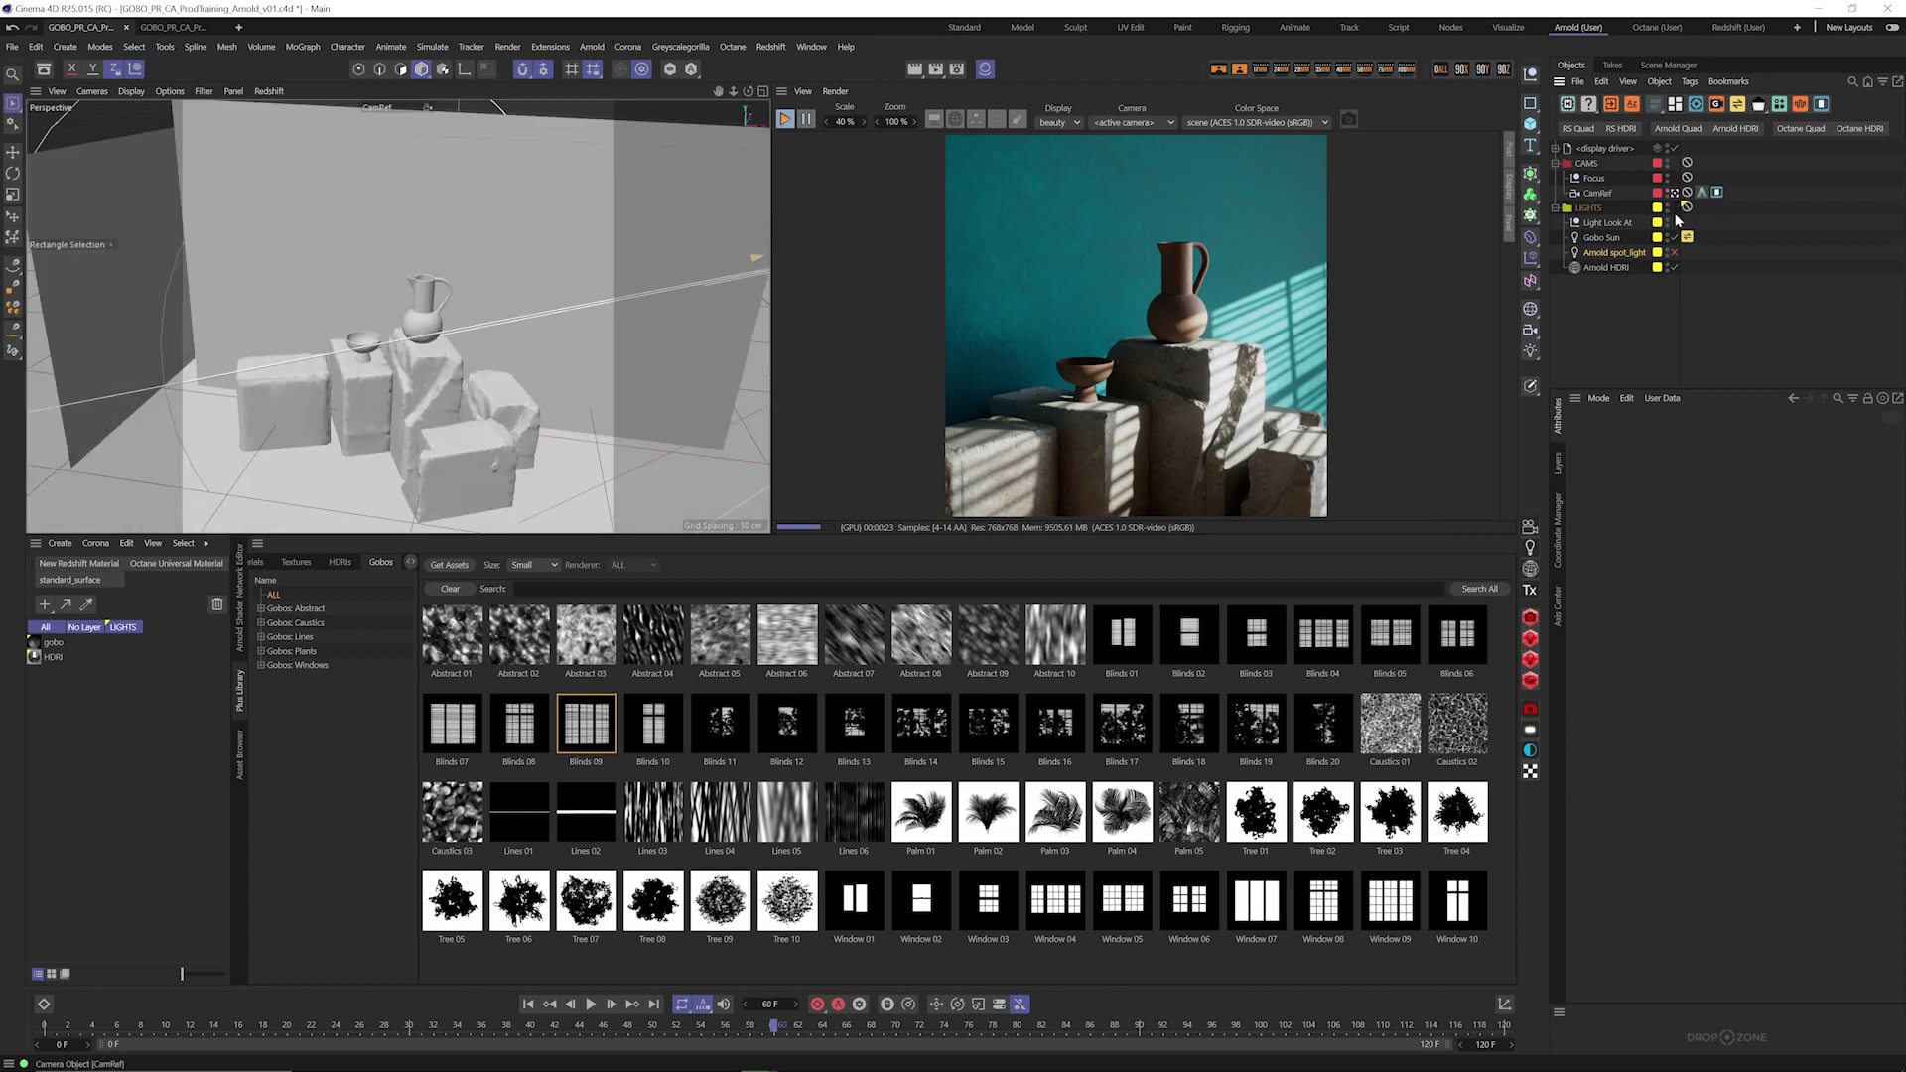
{"action": "left_click_drag", "start_coordinate": [545, 402], "coordinate": [439, 343], "text": "alt"}
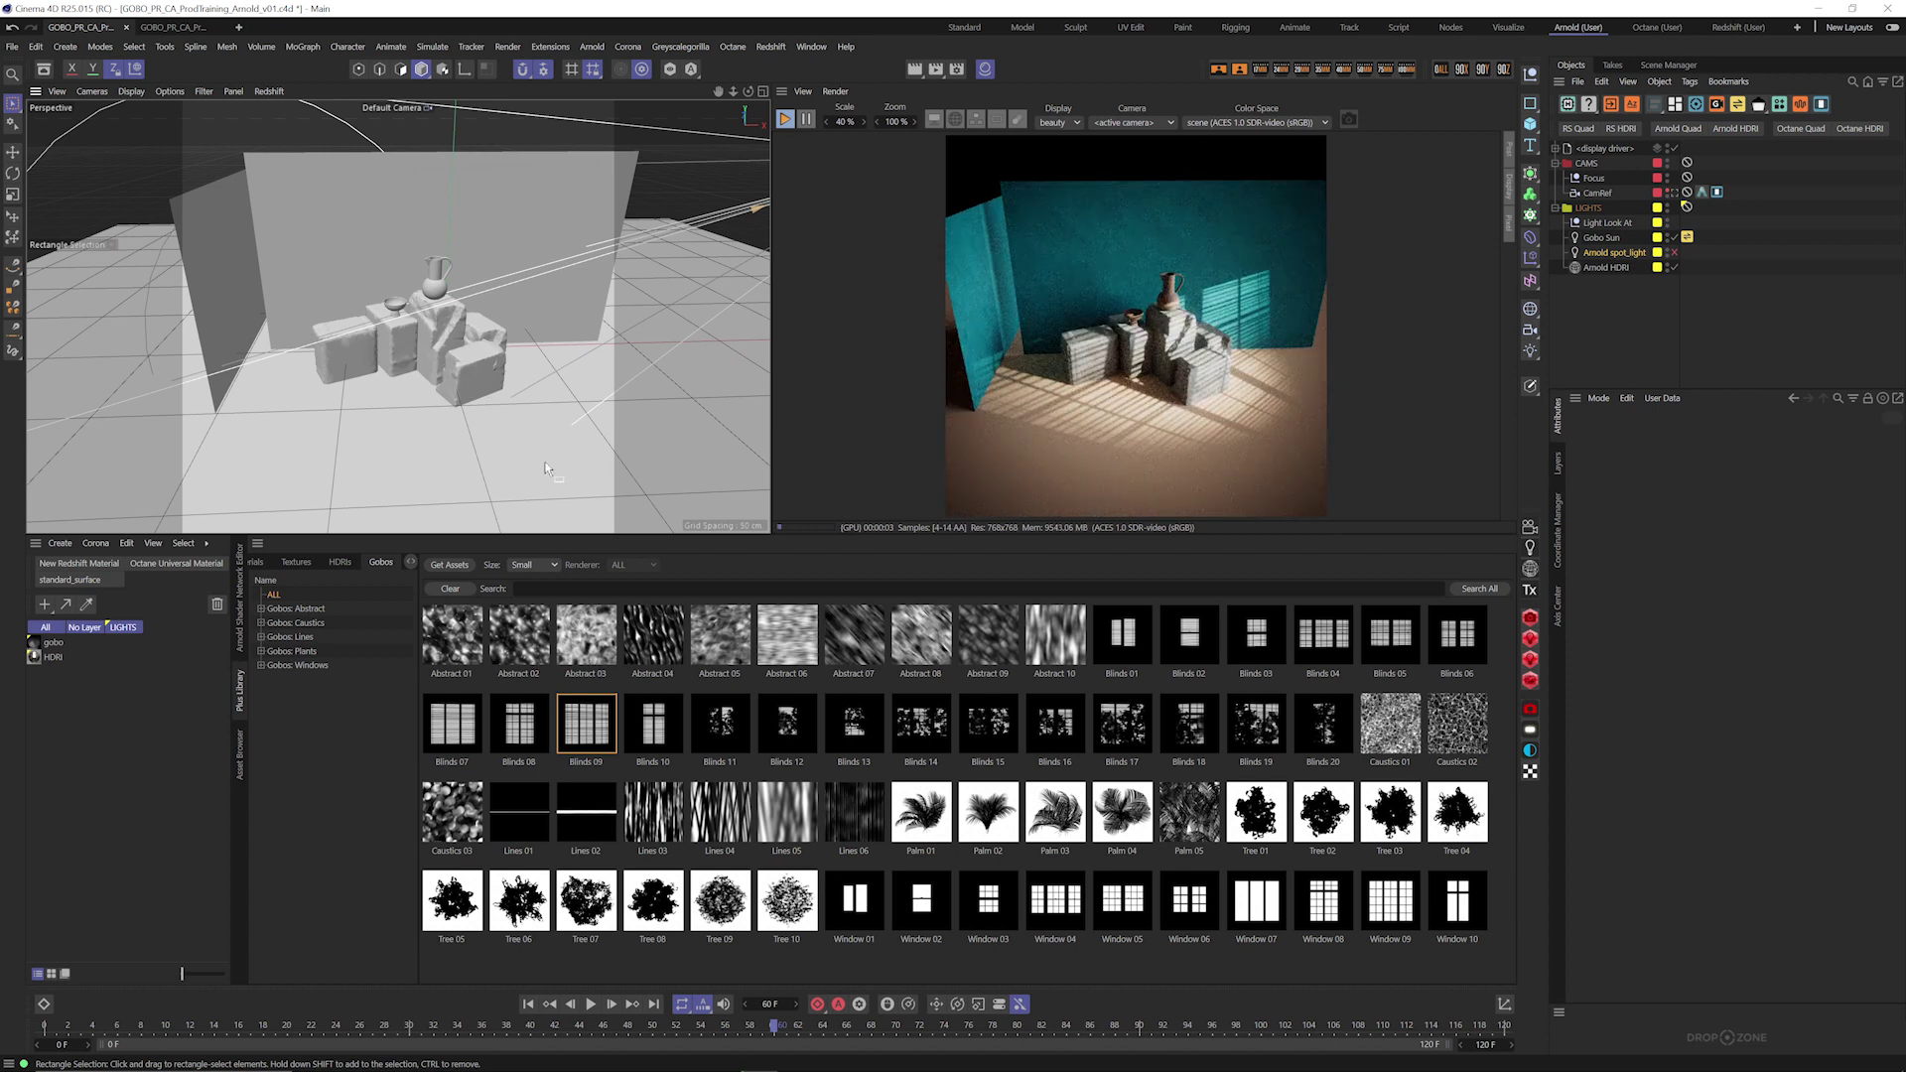
{"action": "left_click", "coordinate": [1675, 193]}
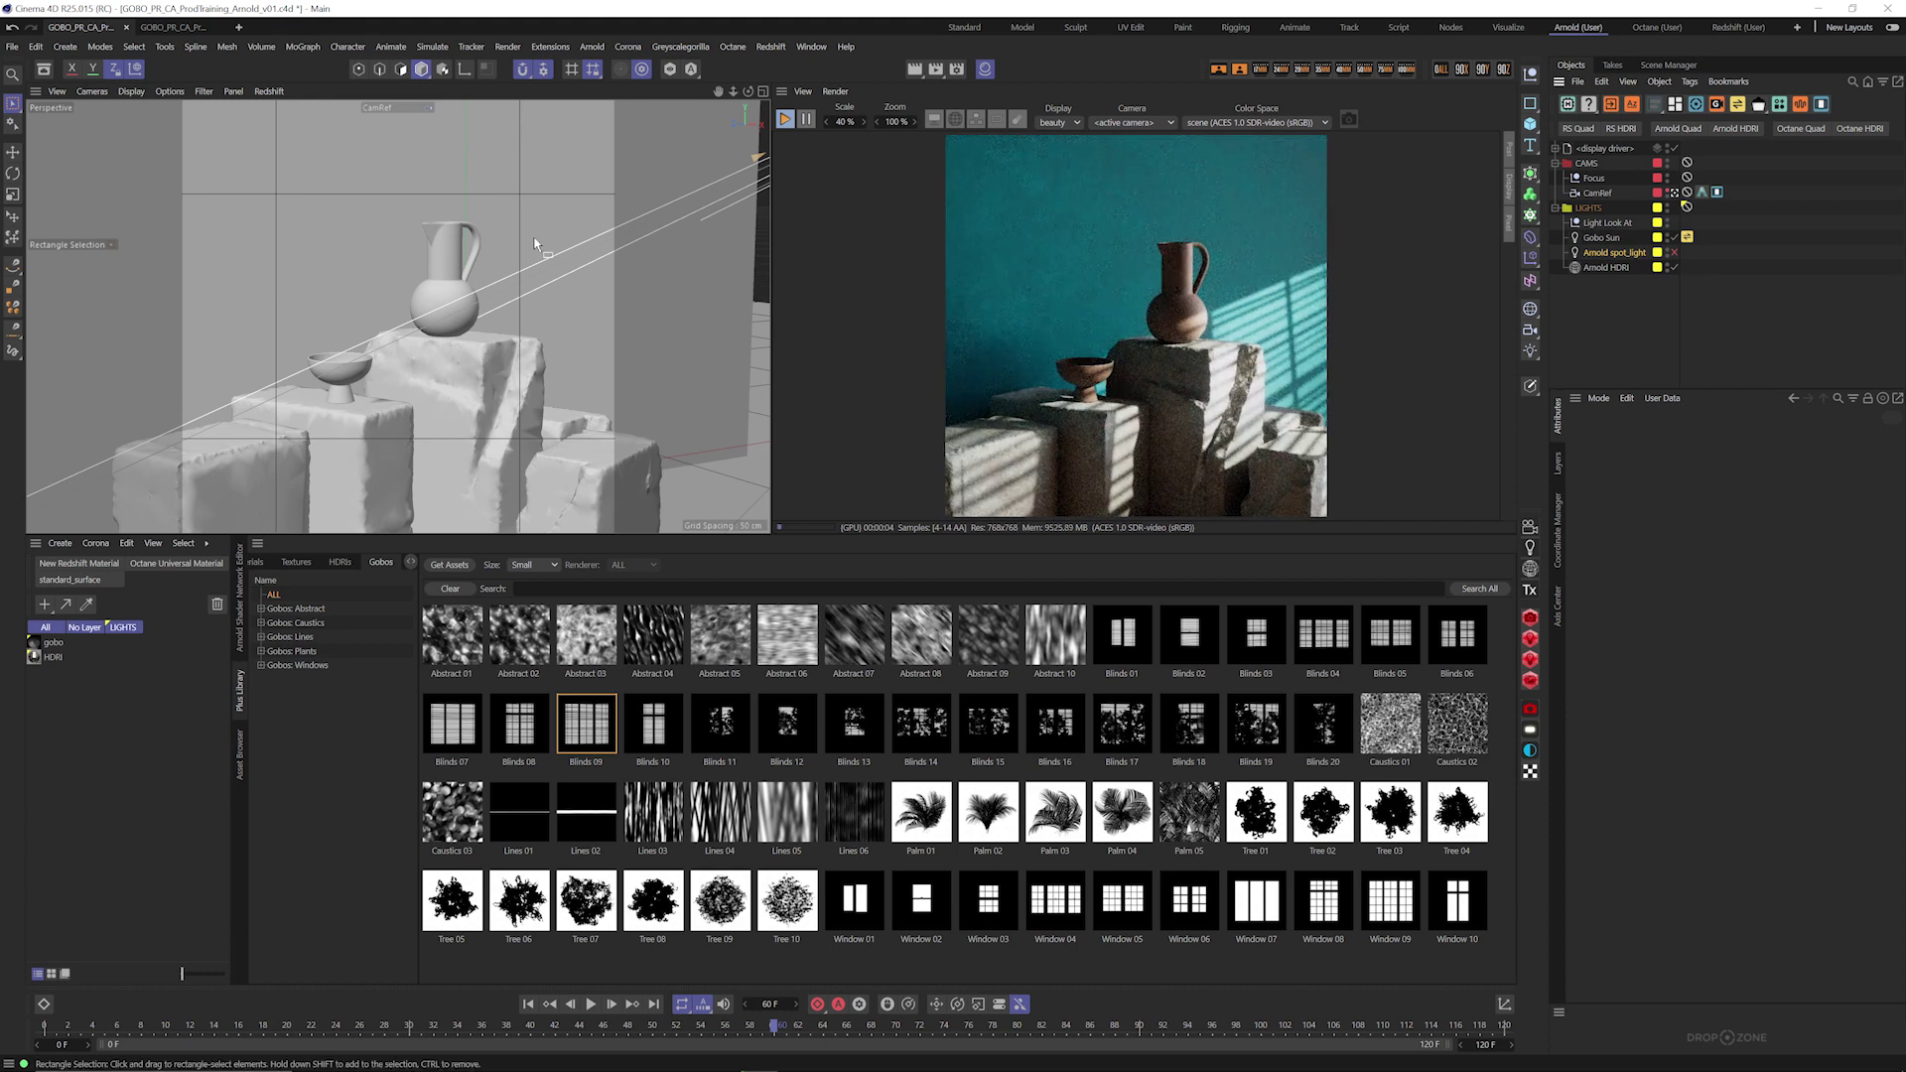
Step: Inspect the camera's Social Frame tag, the Gobo Sun light's settings and its HDRI Link Plus tag
{"action": "left_click", "coordinate": [1718, 196]}
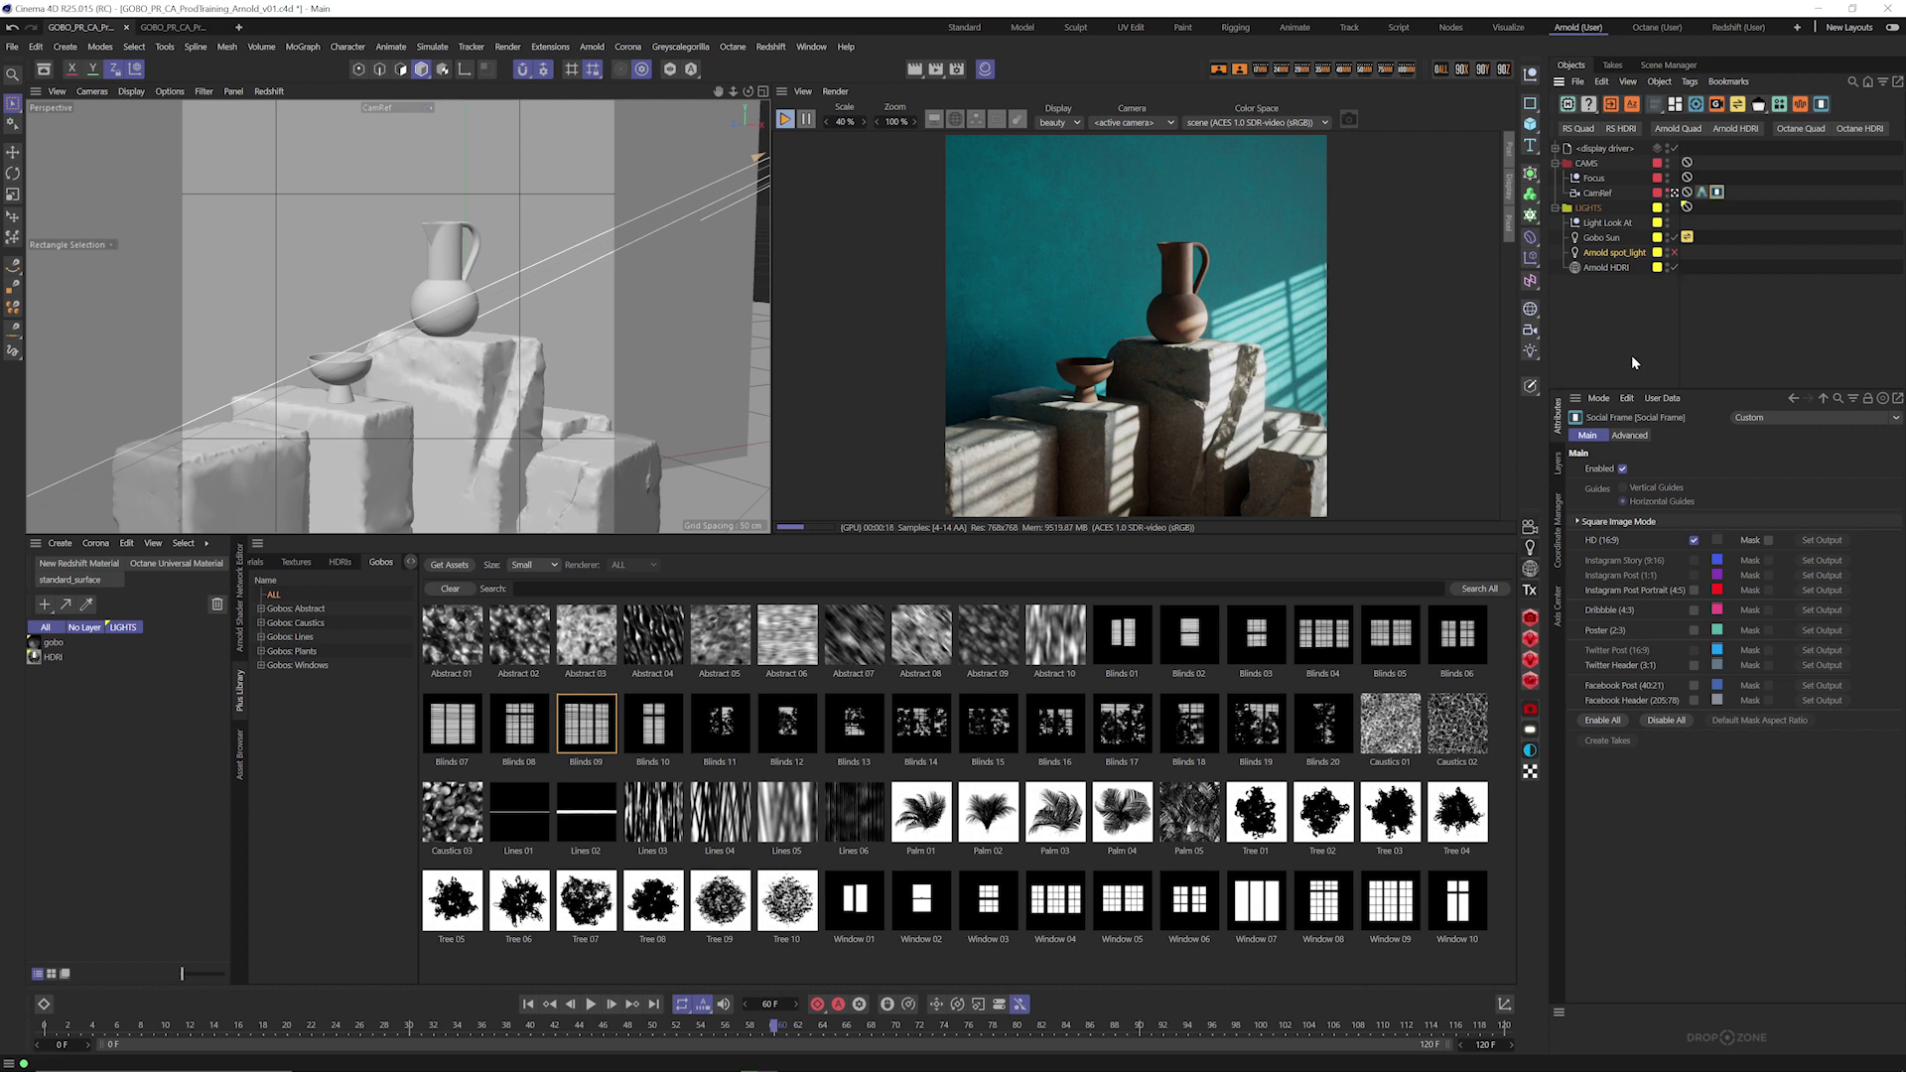
{"action": "left_click", "coordinate": [1602, 240]}
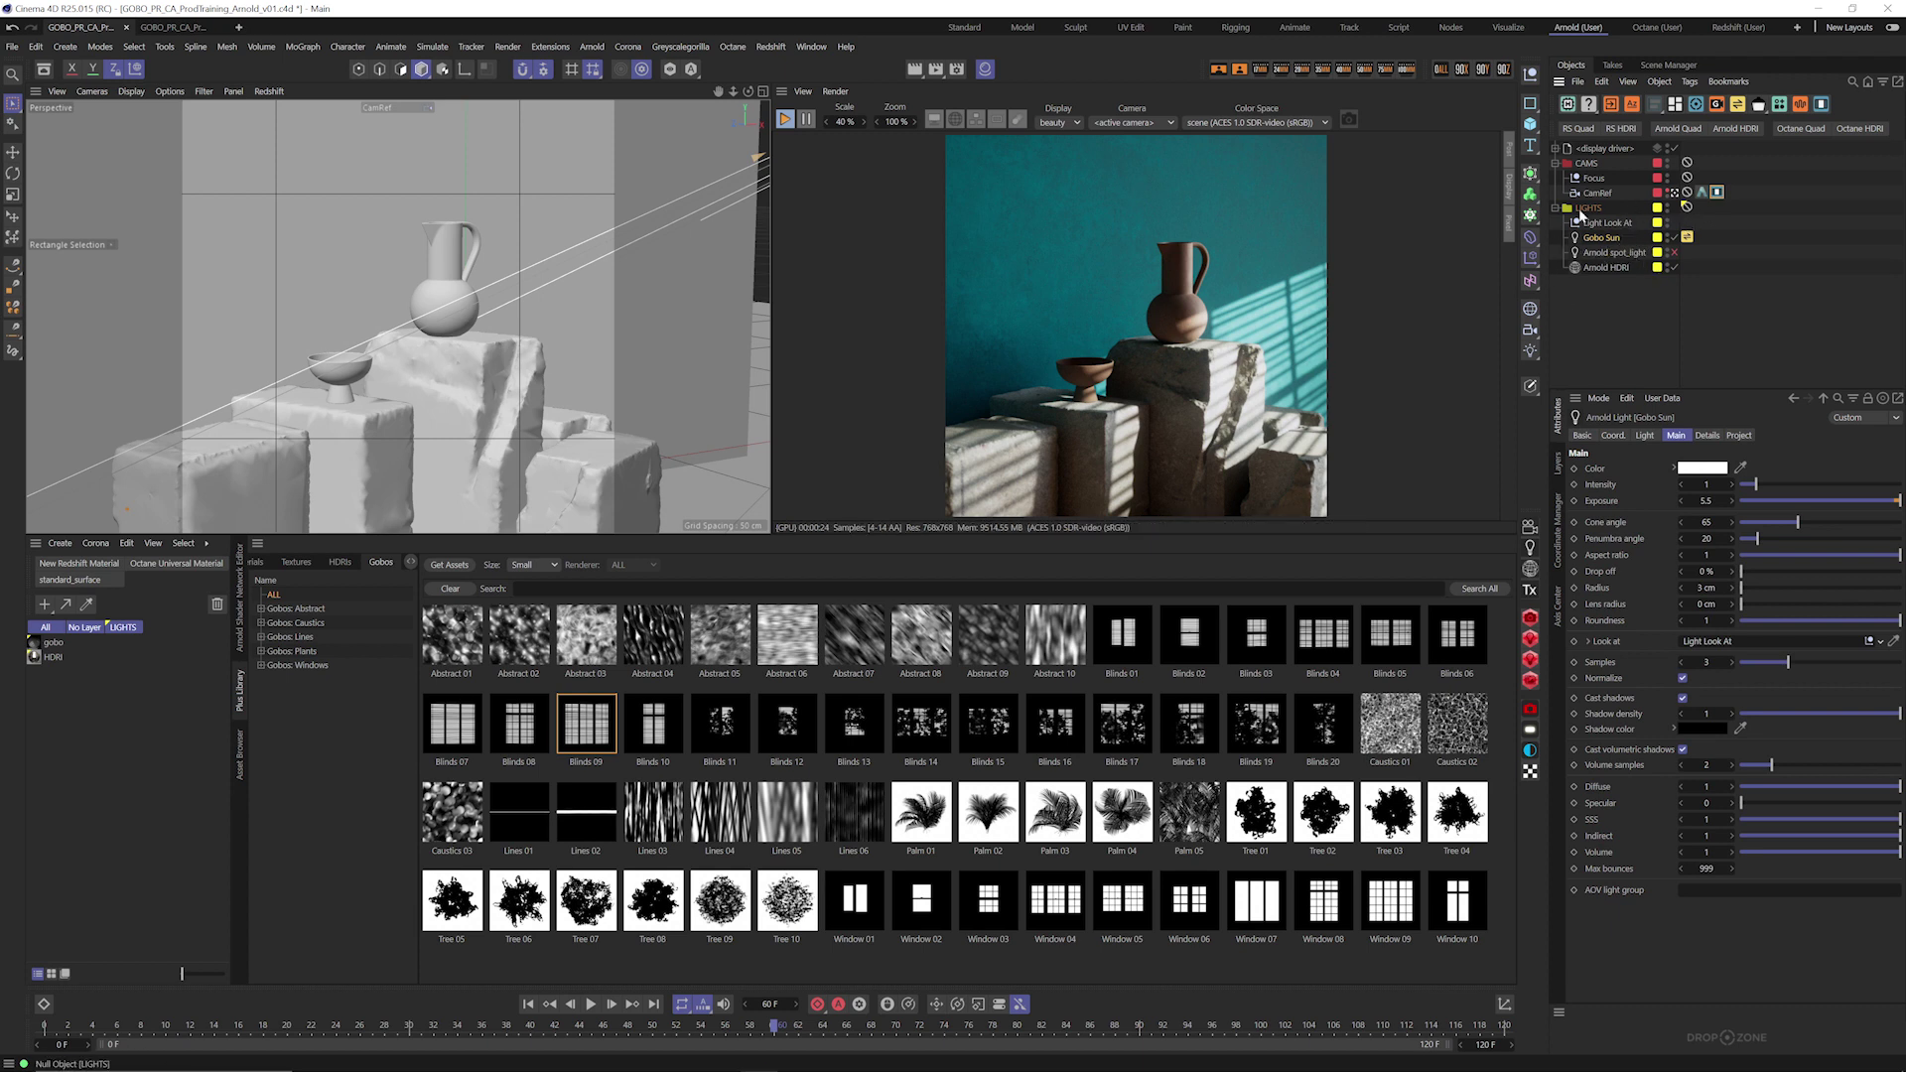
{"action": "left_click", "coordinate": [1686, 237]}
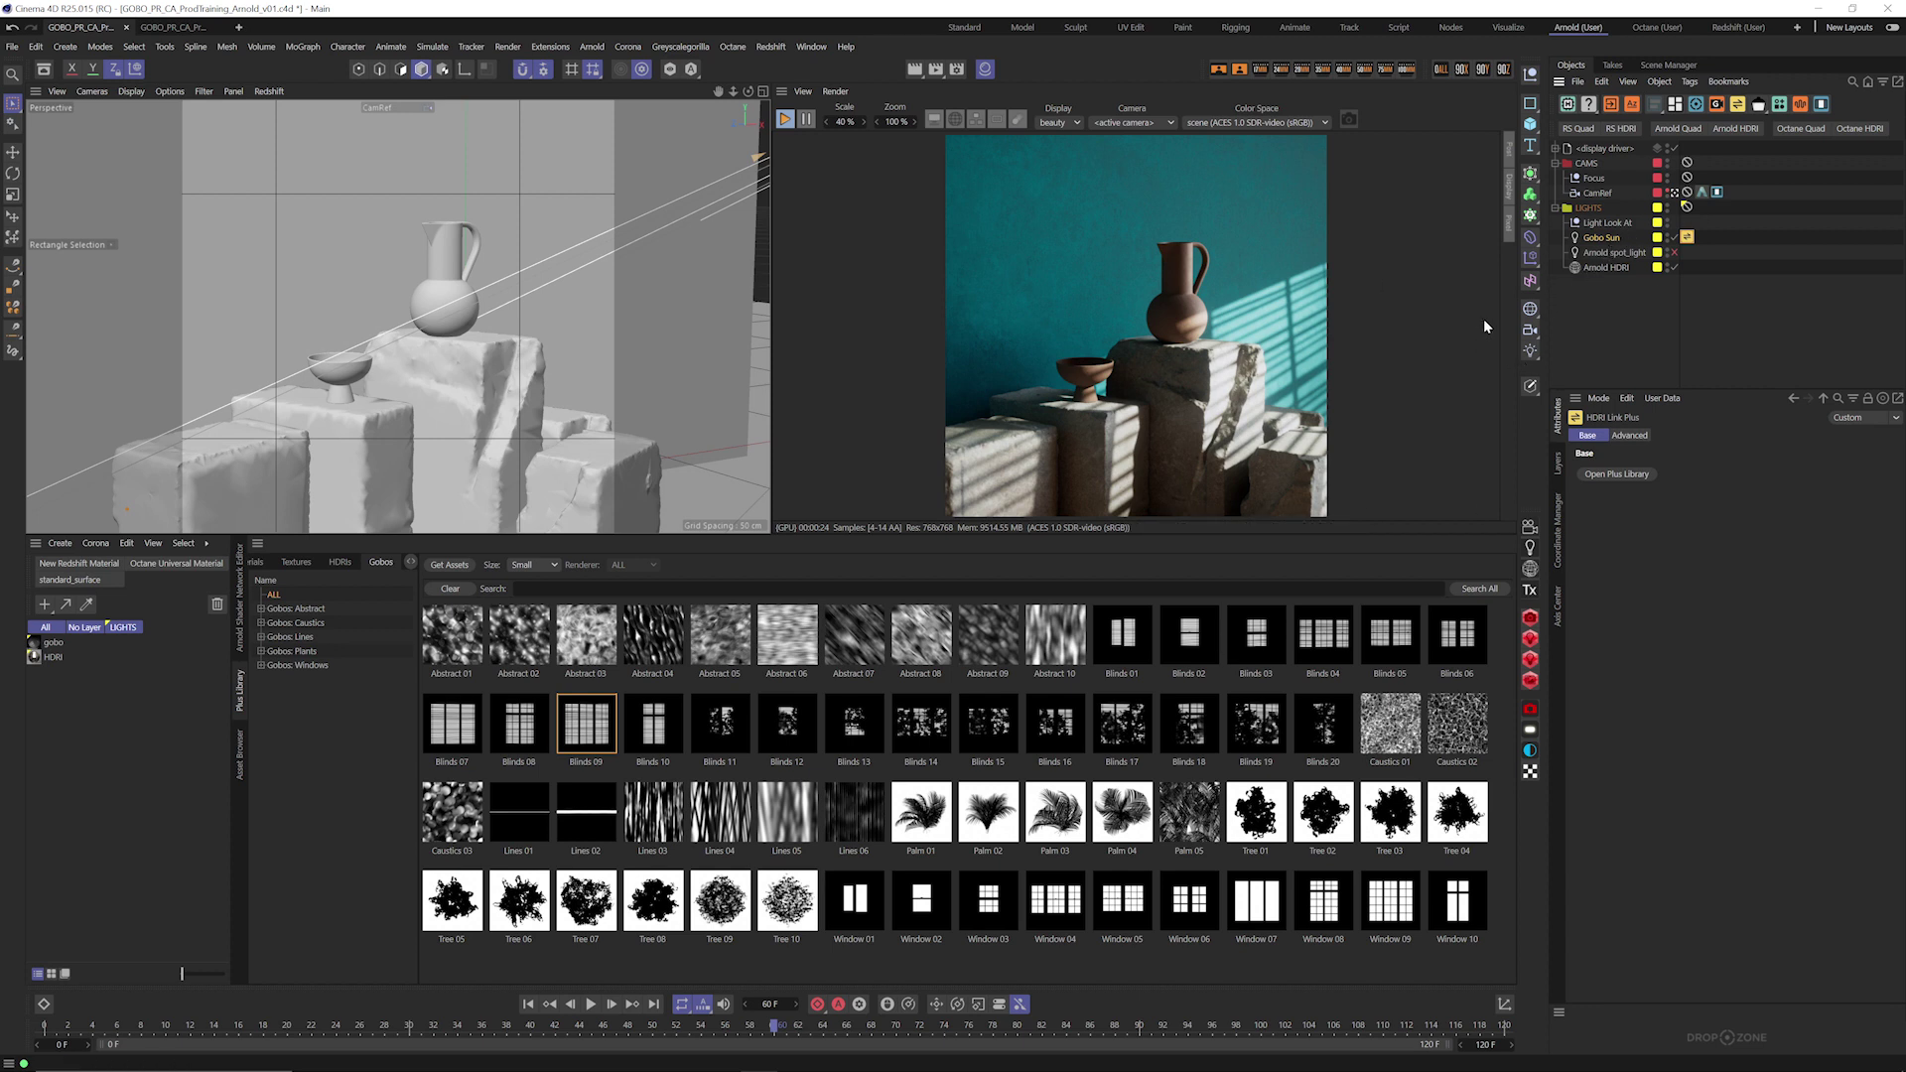
Step: Disable the Gobo Sun and Arnold HDRI lights, and enable and select the Arnold spot_light
{"action": "left_click", "coordinate": [1675, 239]}
{"action": "left_click", "coordinate": [1674, 268]}
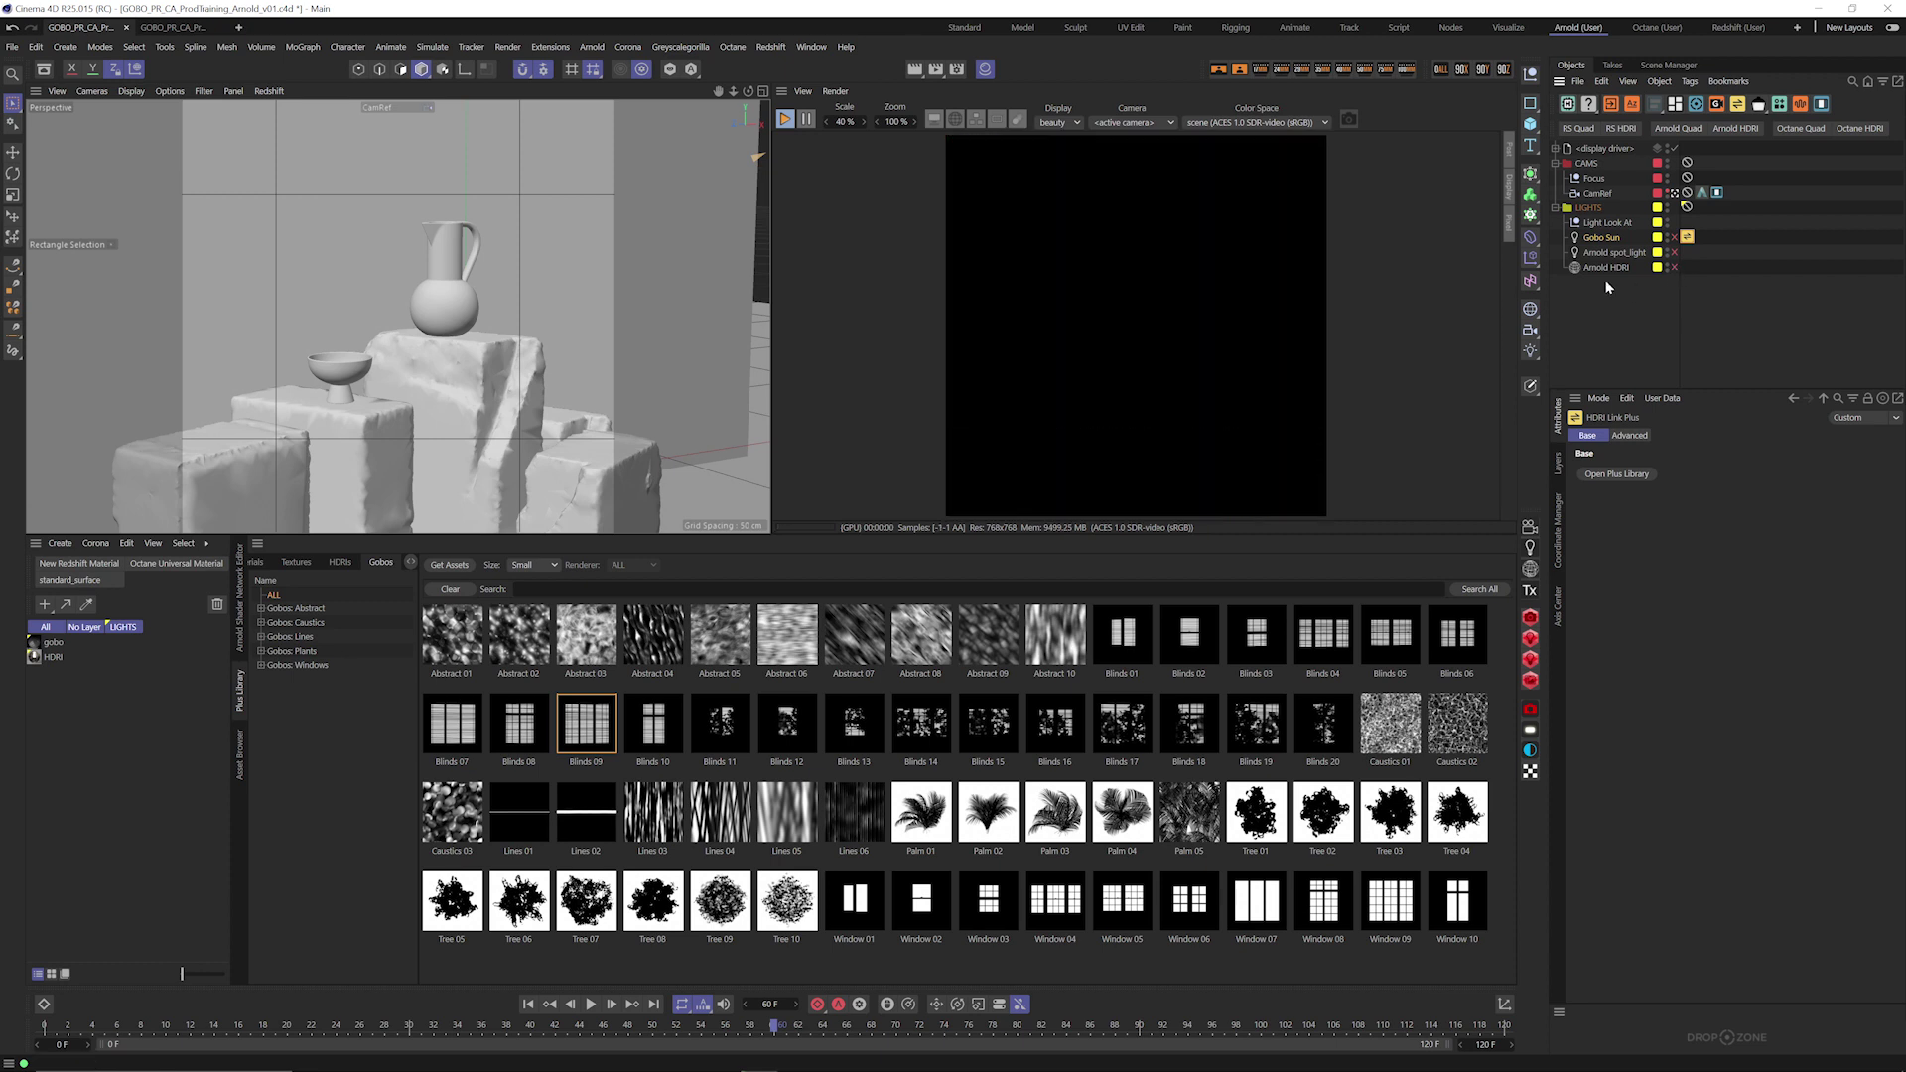
{"action": "left_click", "coordinate": [1674, 253]}
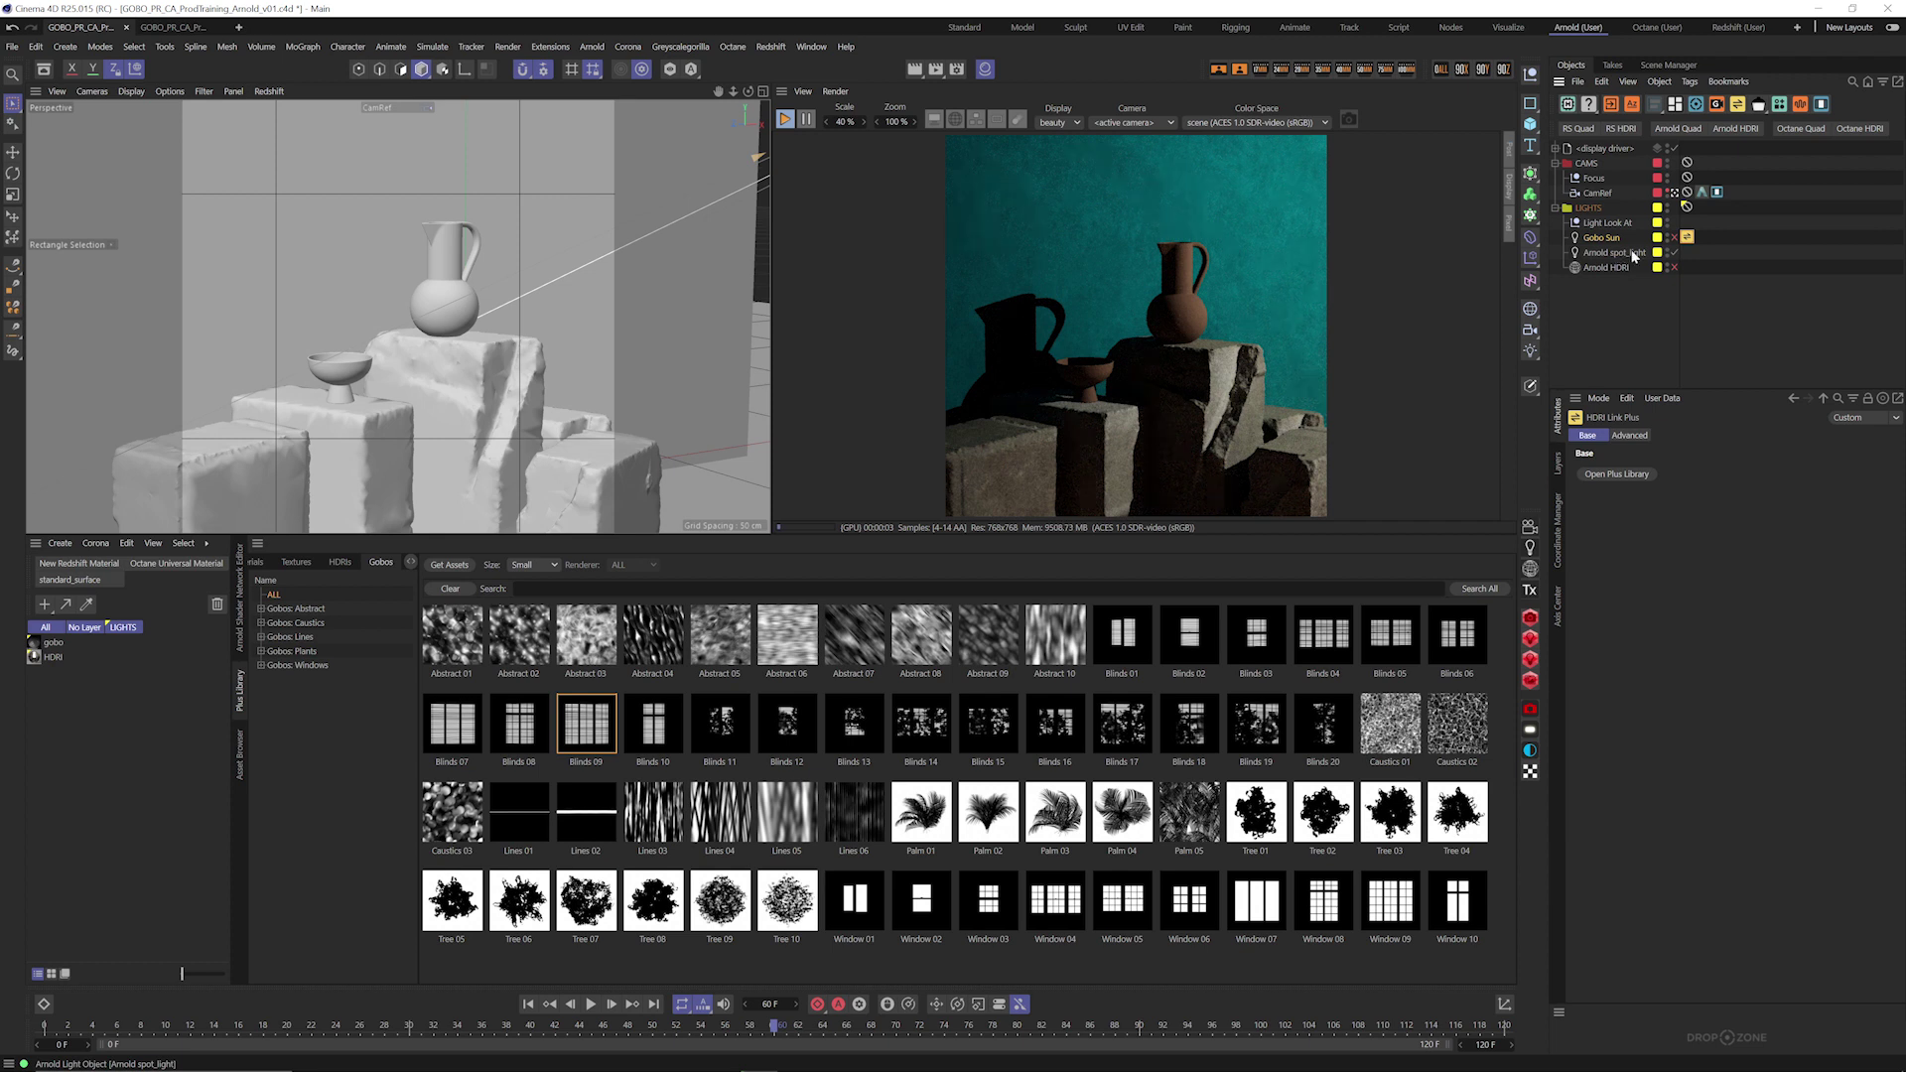
{"action": "left_click", "coordinate": [1628, 255]}
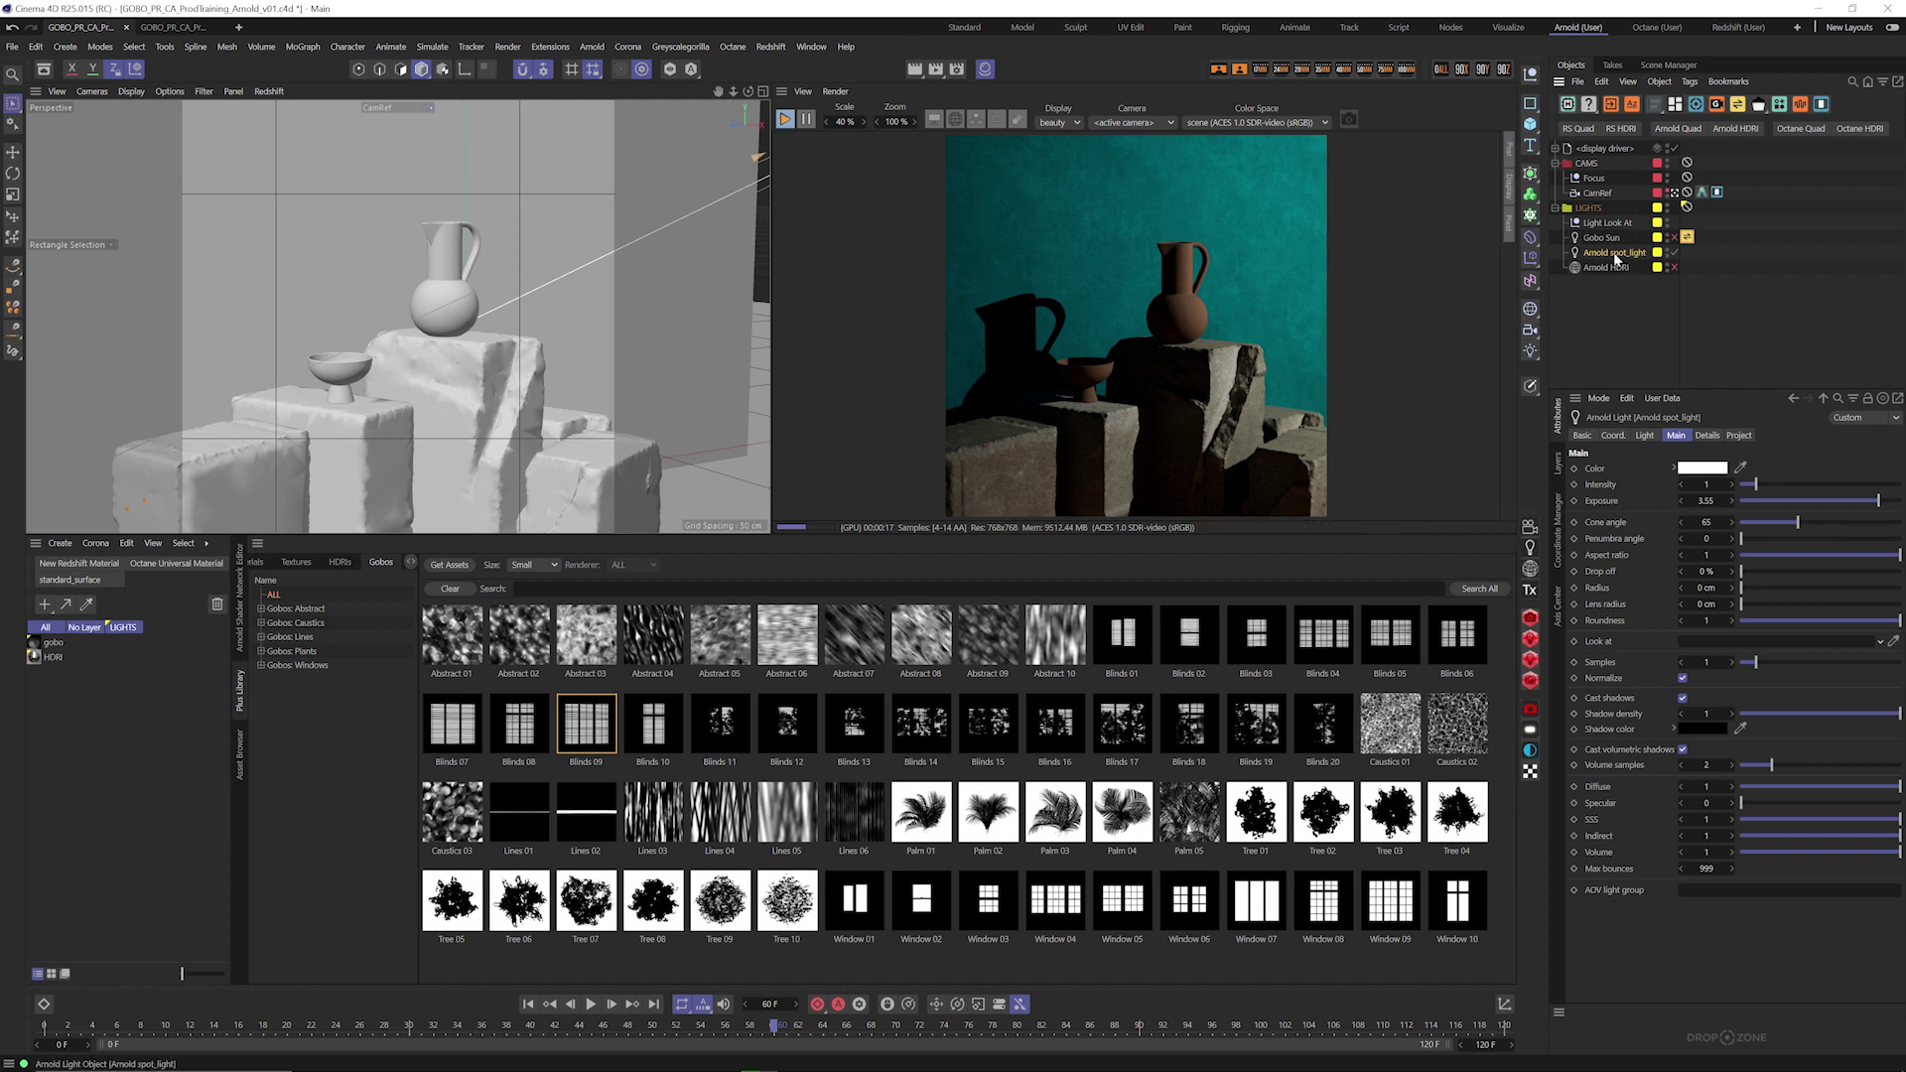
Step: Create an Arnold gobo light filter material
{"action": "left_click", "coordinate": [60, 544]}
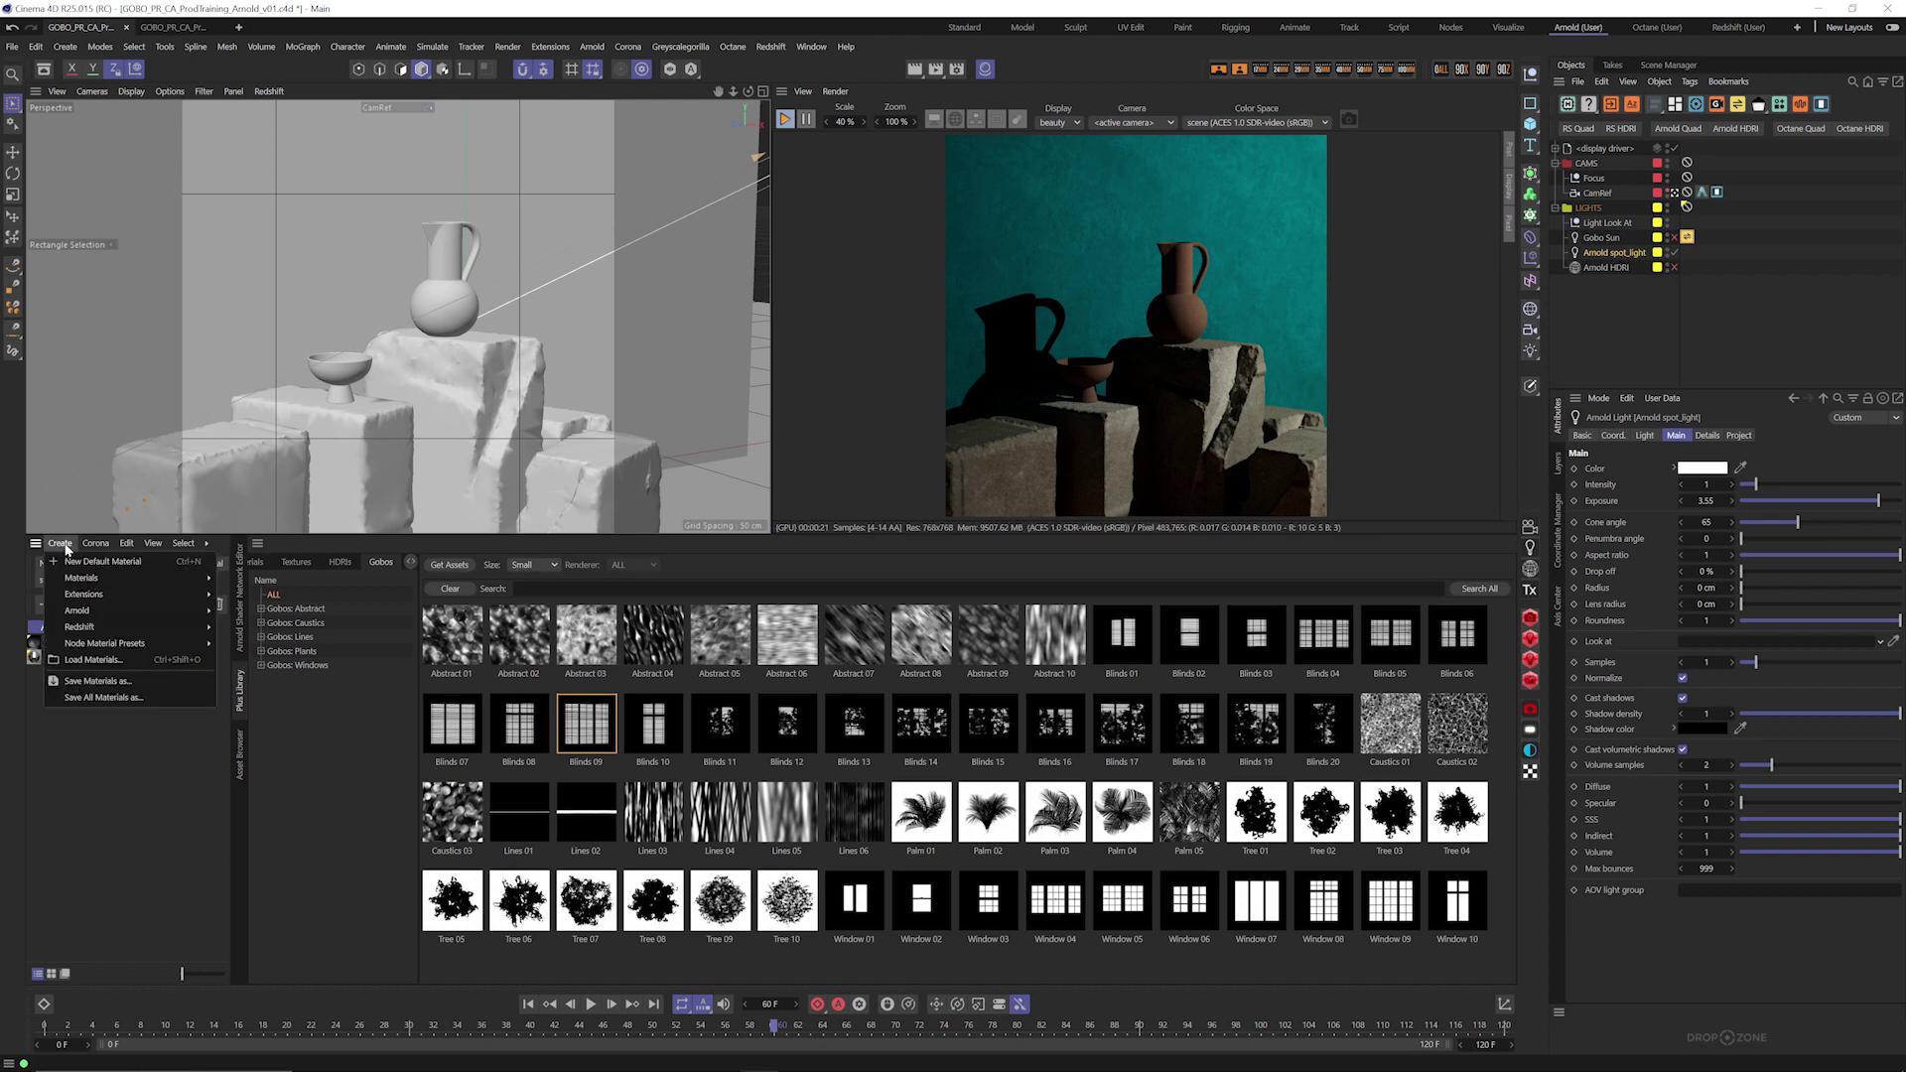
{"action": "mouse_move", "coordinate": [192, 625]}
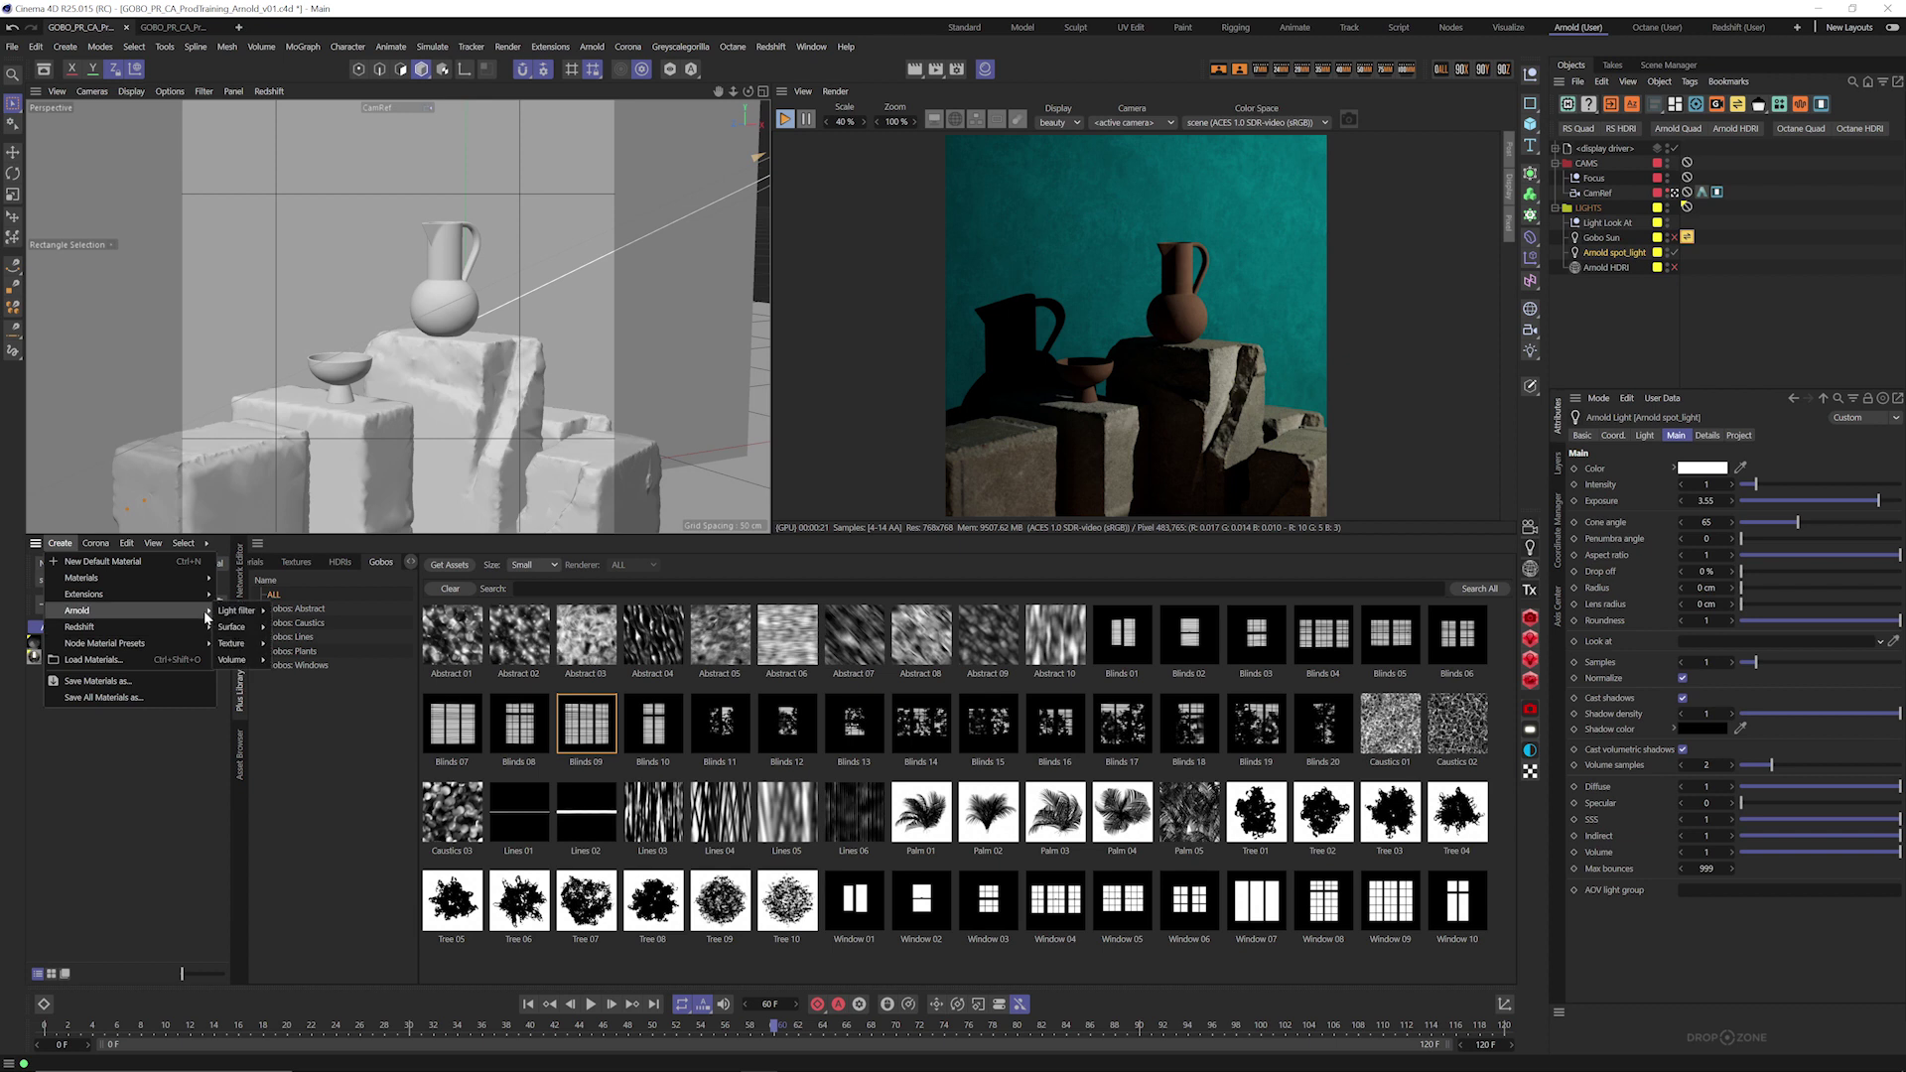
{"action": "left_click", "coordinate": [295, 638]}
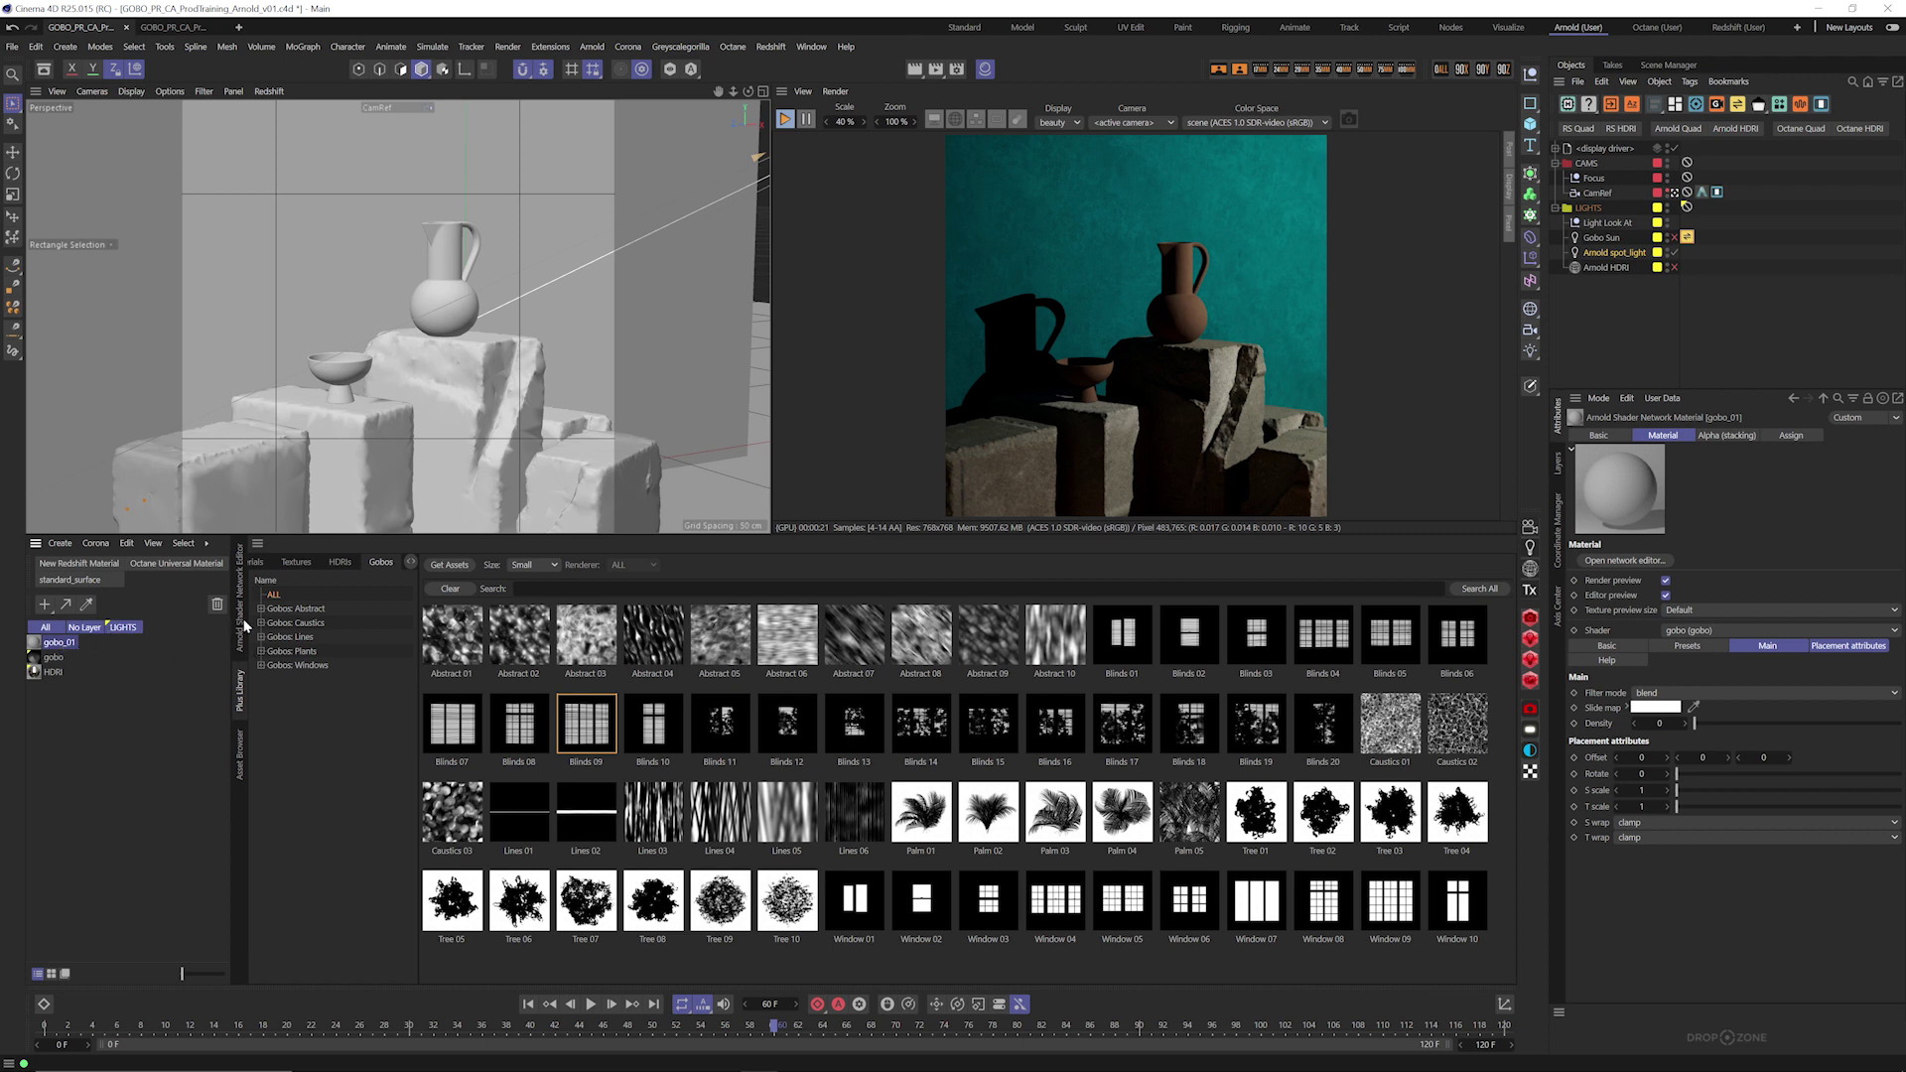
Step: Add the Blinds 09 gobo texture to the new gobo's shader network and connect it to the gobo node's Slide map
{"action": "left_click", "coordinate": [242, 628]}
{"action": "left_click_drag", "start_coordinate": [499, 716], "coordinate": [778, 707]}
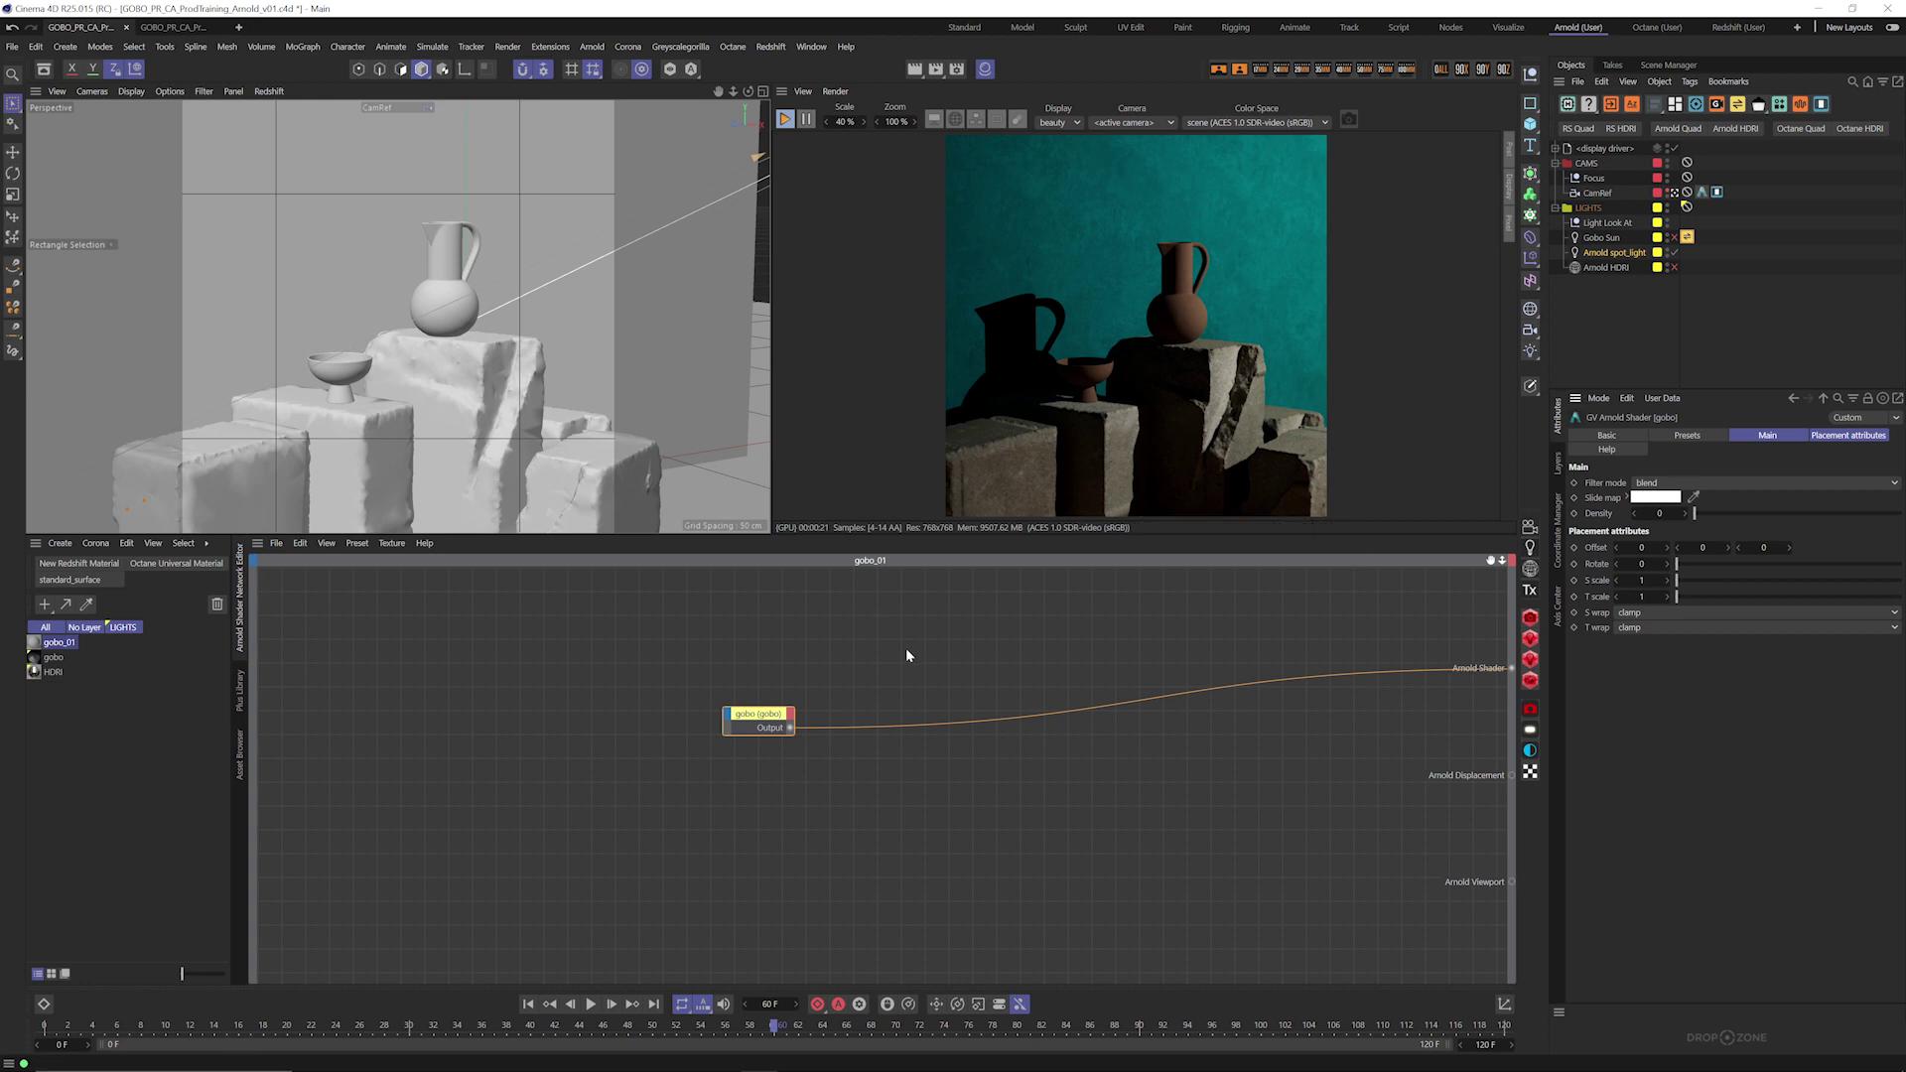
{"action": "left_click", "coordinate": [241, 692]}
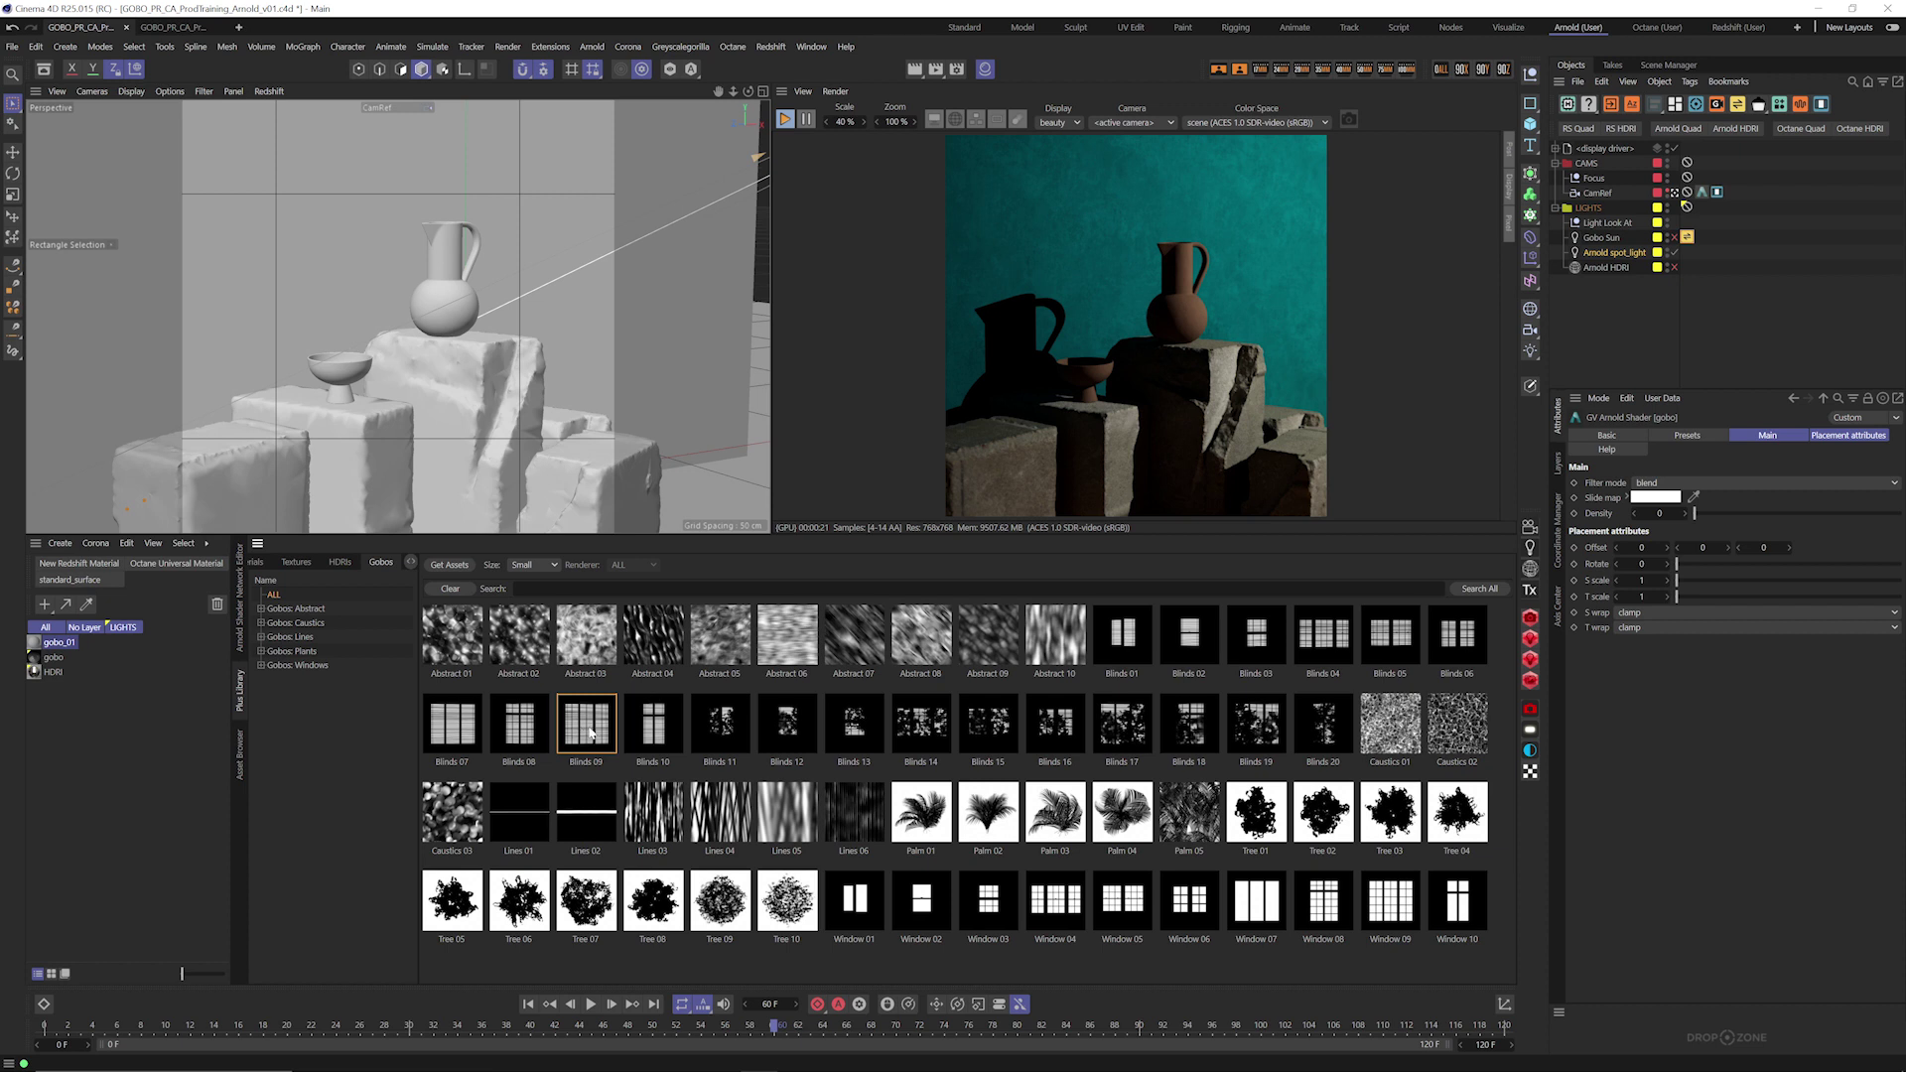
{"action": "left_click", "coordinate": [243, 637]}
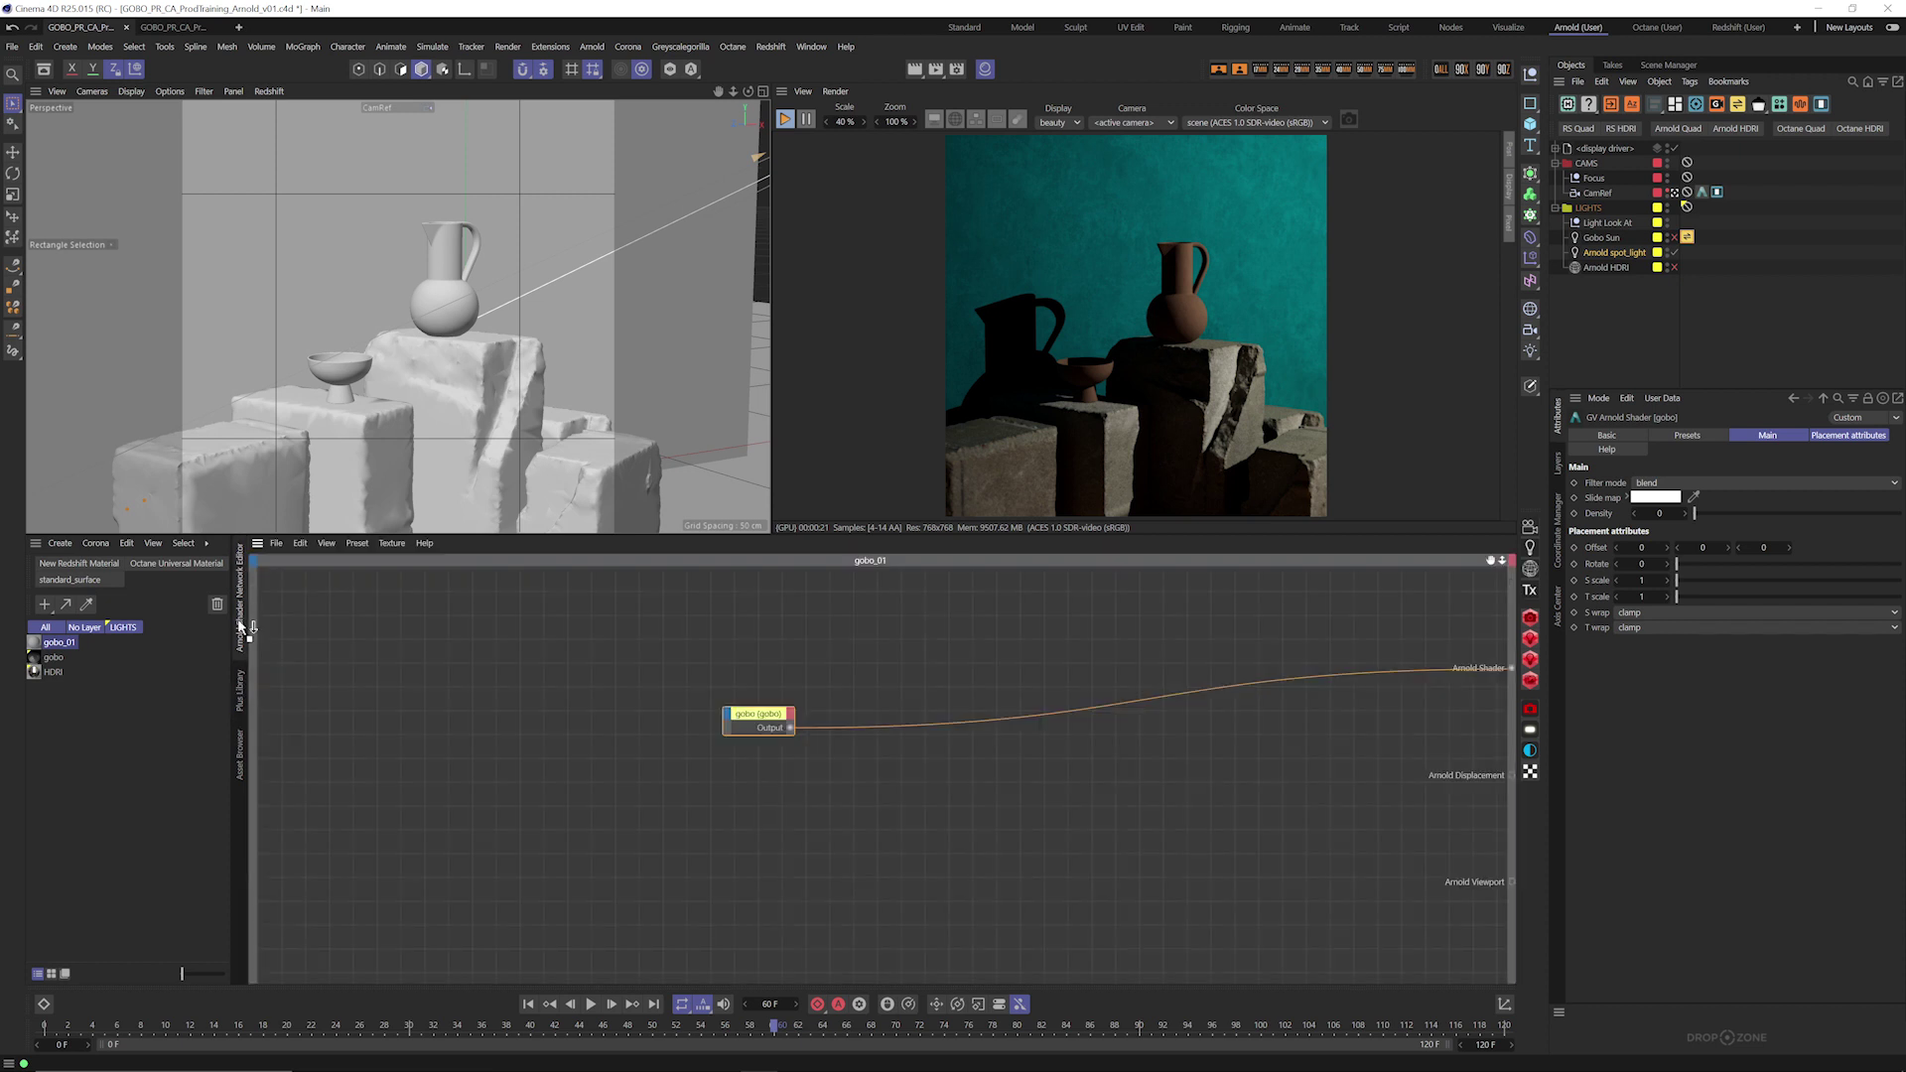
{"action": "left_click_drag", "start_coordinate": [444, 719], "coordinate": [724, 695]}
{"action": "left_click", "coordinate": [789, 726]}
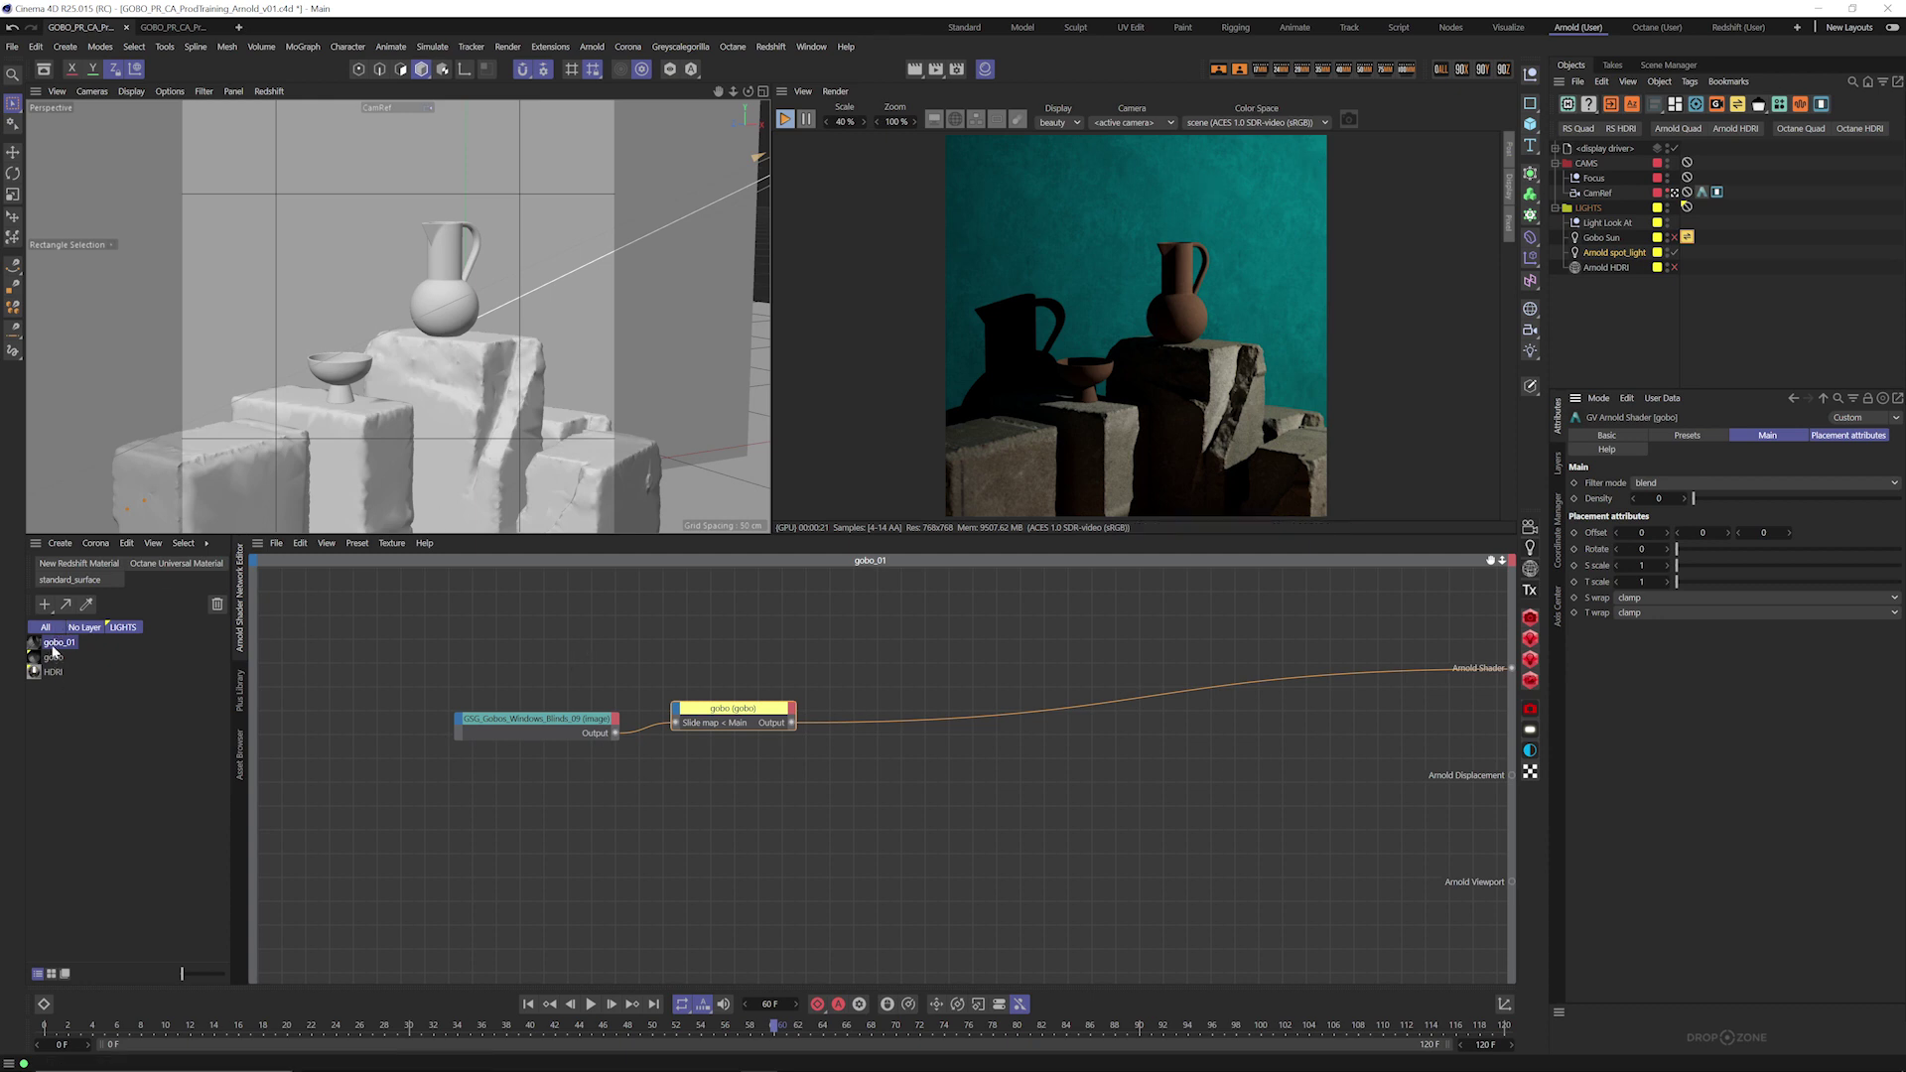
Step: Assign the gobo_01 material to the light filters of the Arnold spot_light
{"action": "left_click", "coordinate": [1621, 253]}
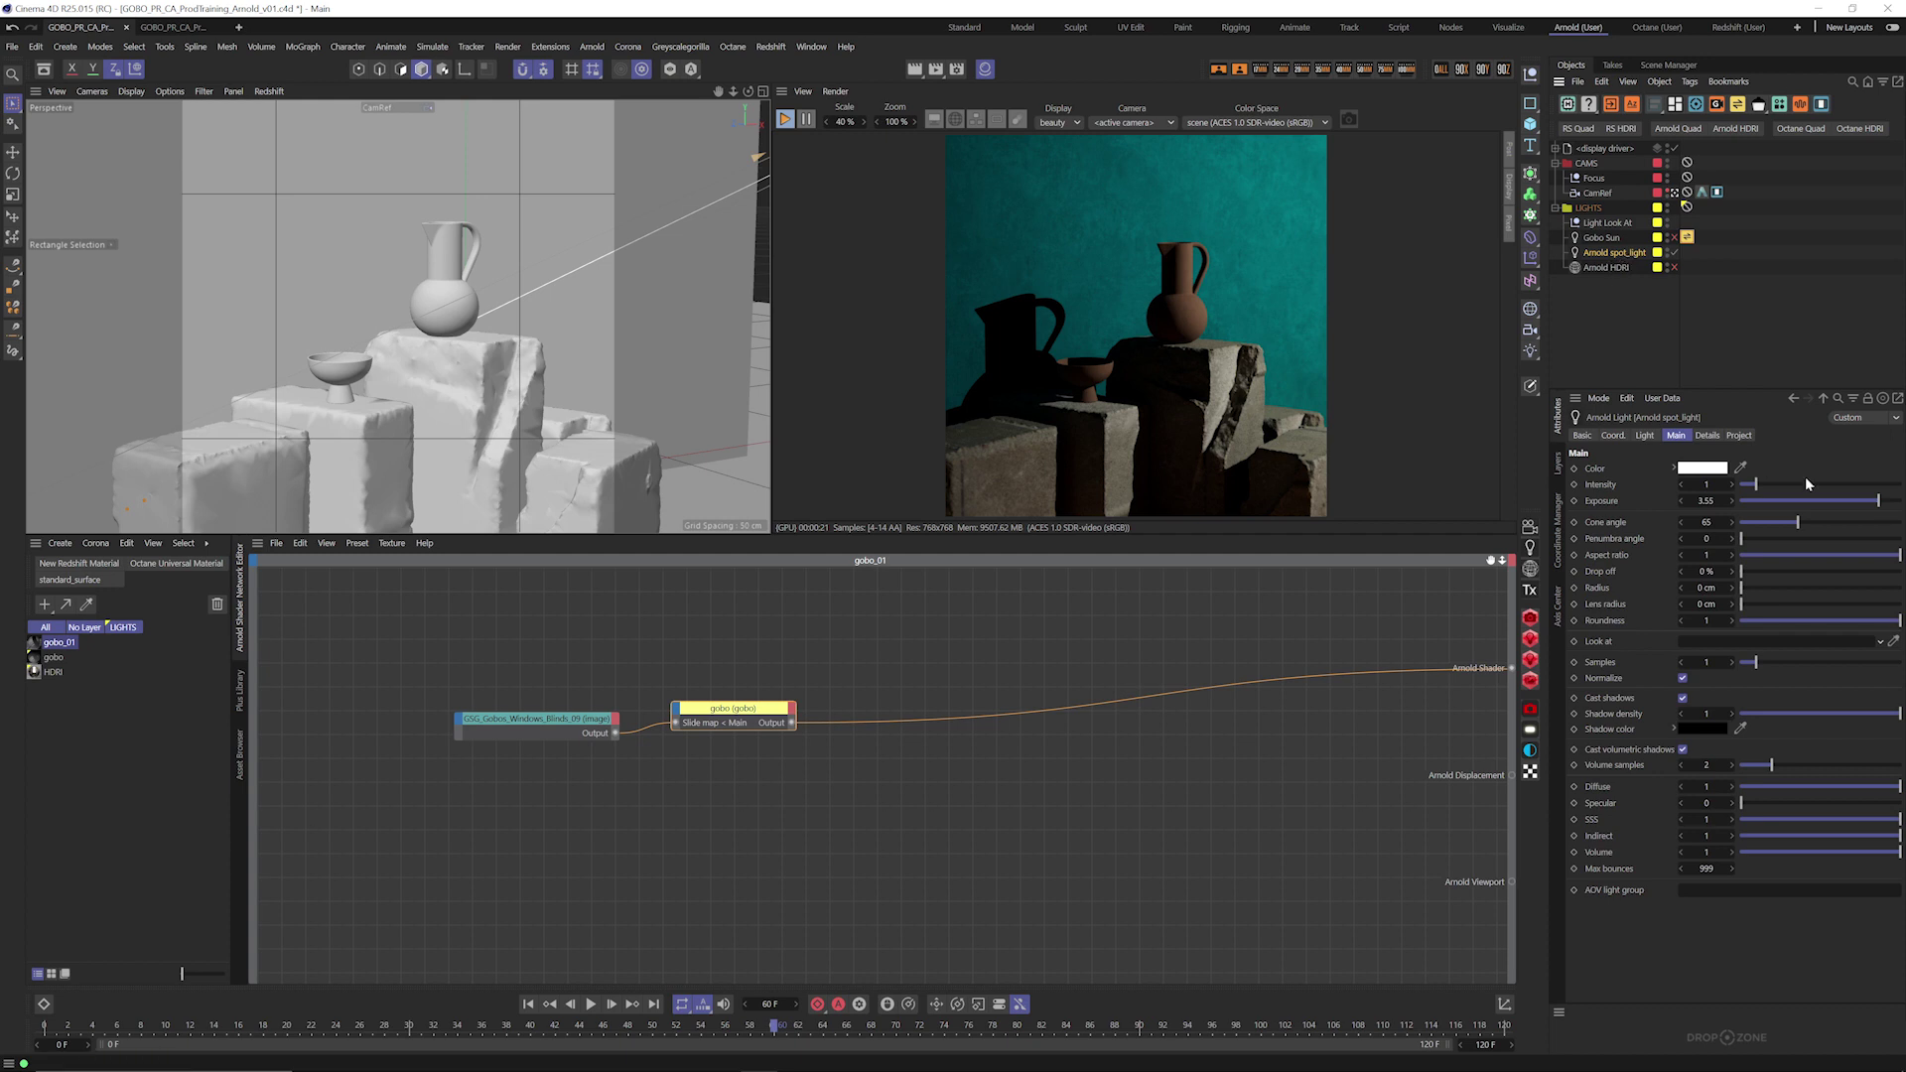
{"action": "left_click", "coordinate": [1705, 435]}
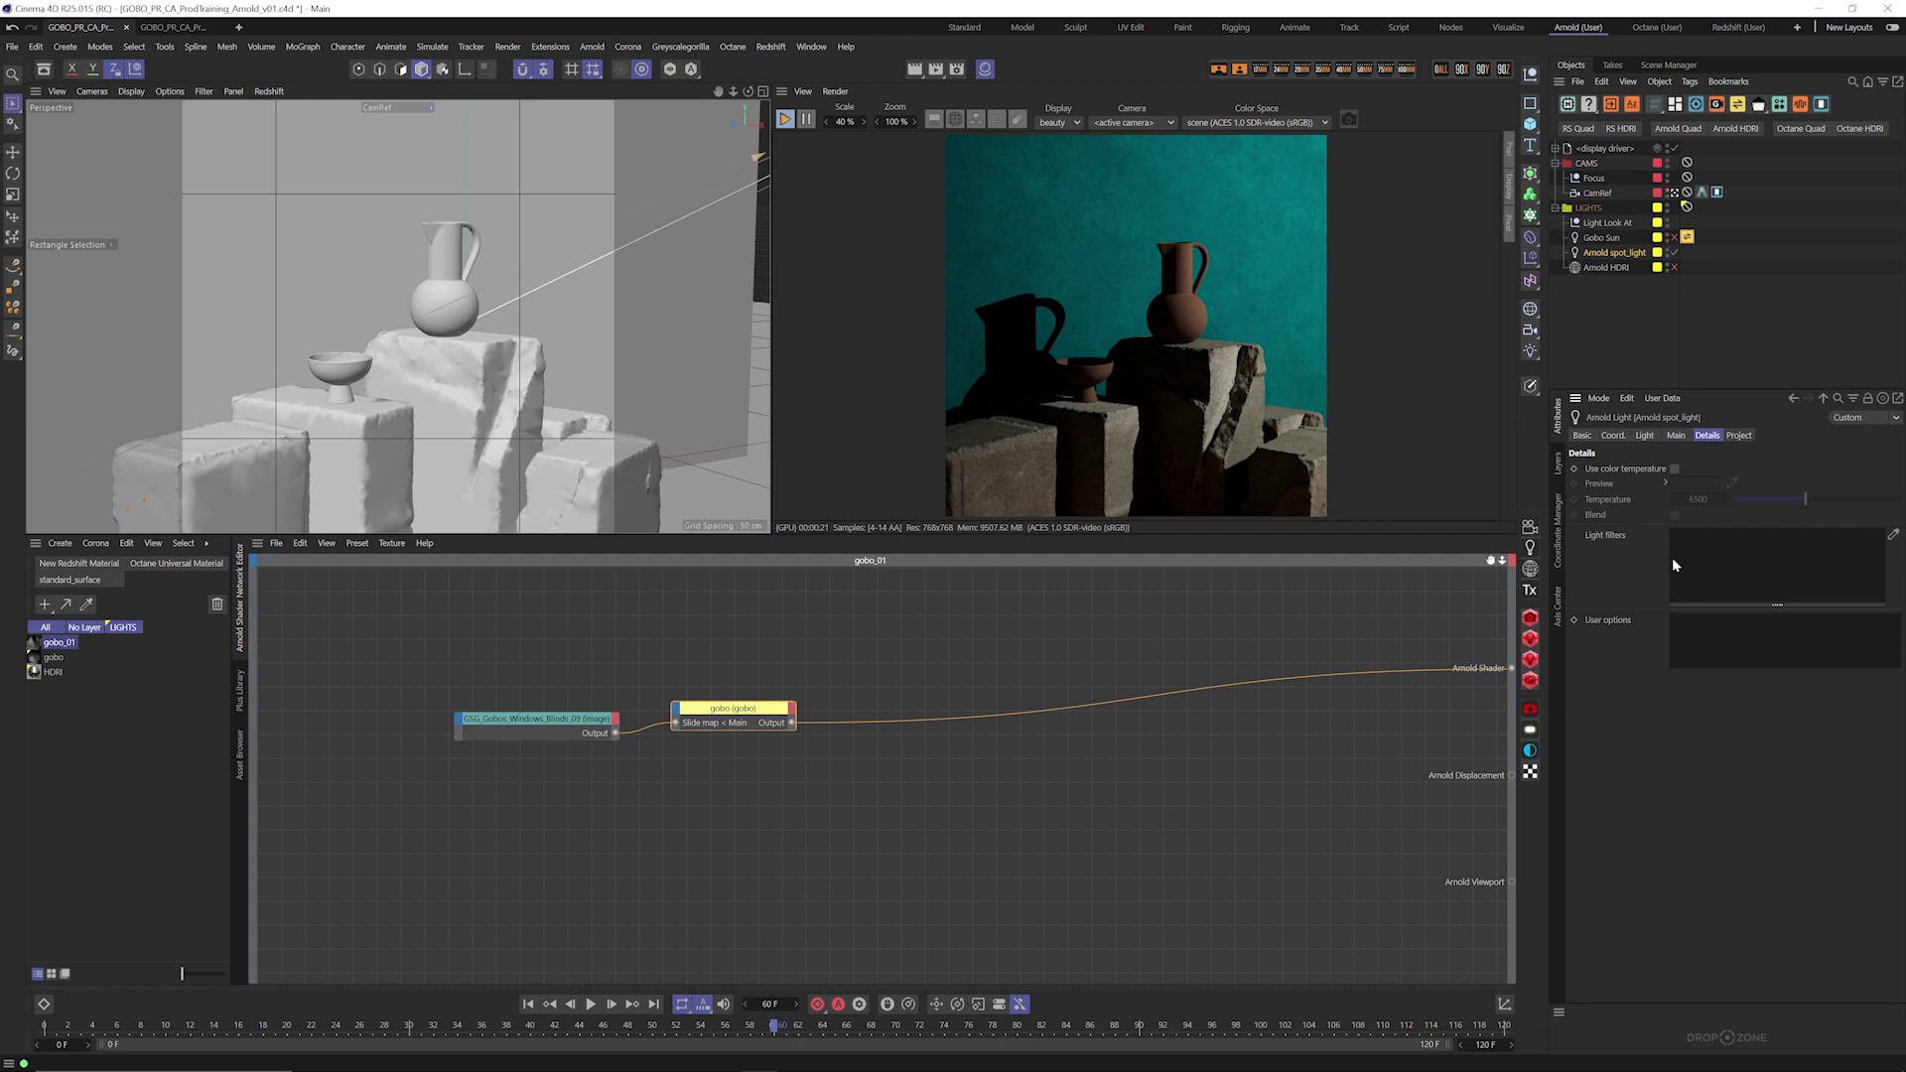
{"action": "left_click", "coordinate": [59, 543]}
{"action": "mouse_move", "coordinate": [90, 613]}
{"action": "mouse_move", "coordinate": [235, 614]}
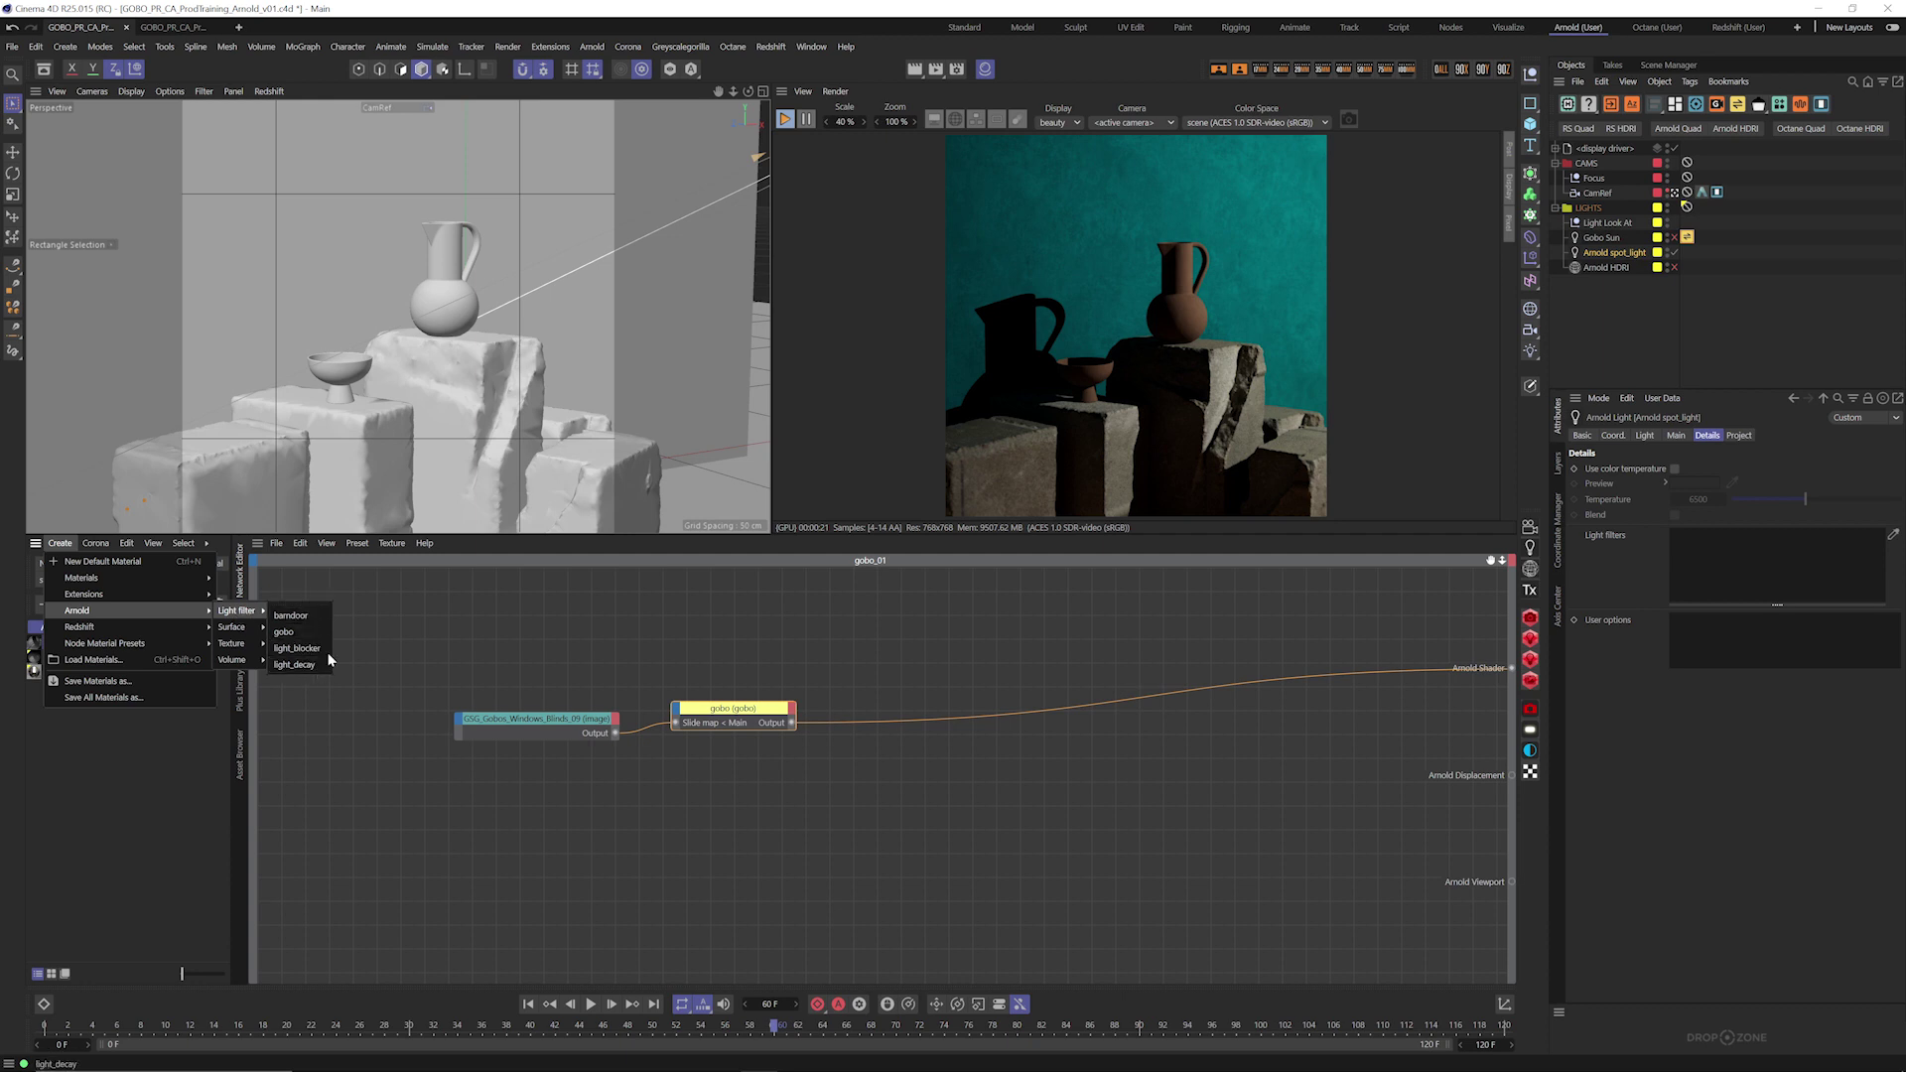
{"action": "left_click", "coordinate": [414, 606]}
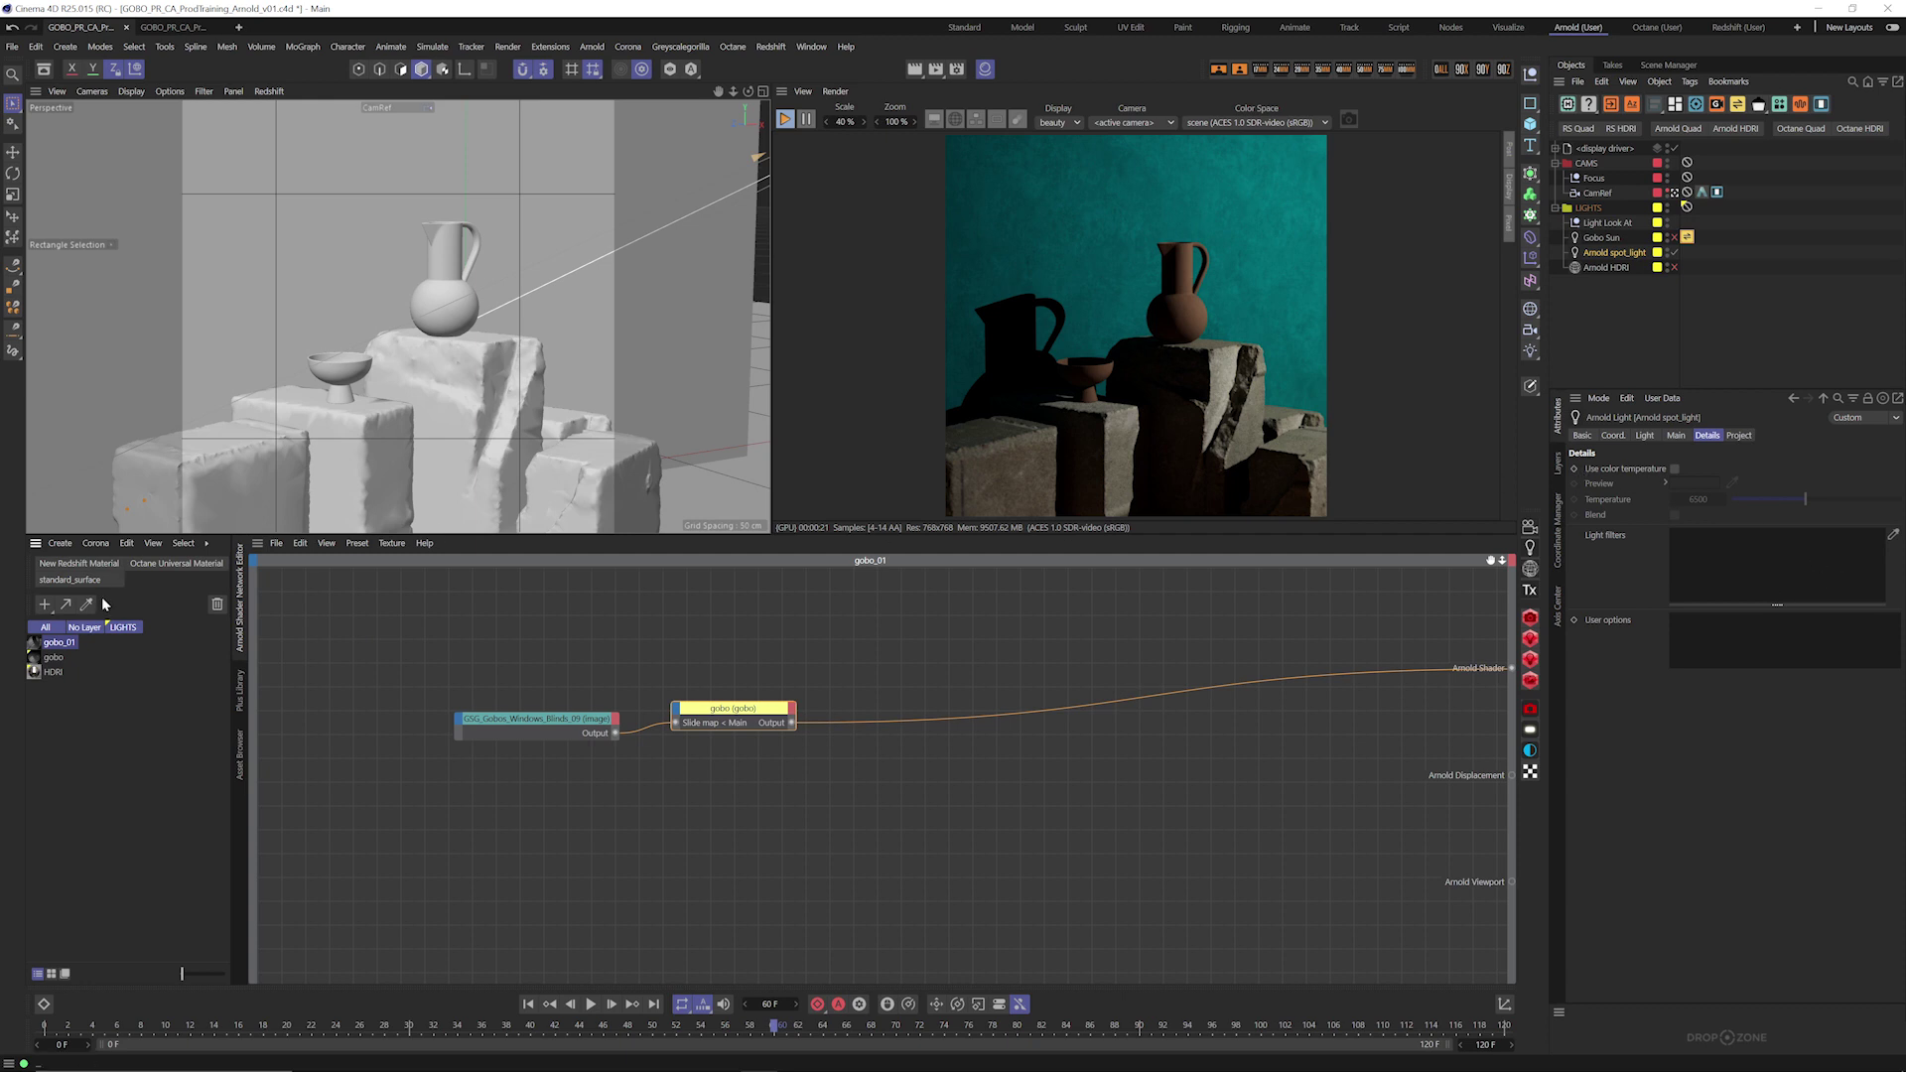
{"action": "left_click_drag", "start_coordinate": [70, 647], "coordinate": [1812, 558]}
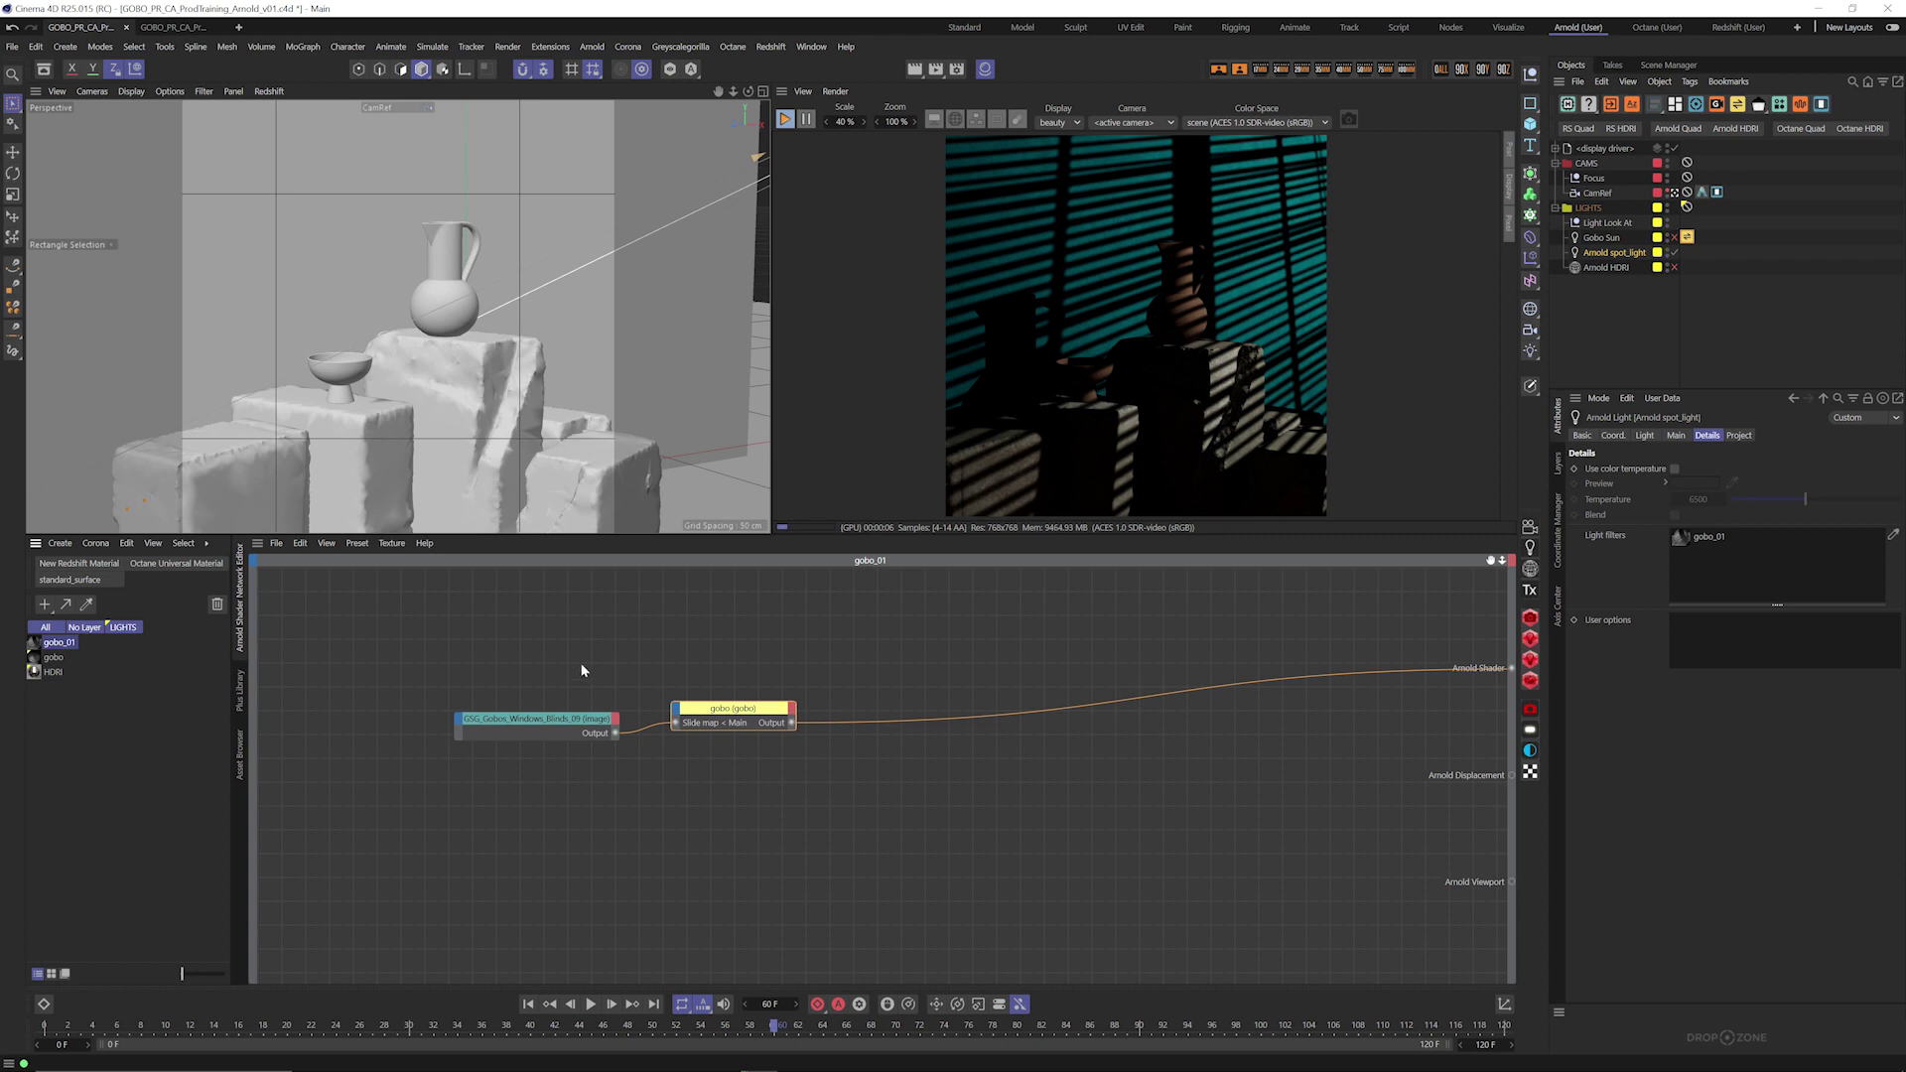
Step: Set the gobo node's placement offset to 0.11 in the first field and -0.25 in the second
{"action": "left_click", "coordinate": [756, 721]}
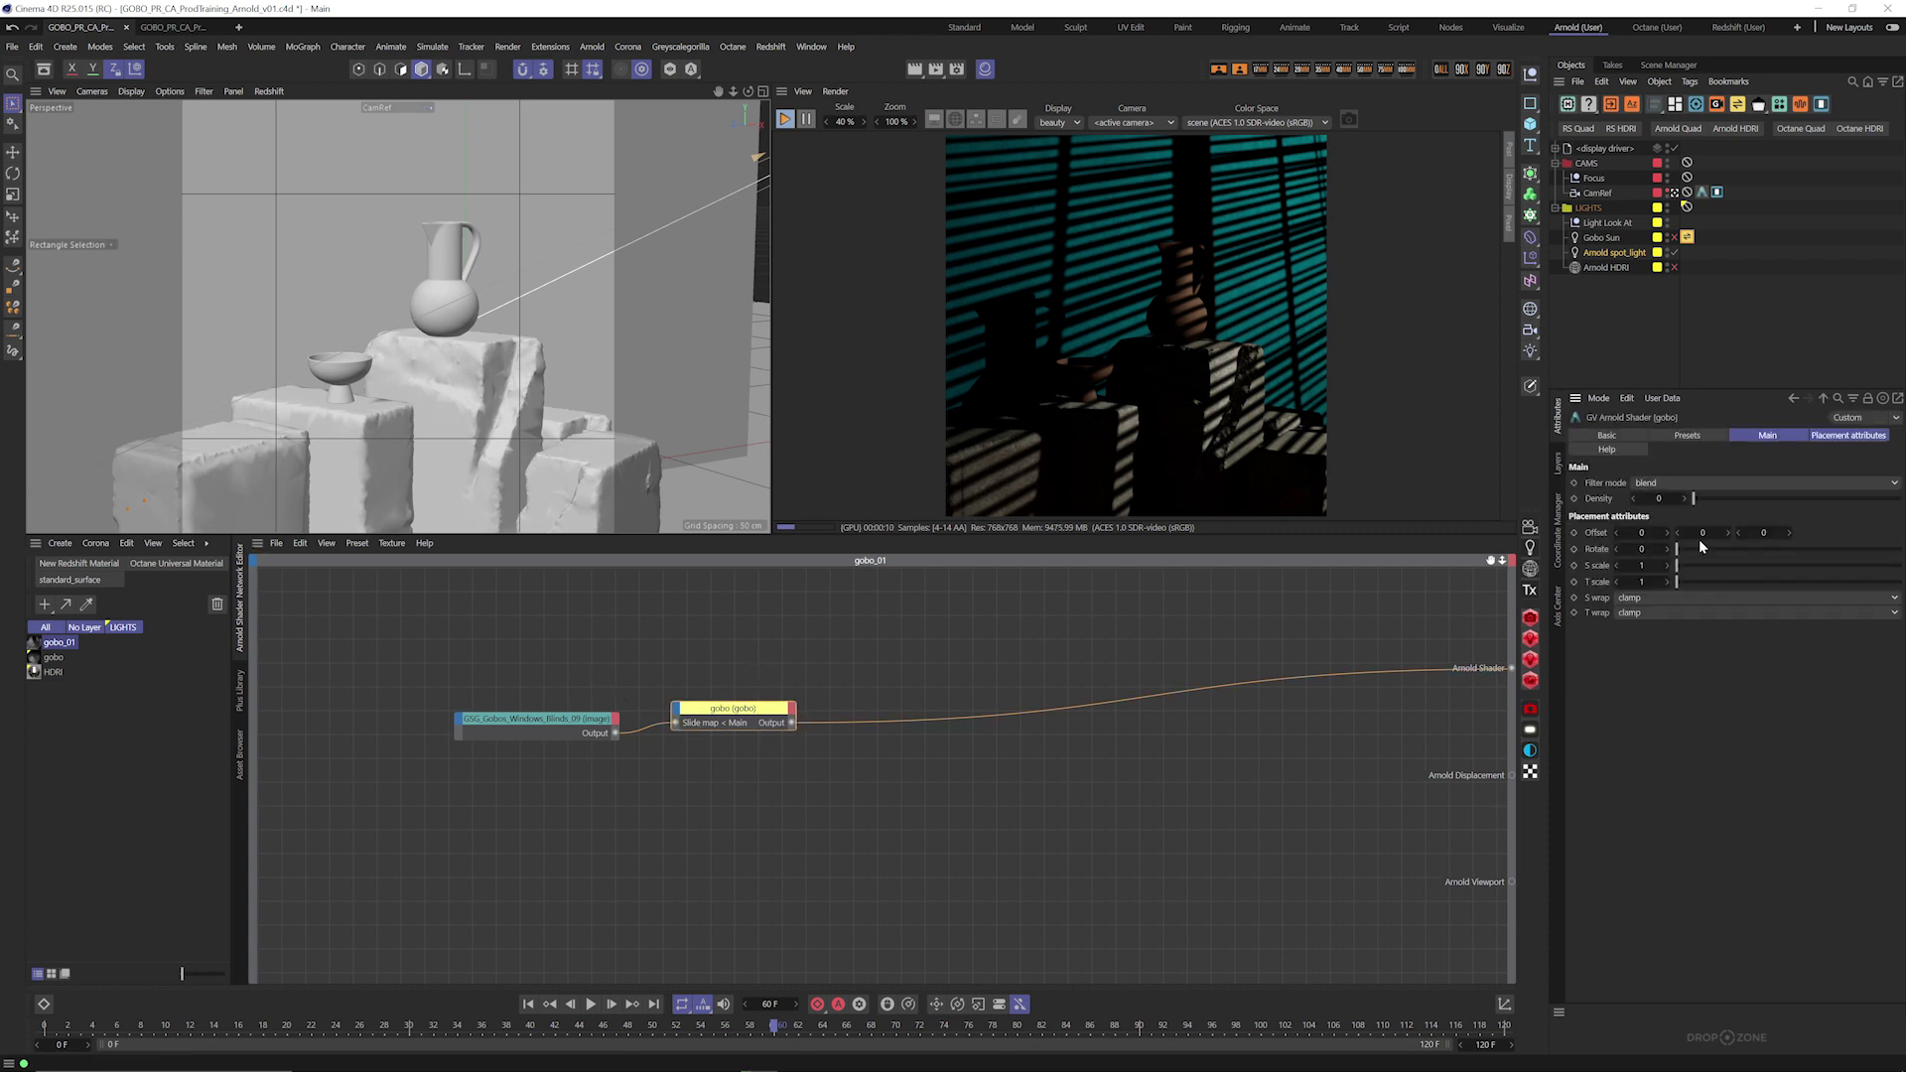
{"action": "mouse_move", "coordinate": [1660, 537]}
{"action": "left_mouse_down"}
{"action": "mouse_move", "coordinate": [1685, 532]}
{"action": "mouse_move", "coordinate": [1647, 533]}
{"action": "left_mouse_up"}
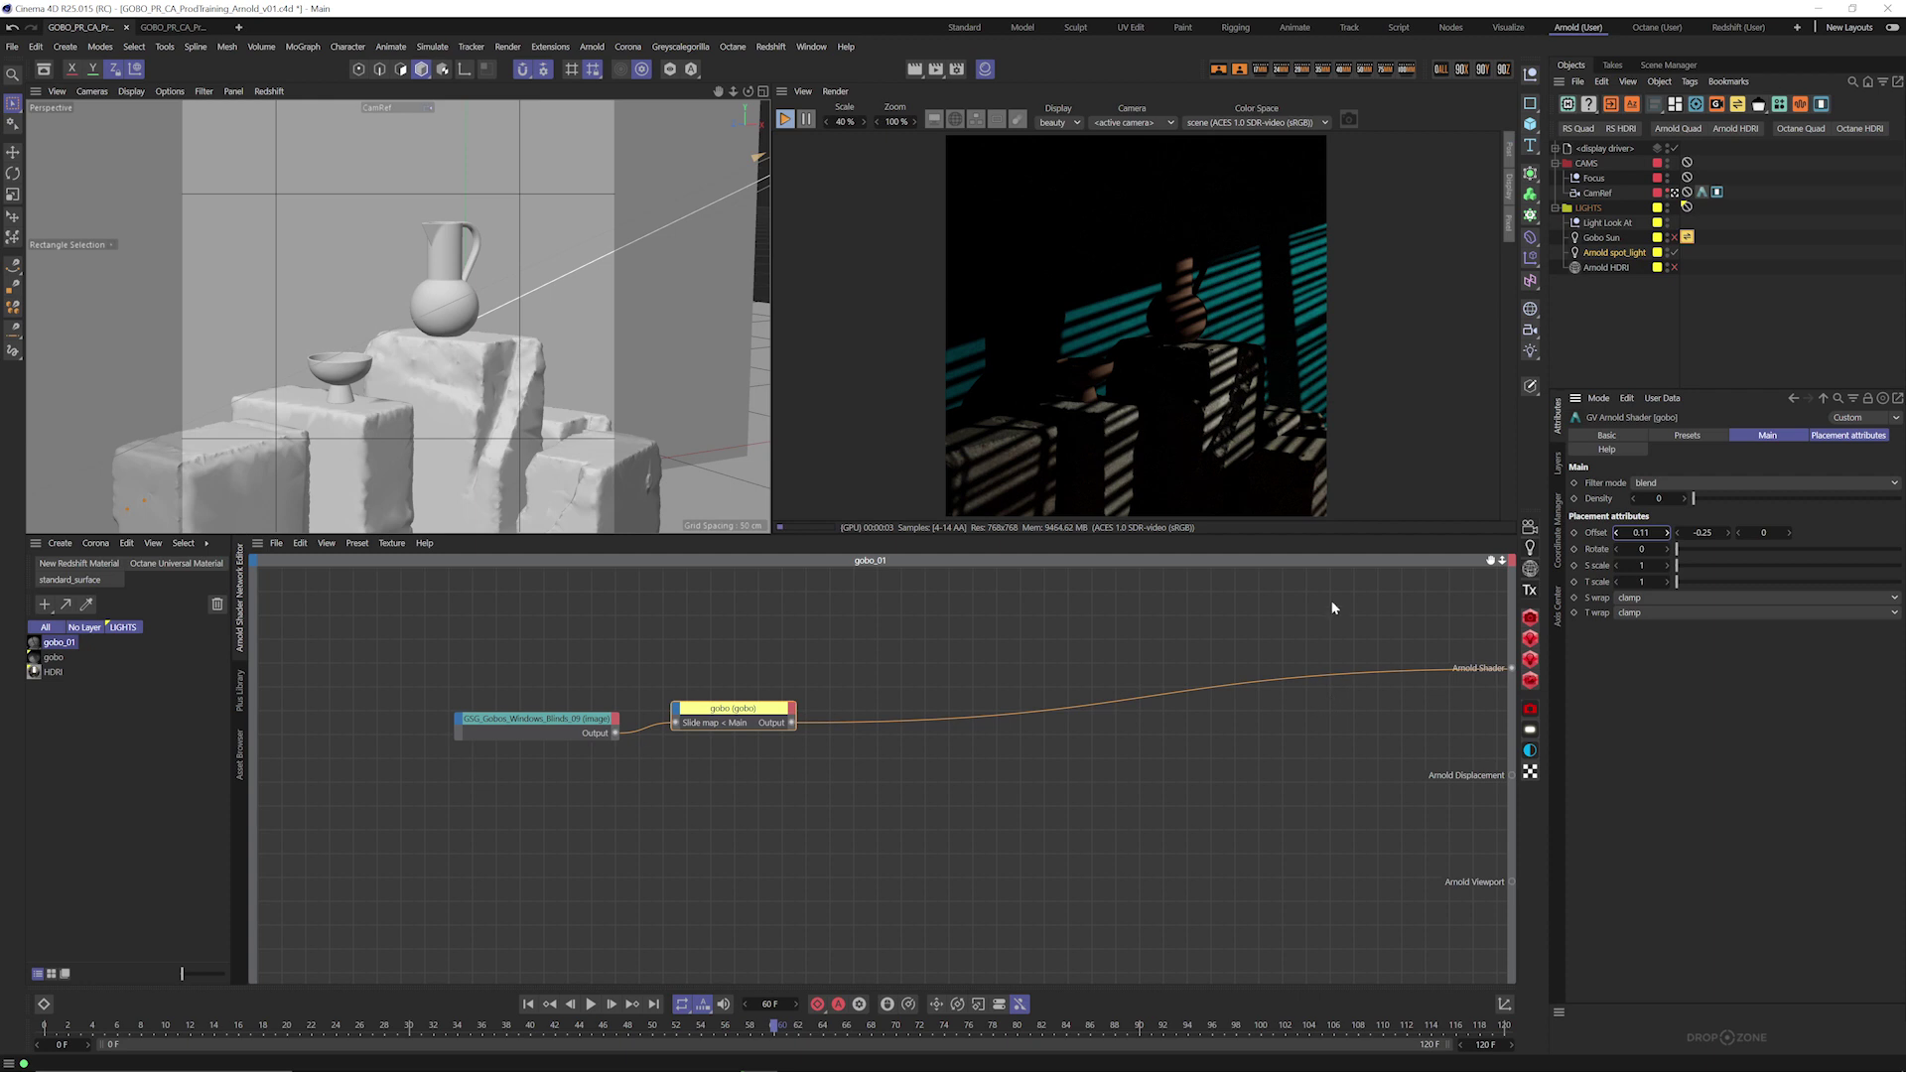
Step: Set the Arnold spot_light's exposure to 6 and enable the Arnold HDRI light
{"action": "left_click", "coordinate": [1601, 254]}
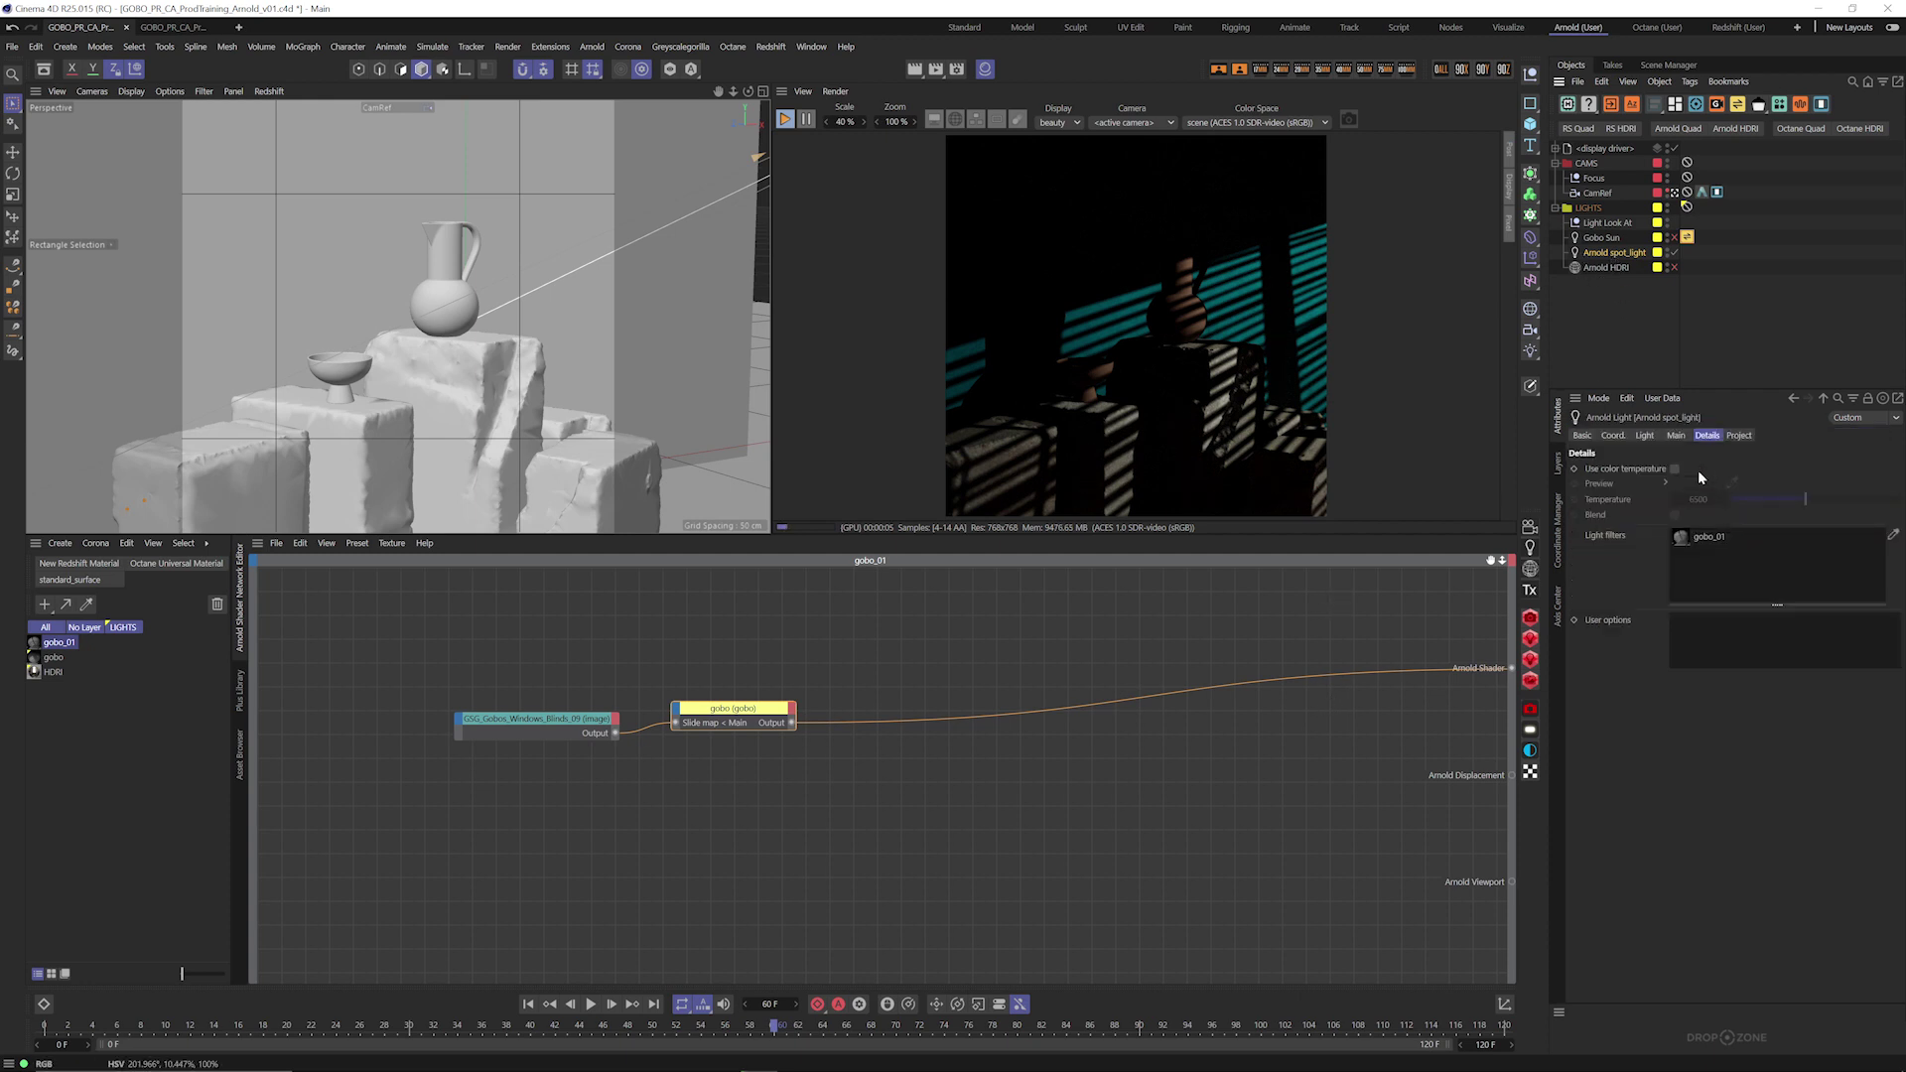
{"action": "left_click", "coordinate": [1676, 434]}
{"action": "left_click", "coordinate": [1710, 500]}
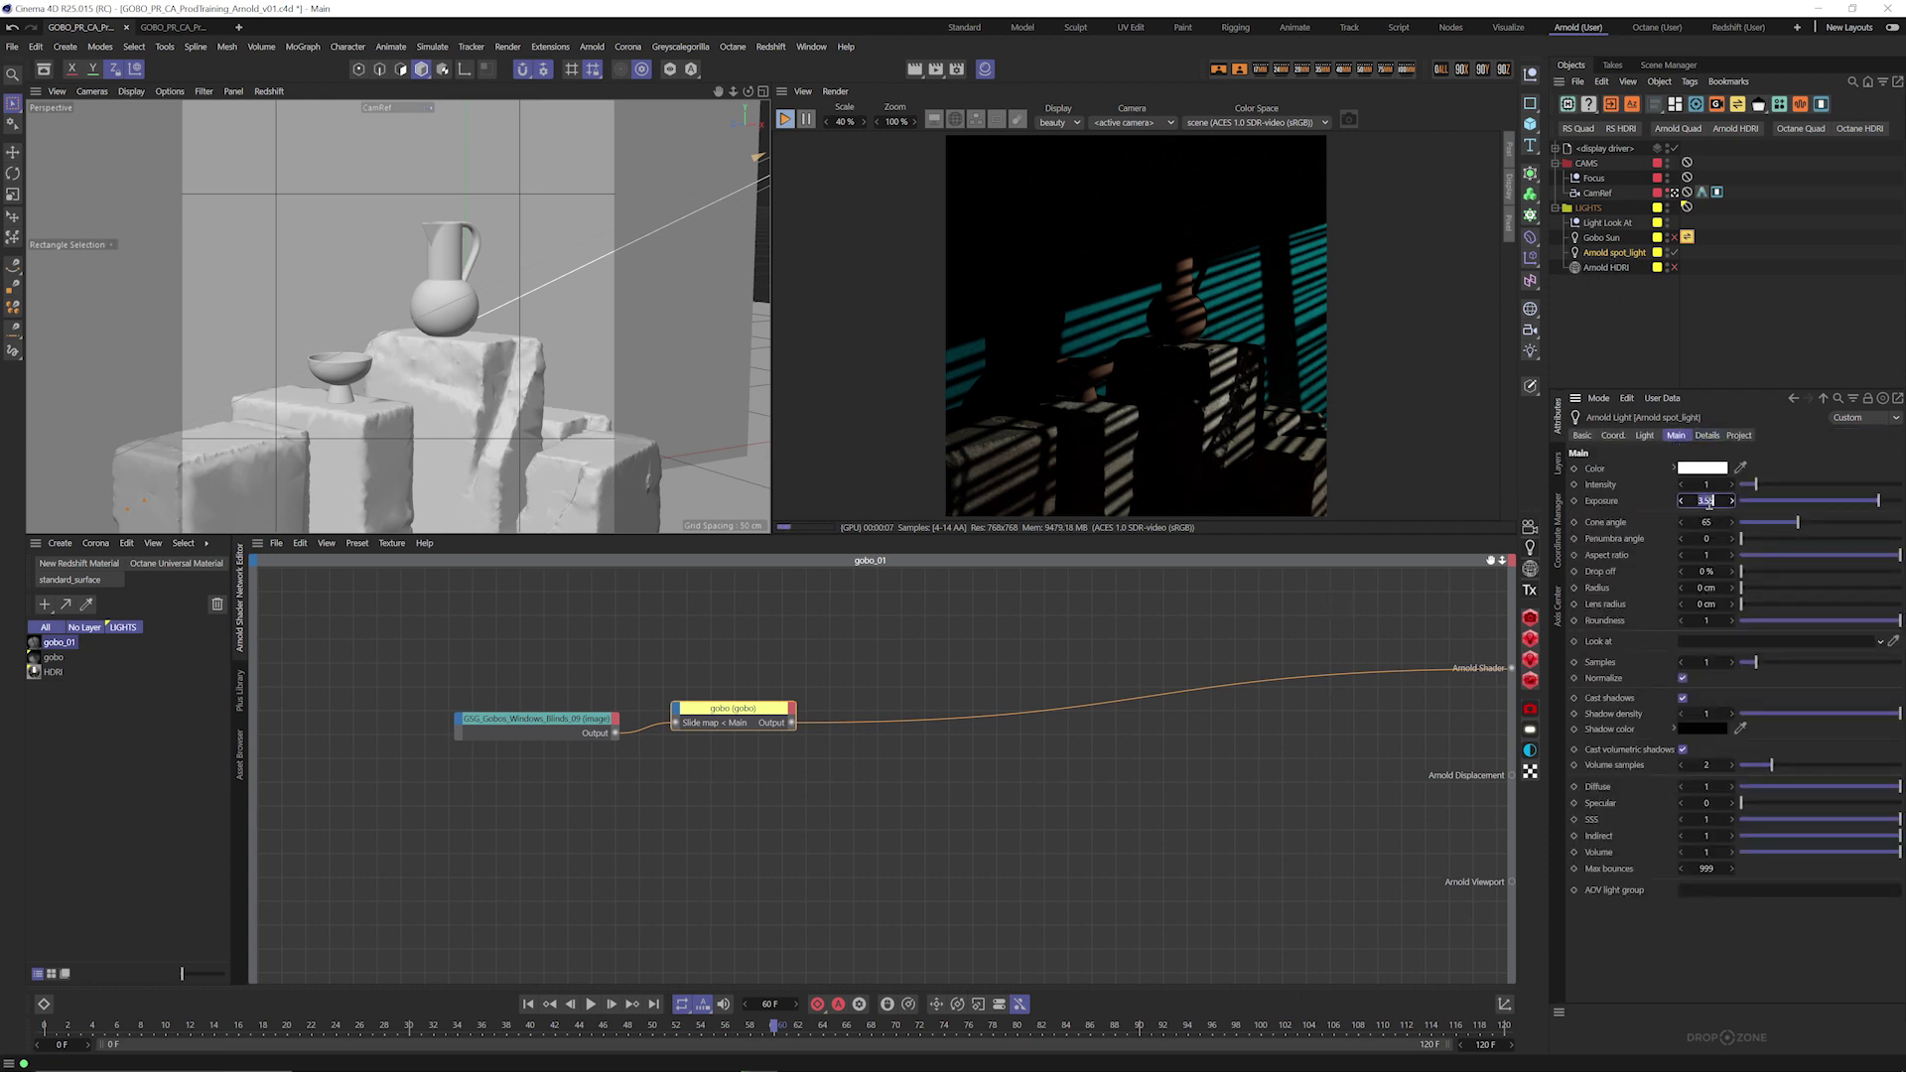
{"action": "type", "text": "0"}
{"action": "key", "text": "Return"}
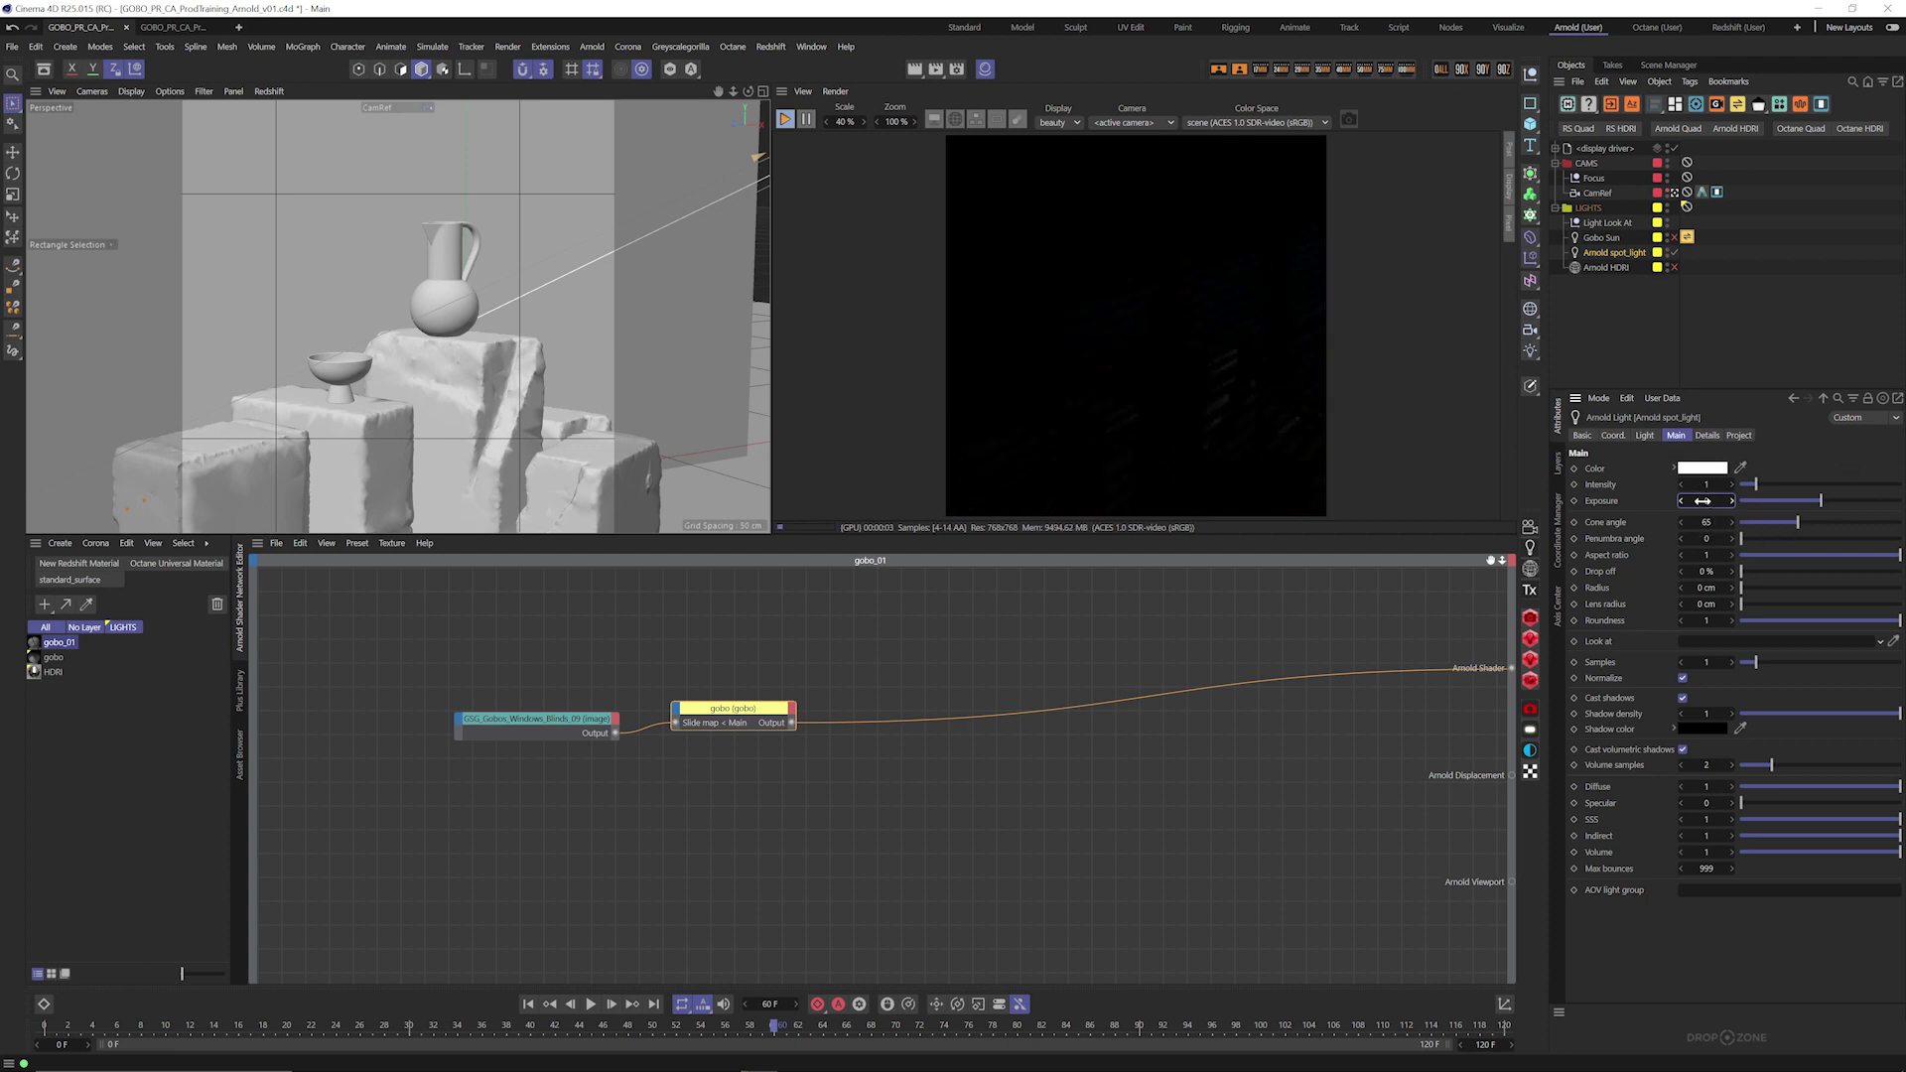
{"action": "left_click", "coordinate": [1703, 500]}
{"action": "type", "text": "5"}
{"action": "key", "text": "Return"}
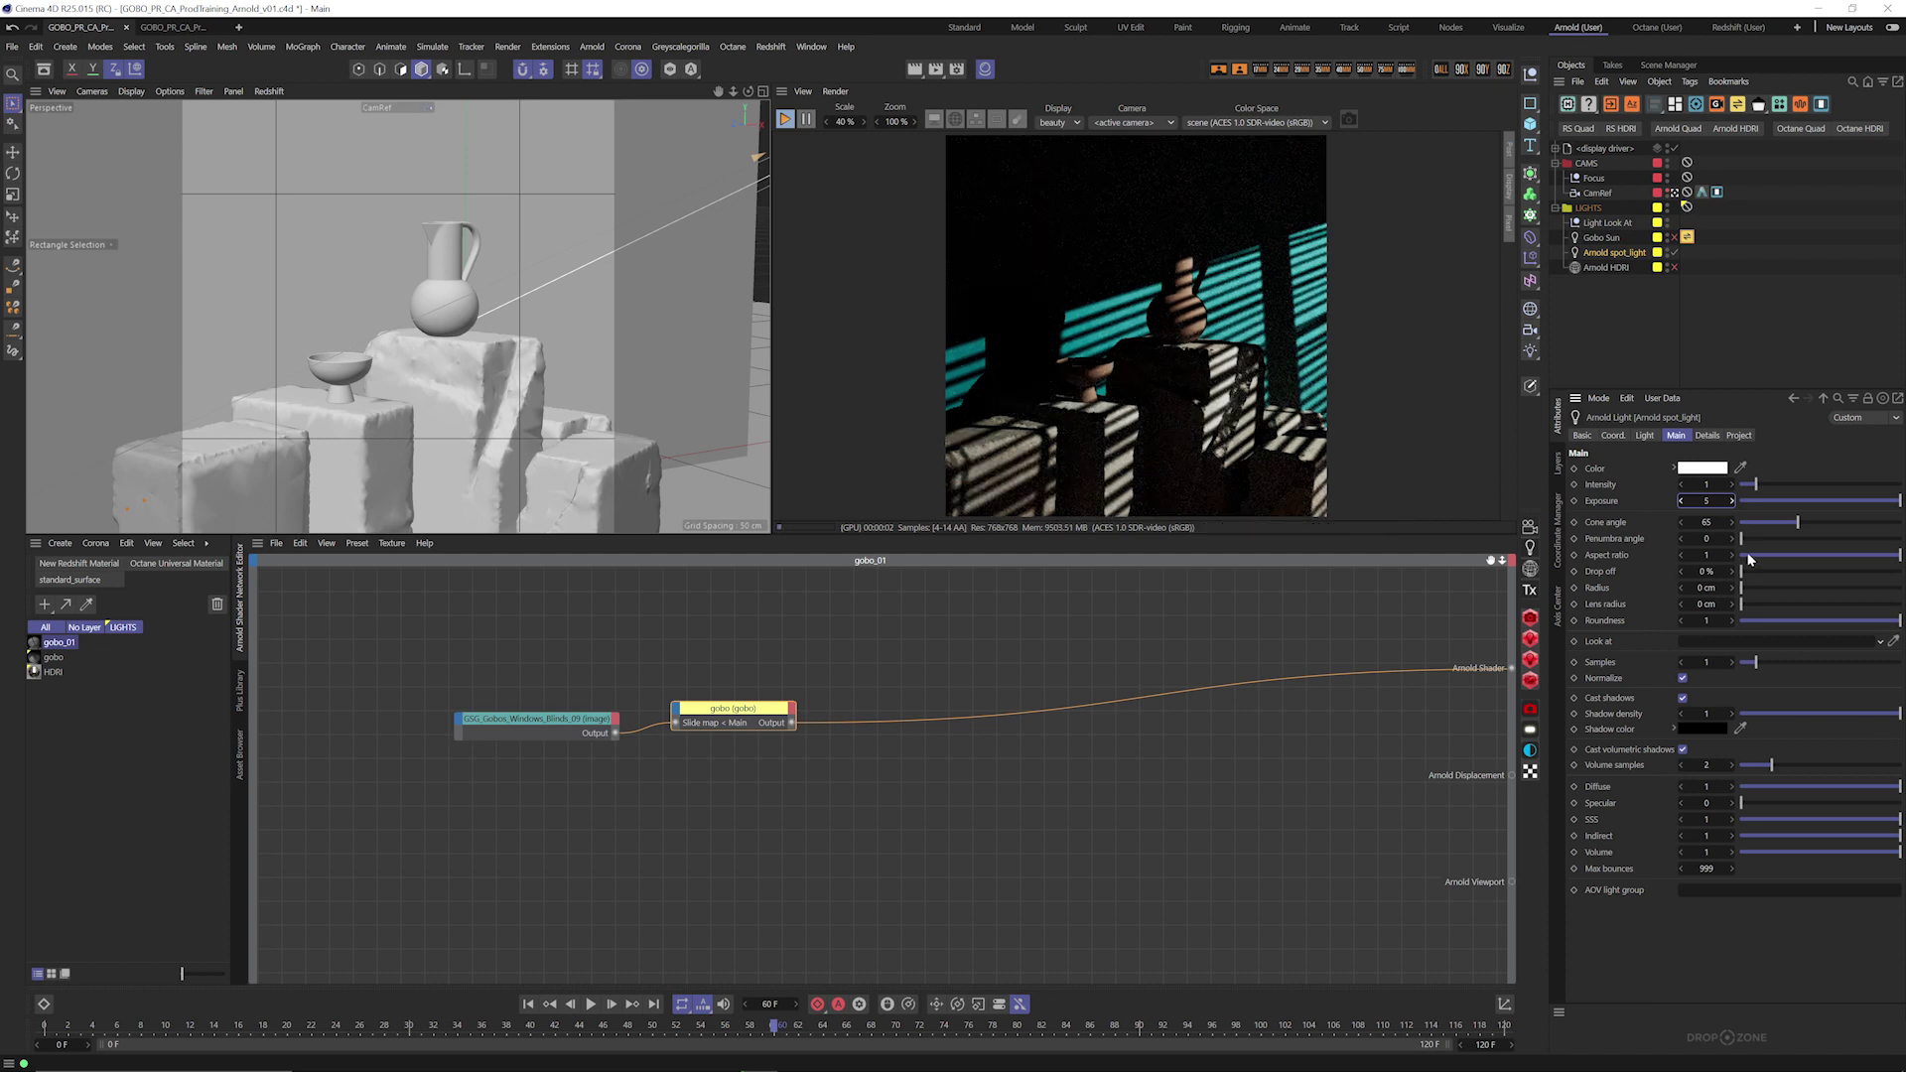
{"action": "left_click", "coordinate": [1714, 501]}
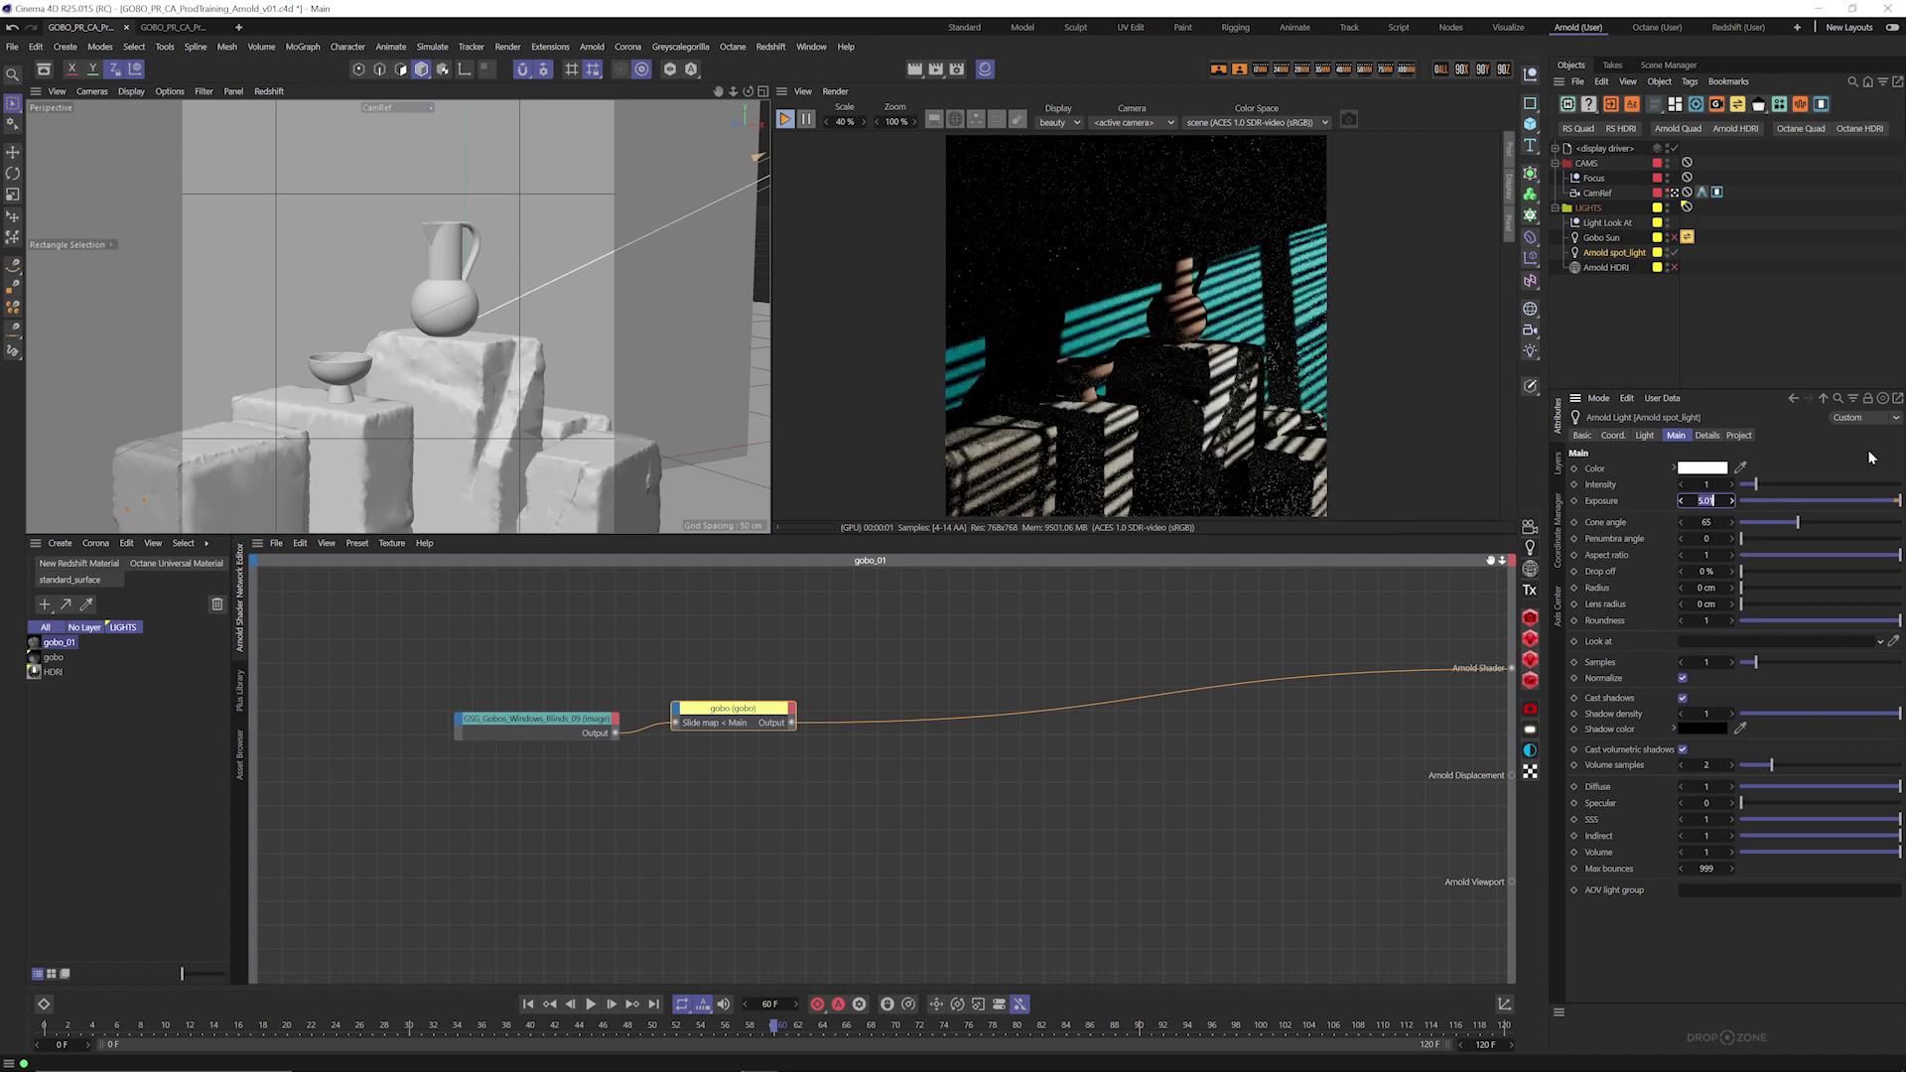
{"action": "type", "text": "6"}
{"action": "key", "text": "Return"}
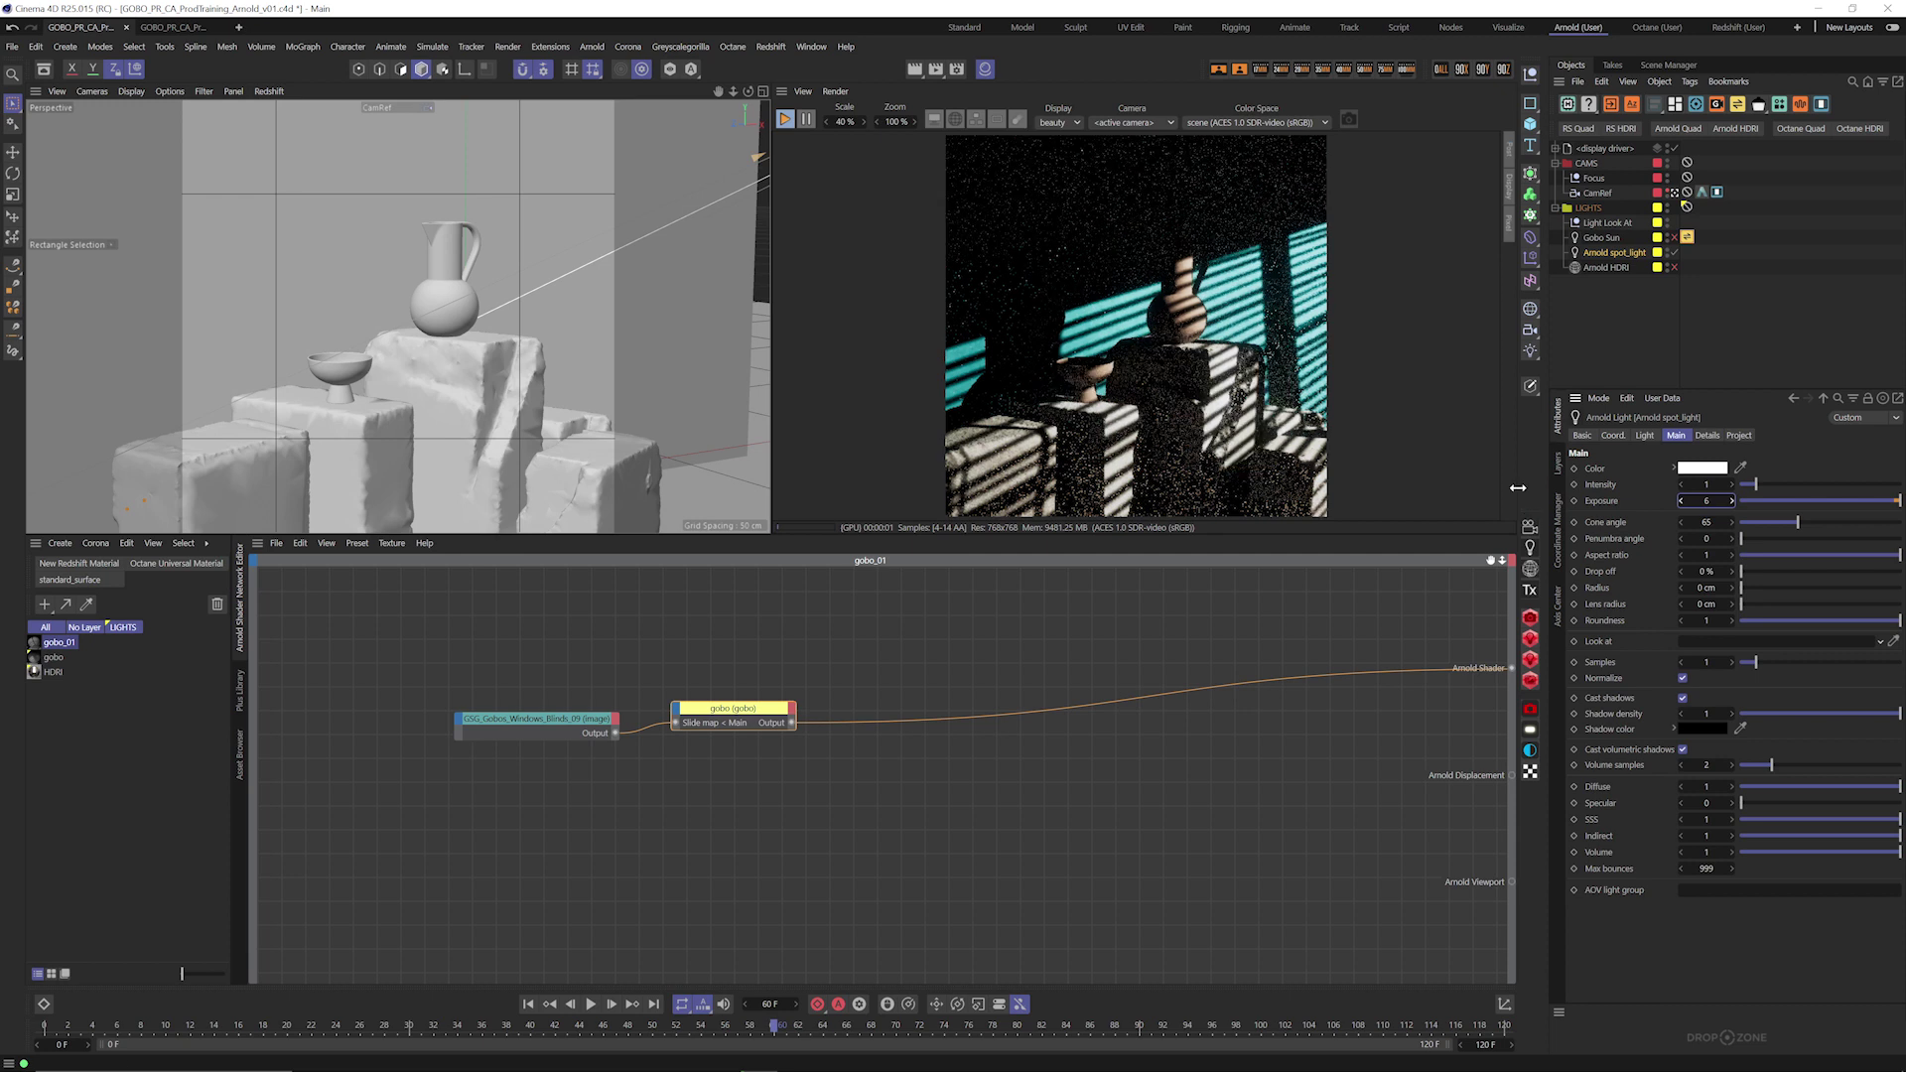
{"action": "left_click", "coordinate": [1674, 267]}
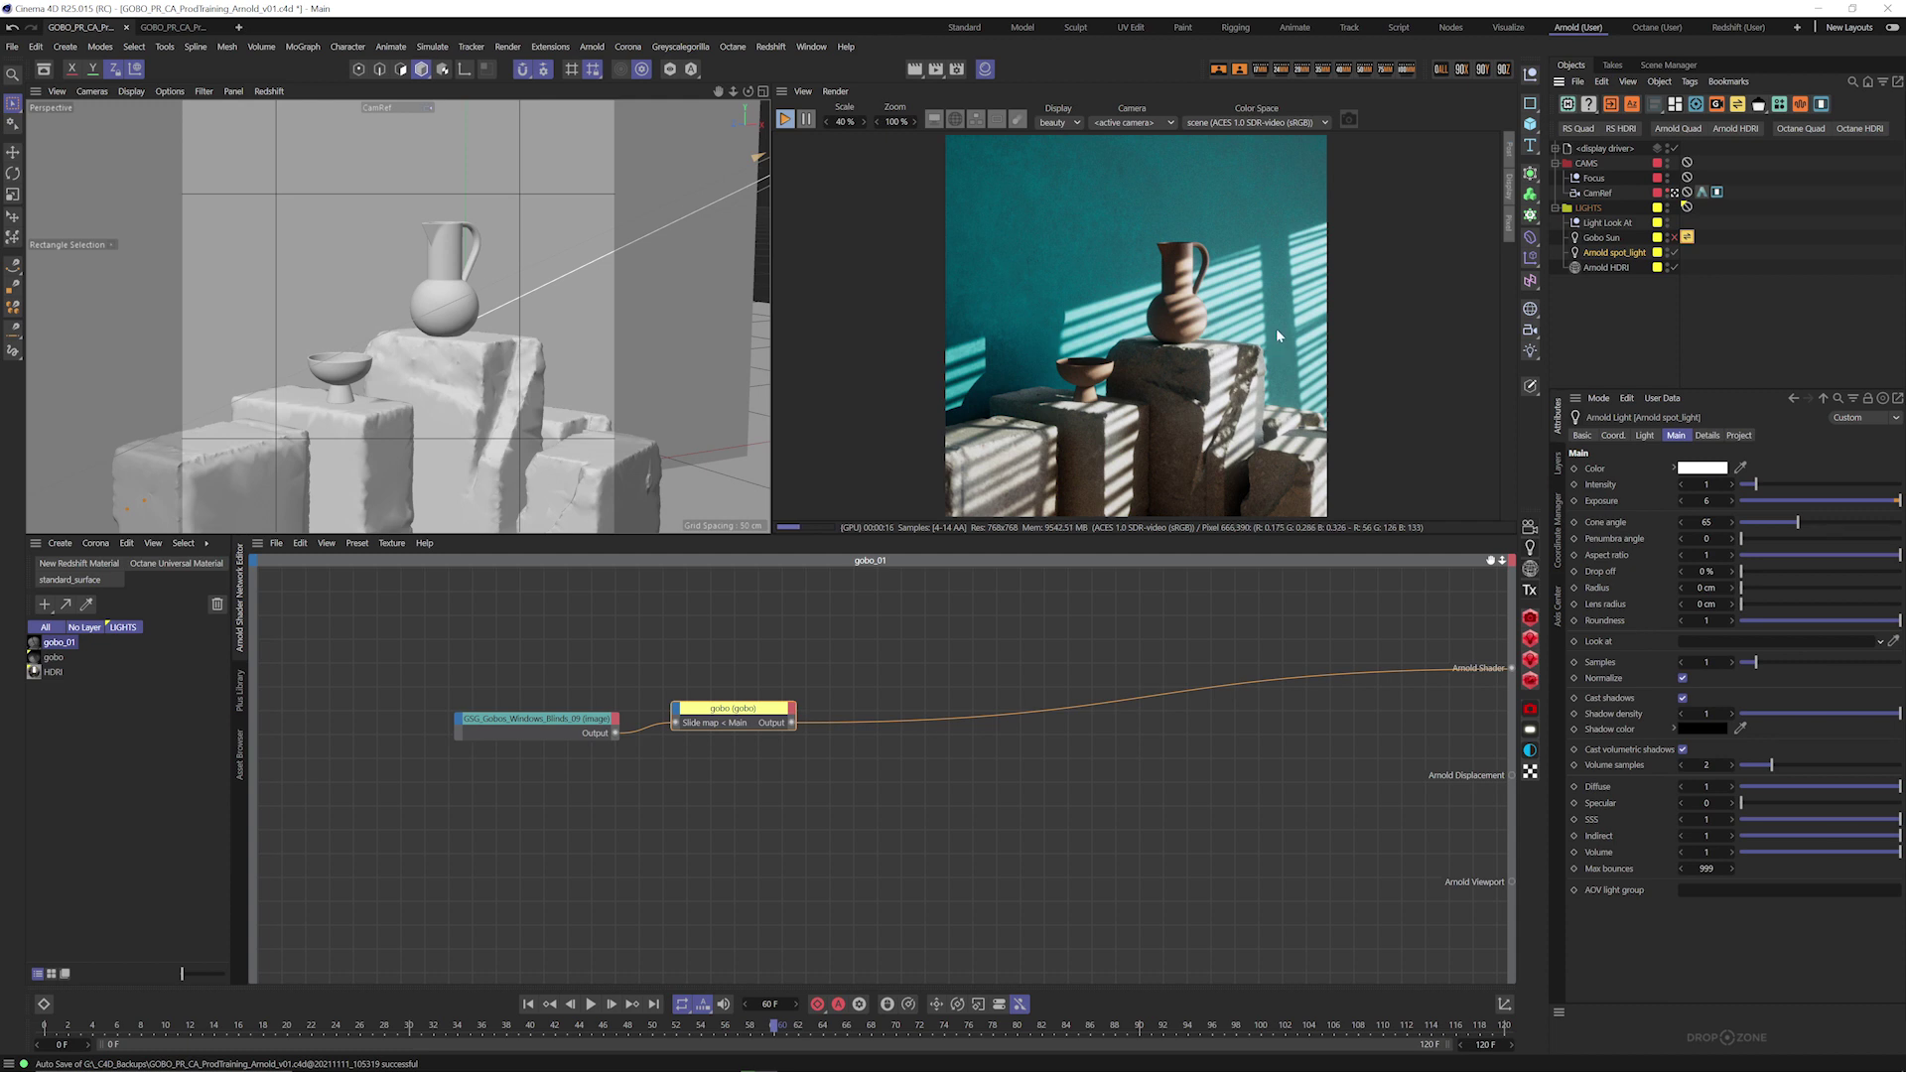
Step: Examine how the gobo light falls across the set from outside the camera, and return to CamRef
{"action": "left_click", "coordinate": [1673, 192]}
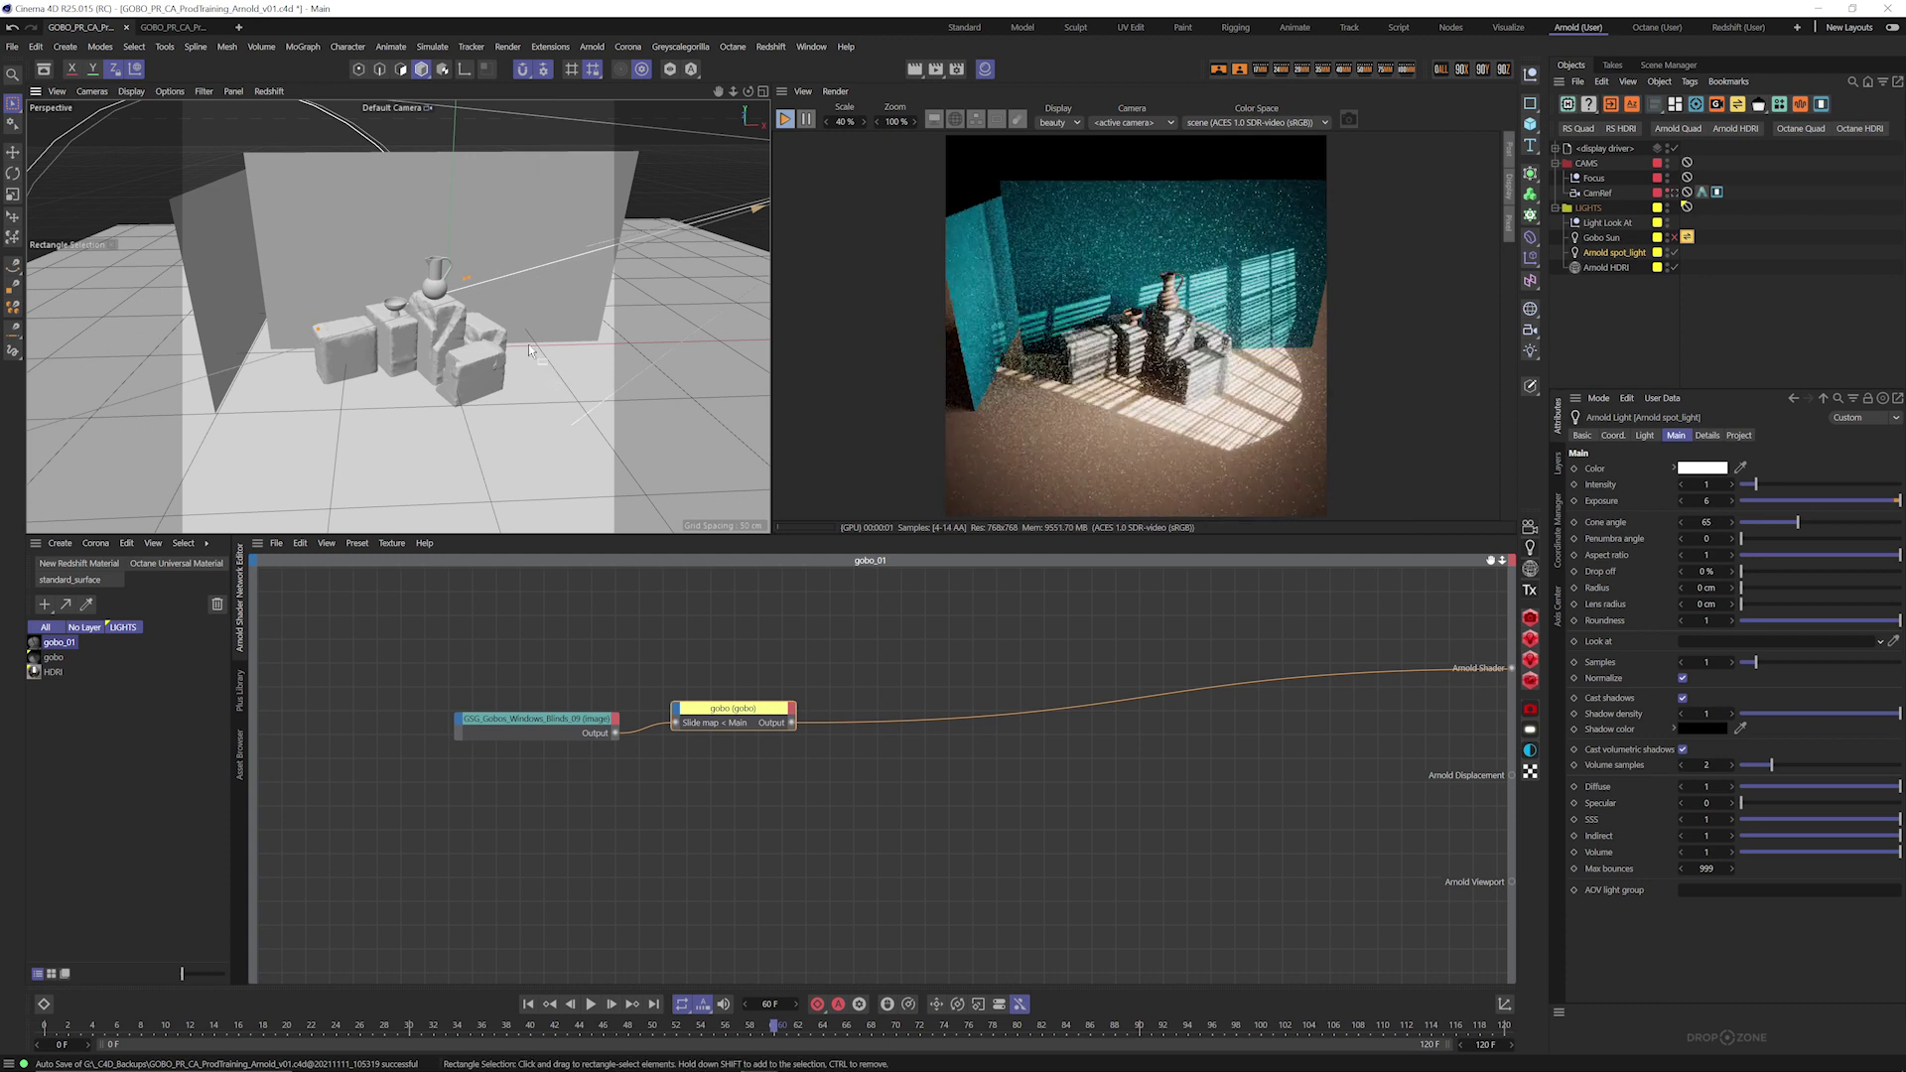
{"action": "left_click_drag", "start_coordinate": [528, 350], "coordinate": [520, 313], "text": "alt"}
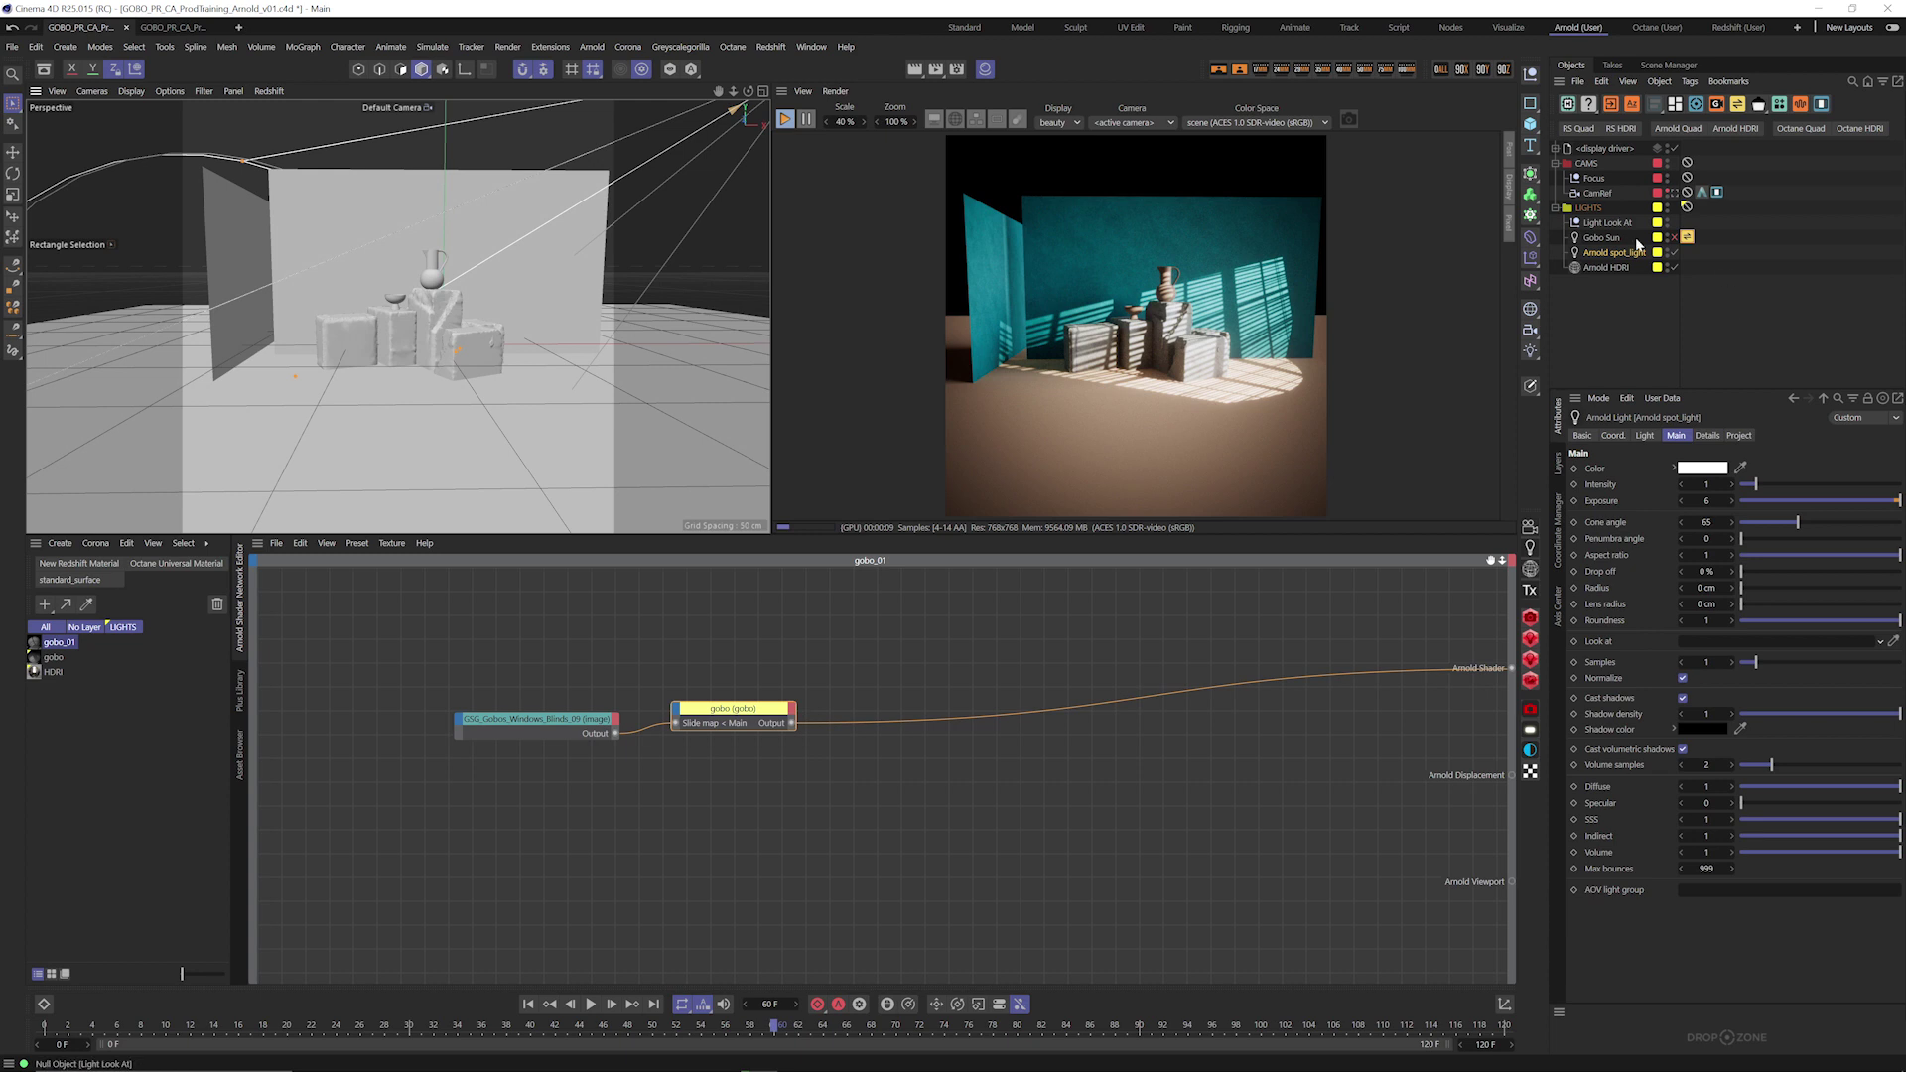
{"action": "left_click", "coordinate": [1674, 192]}
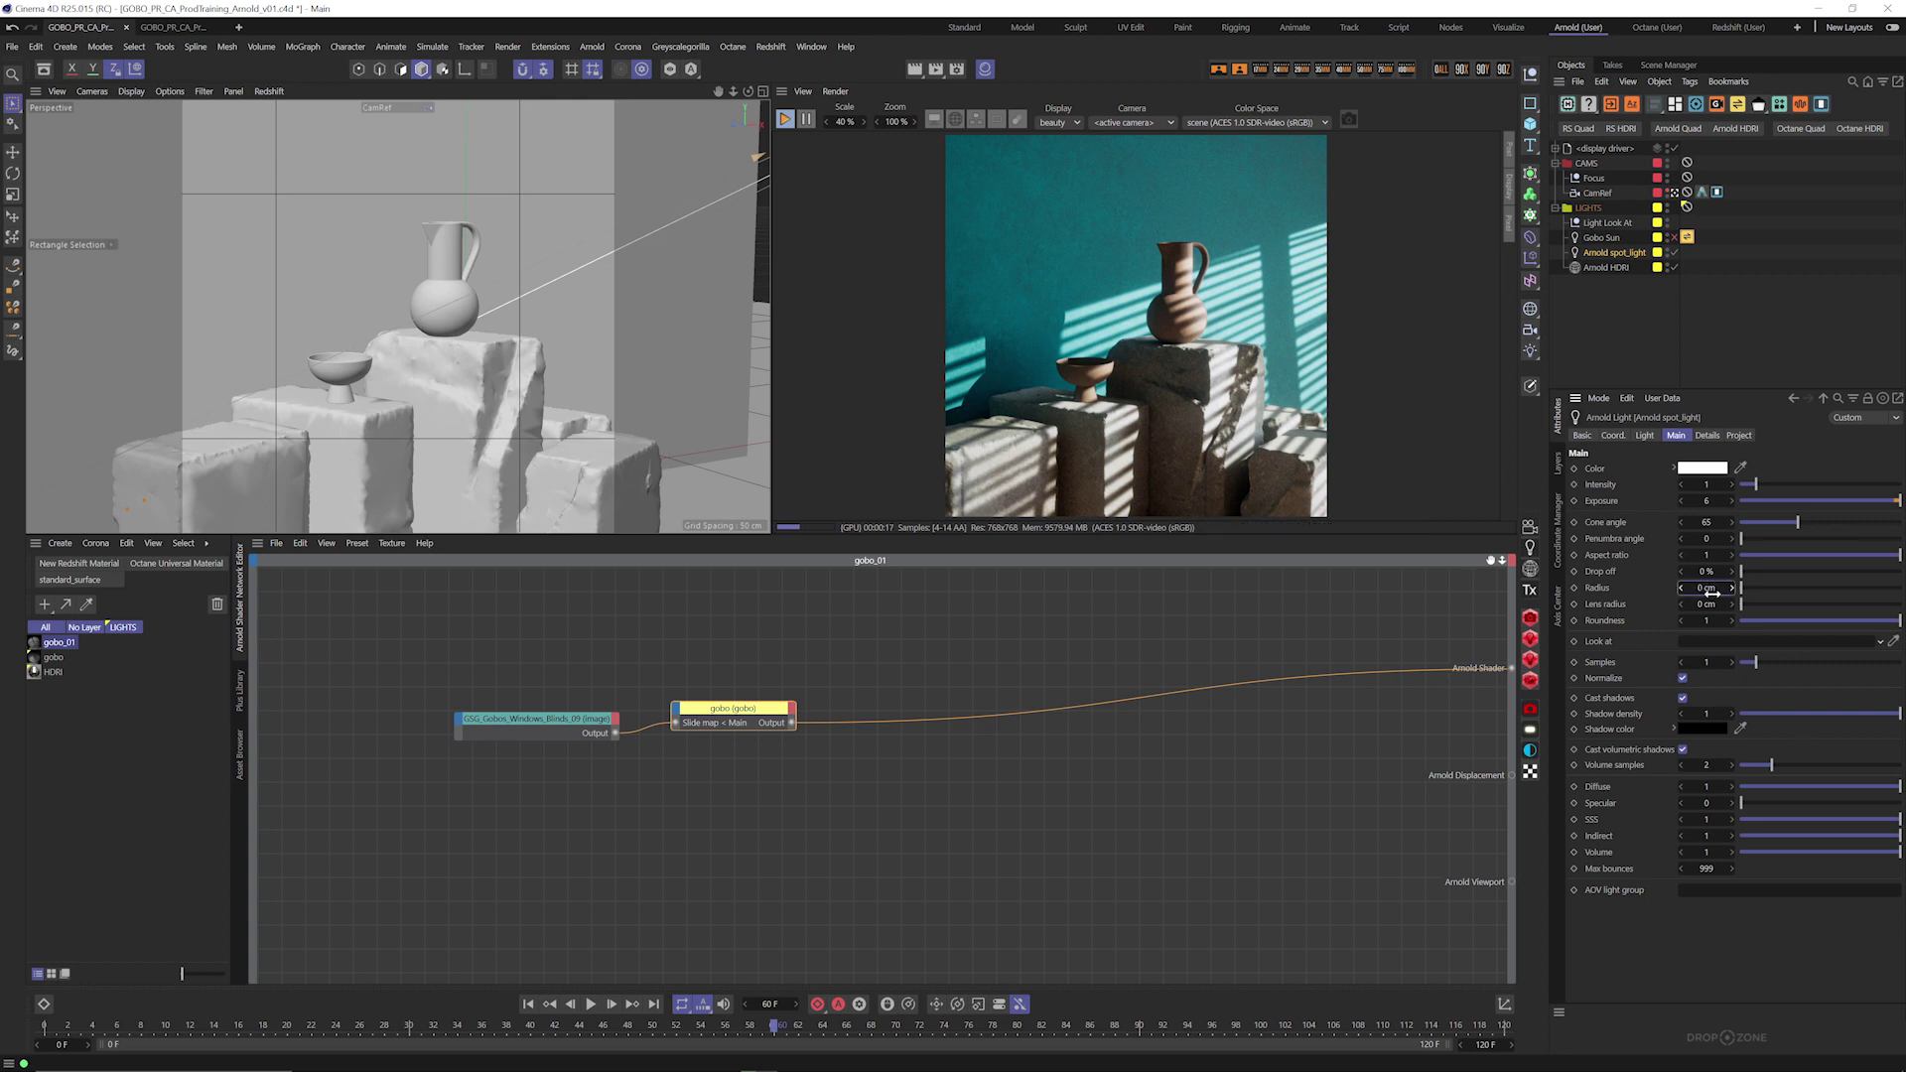
Step: Set the Arnold spot_light's radius to 0.5 cm and enlarge the viewport and render area
{"action": "left_click", "coordinate": [1709, 589]}
{"action": "type", "text": "3"}
{"action": "key", "text": "Return"}
{"action": "left_click_drag", "start_coordinate": [1705, 589], "coordinate": [1697, 588]}
{"action": "left_click_drag", "start_coordinate": [1705, 587], "coordinate": [1790, 582]}
{"action": "left_click_drag", "start_coordinate": [1034, 536], "coordinate": [1040, 571]}
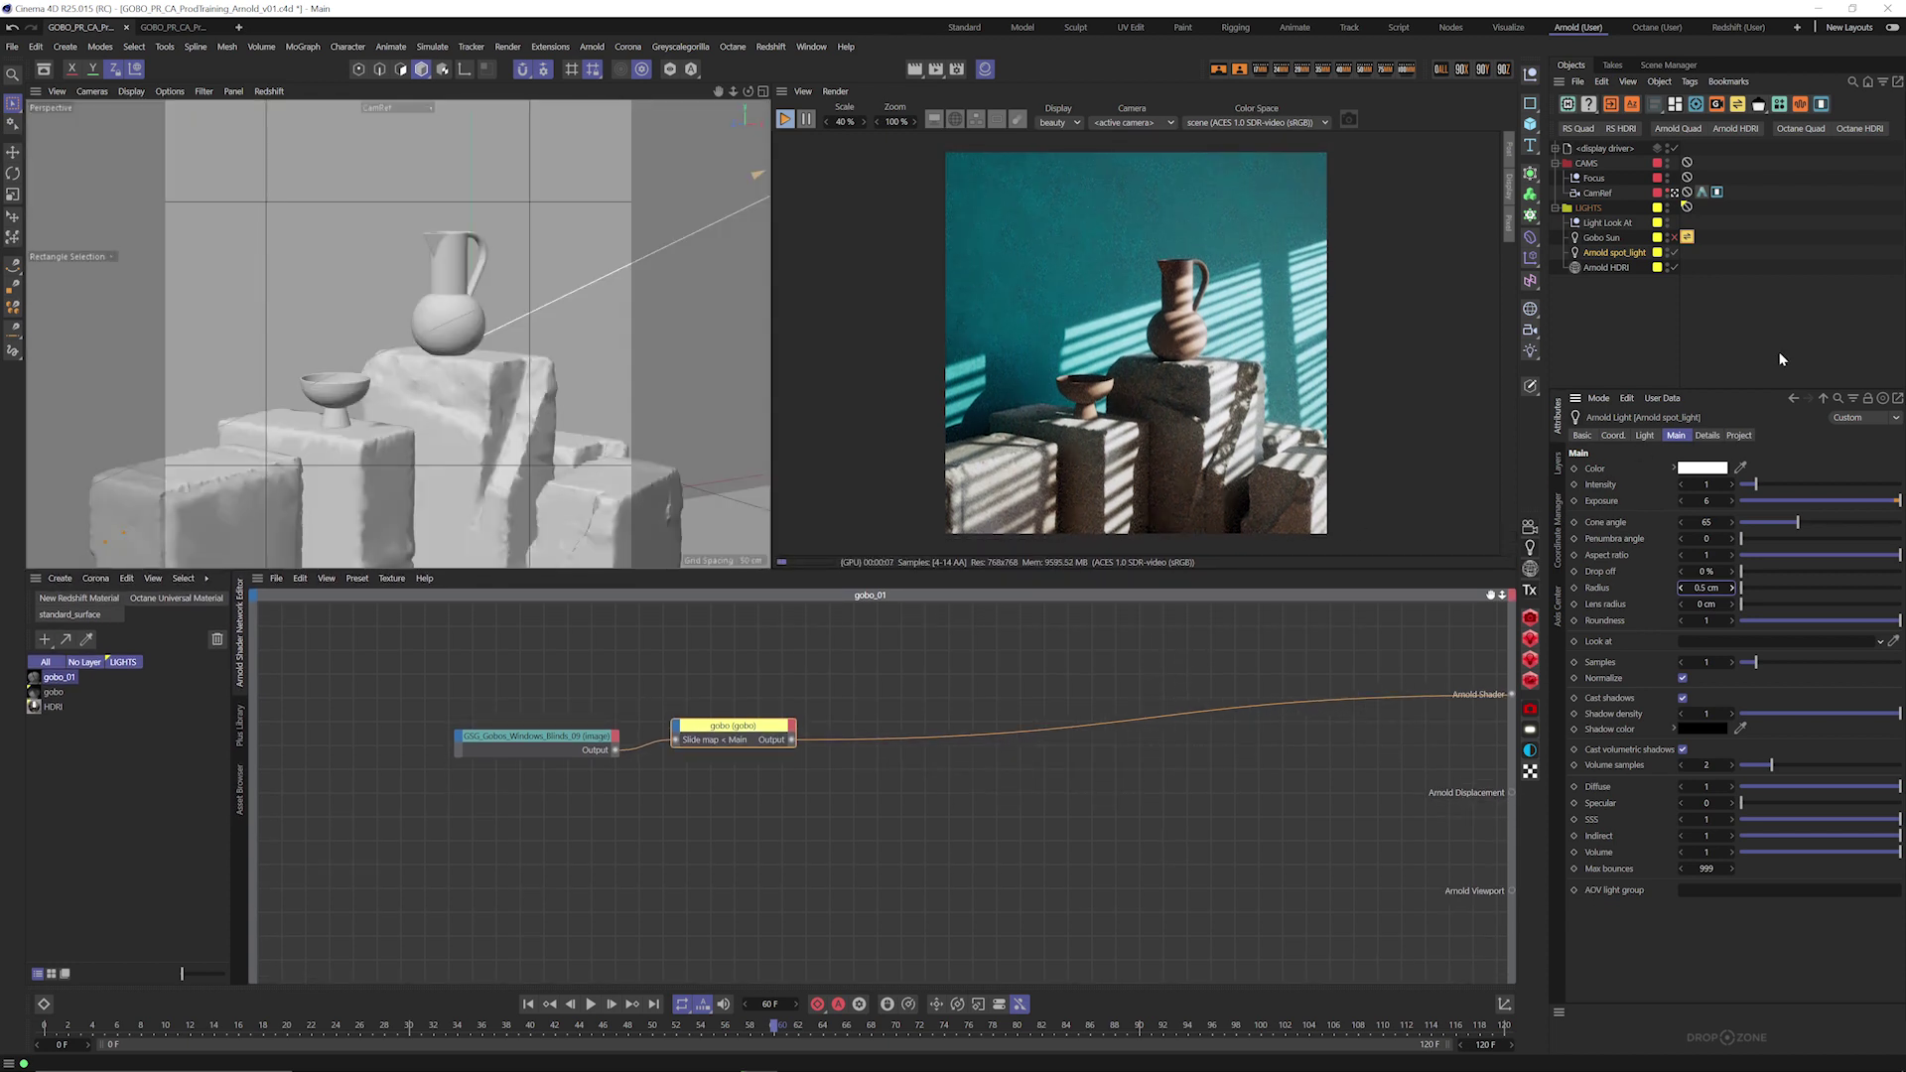
Step: Add an HDRI Link Plus tag to the Arnold spot_light and link the gobo image node's image name to it
{"action": "left_click", "coordinate": [1691, 81]}
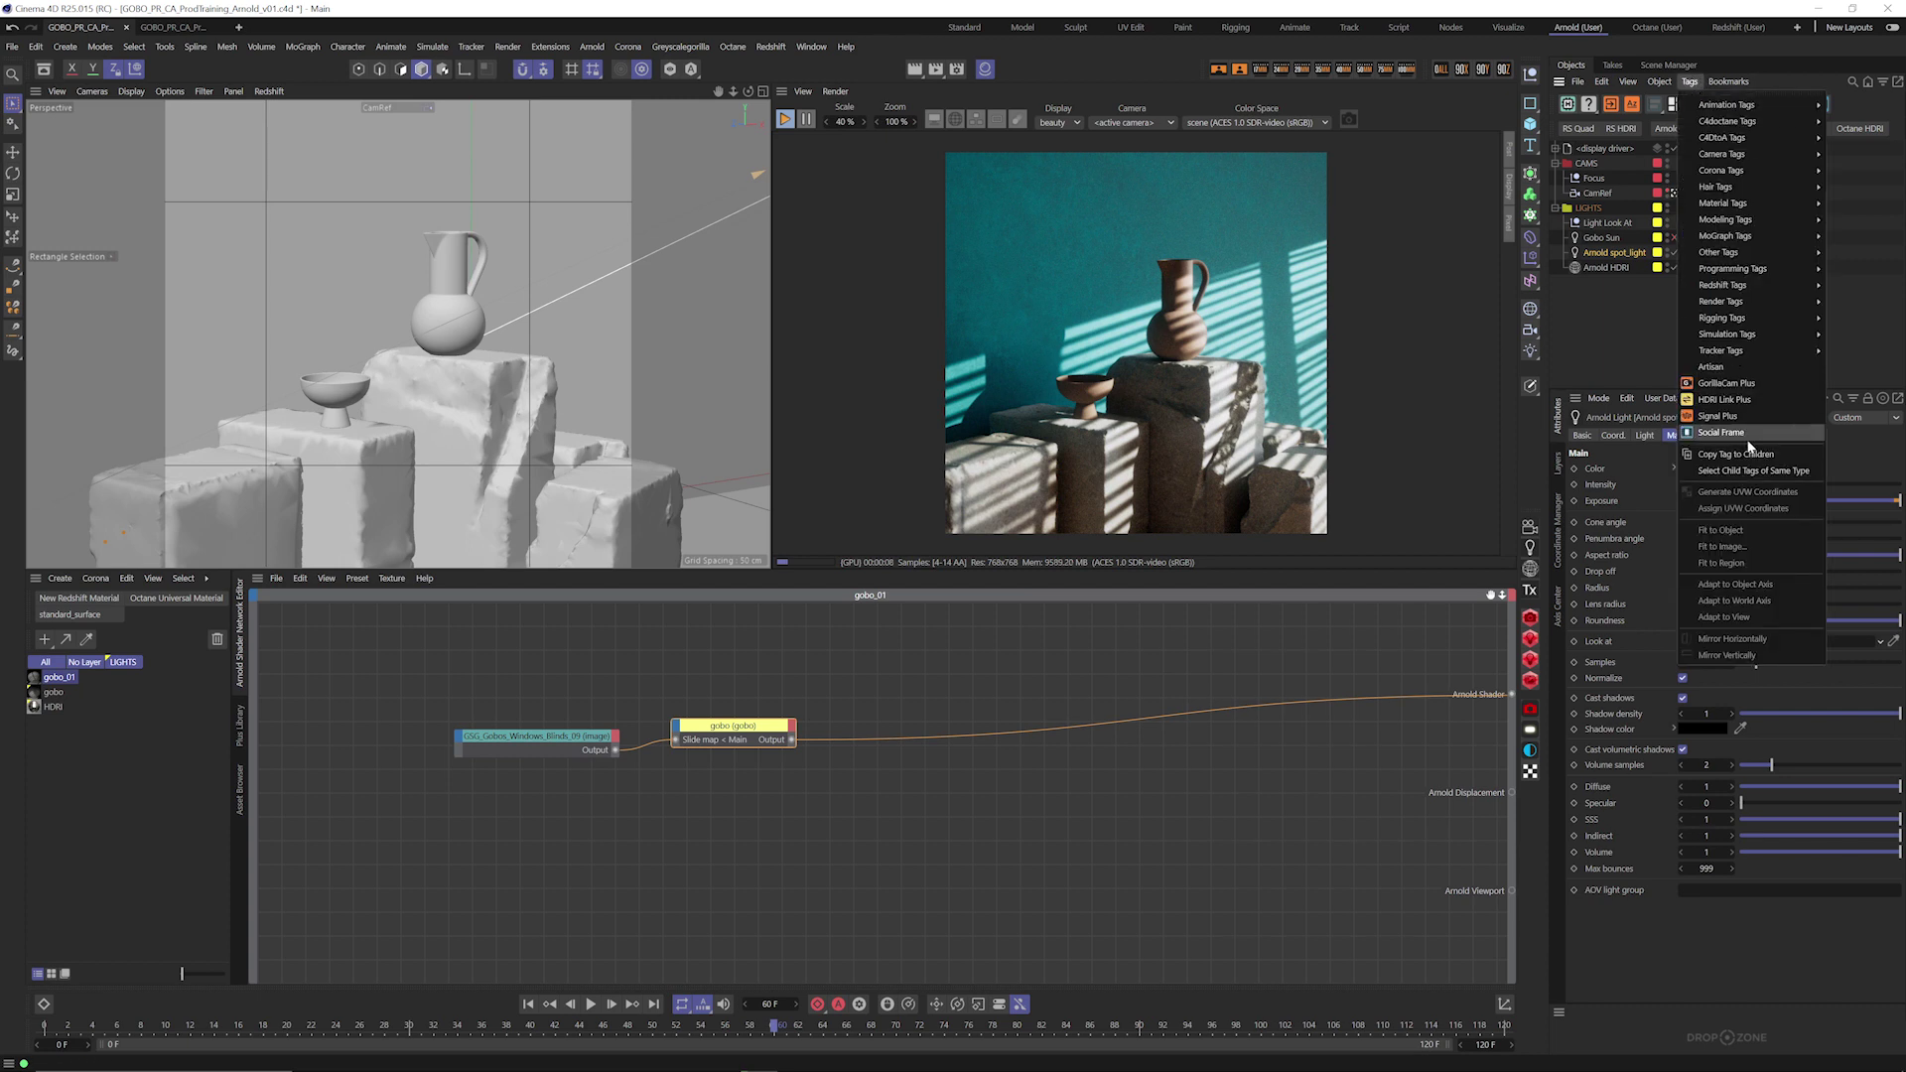
{"action": "left_click", "coordinate": [1749, 401]}
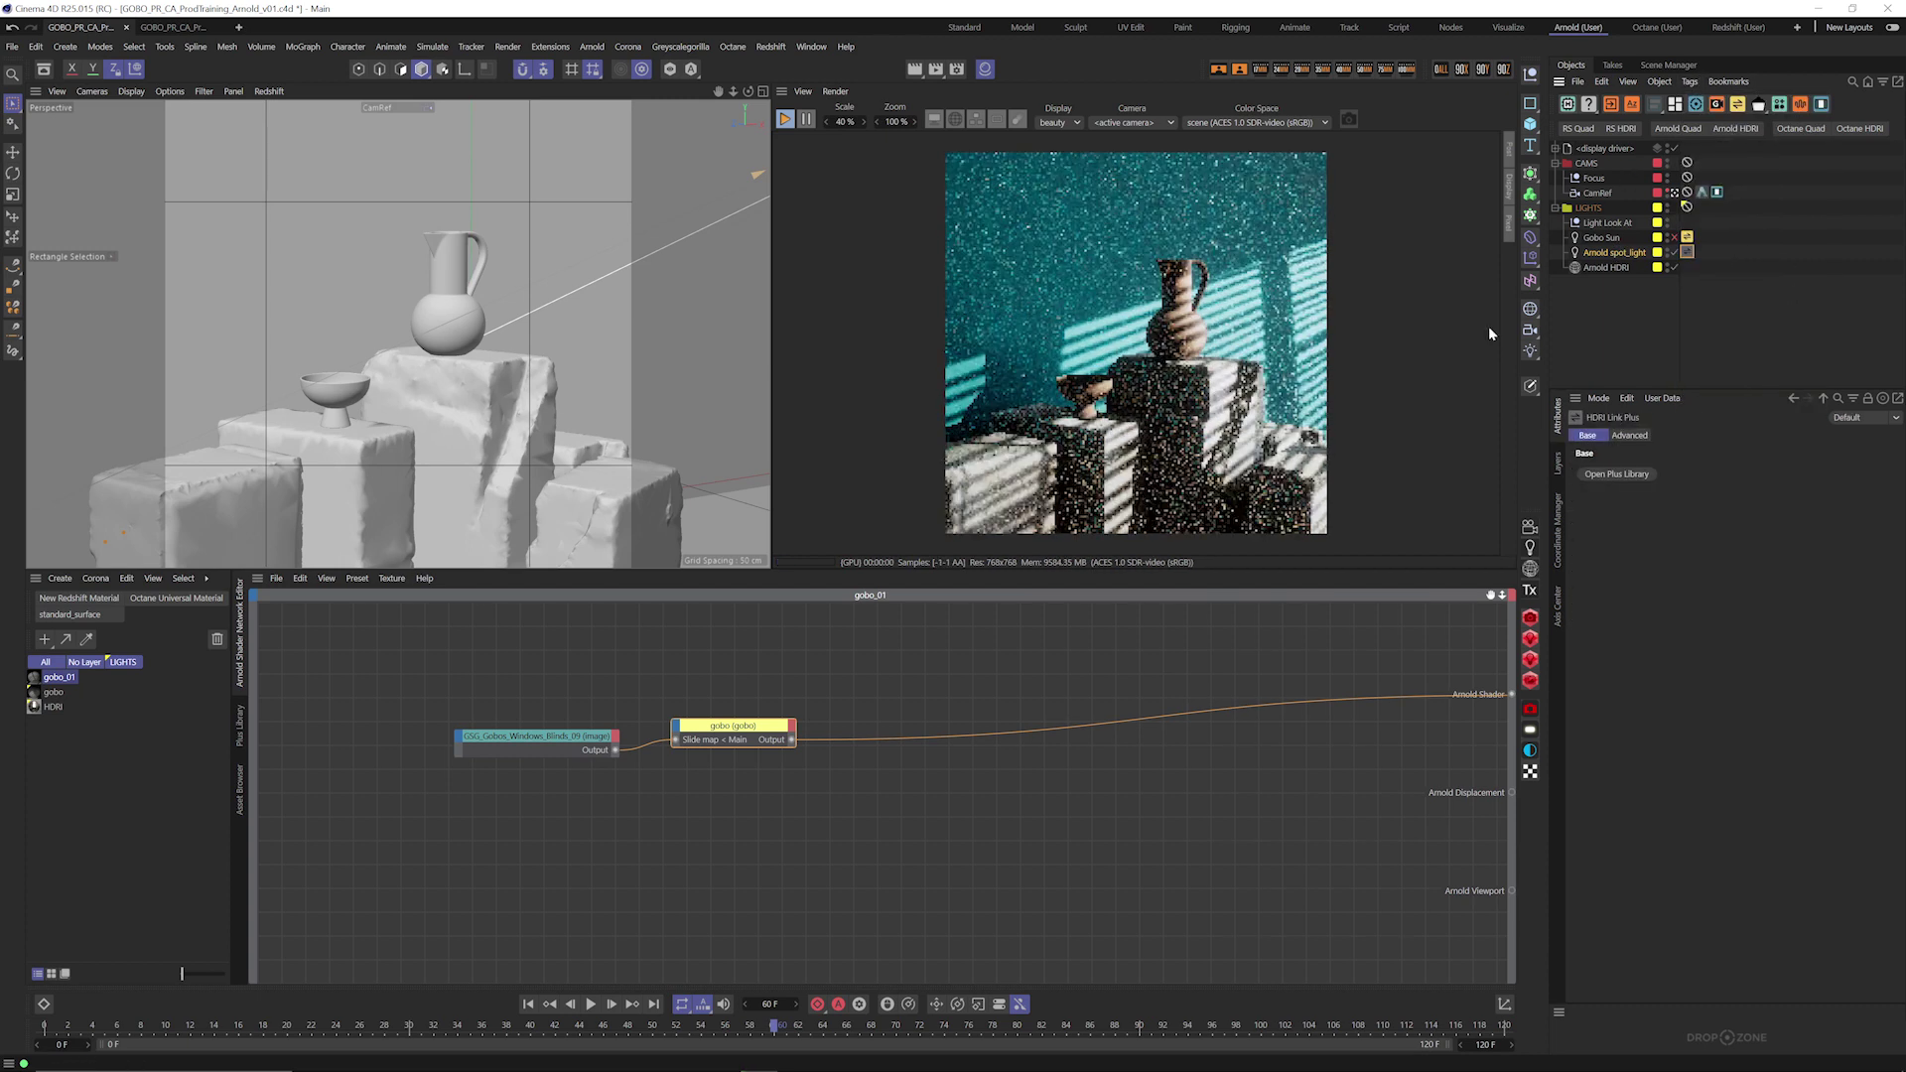
{"action": "left_click", "coordinate": [573, 744]}
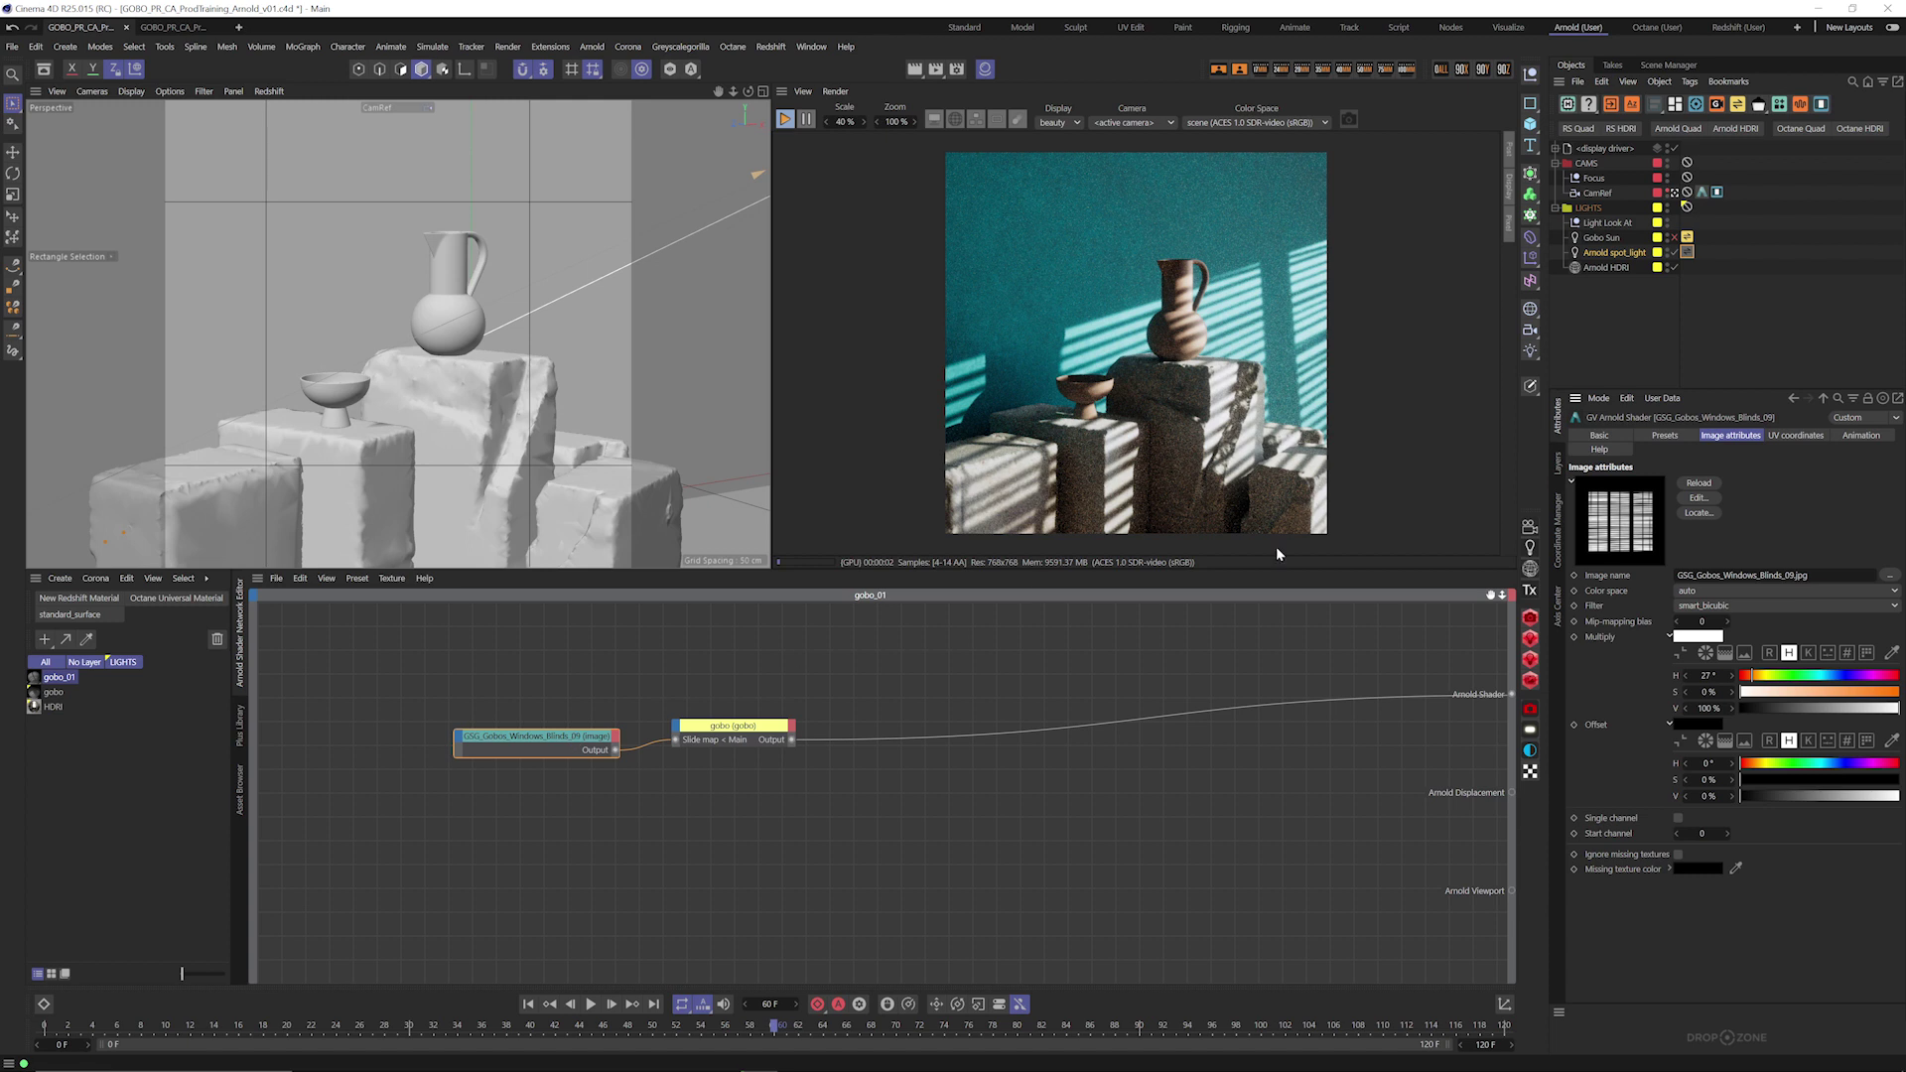
{"action": "left_click_drag", "start_coordinate": [1610, 575], "coordinate": [1689, 260]}
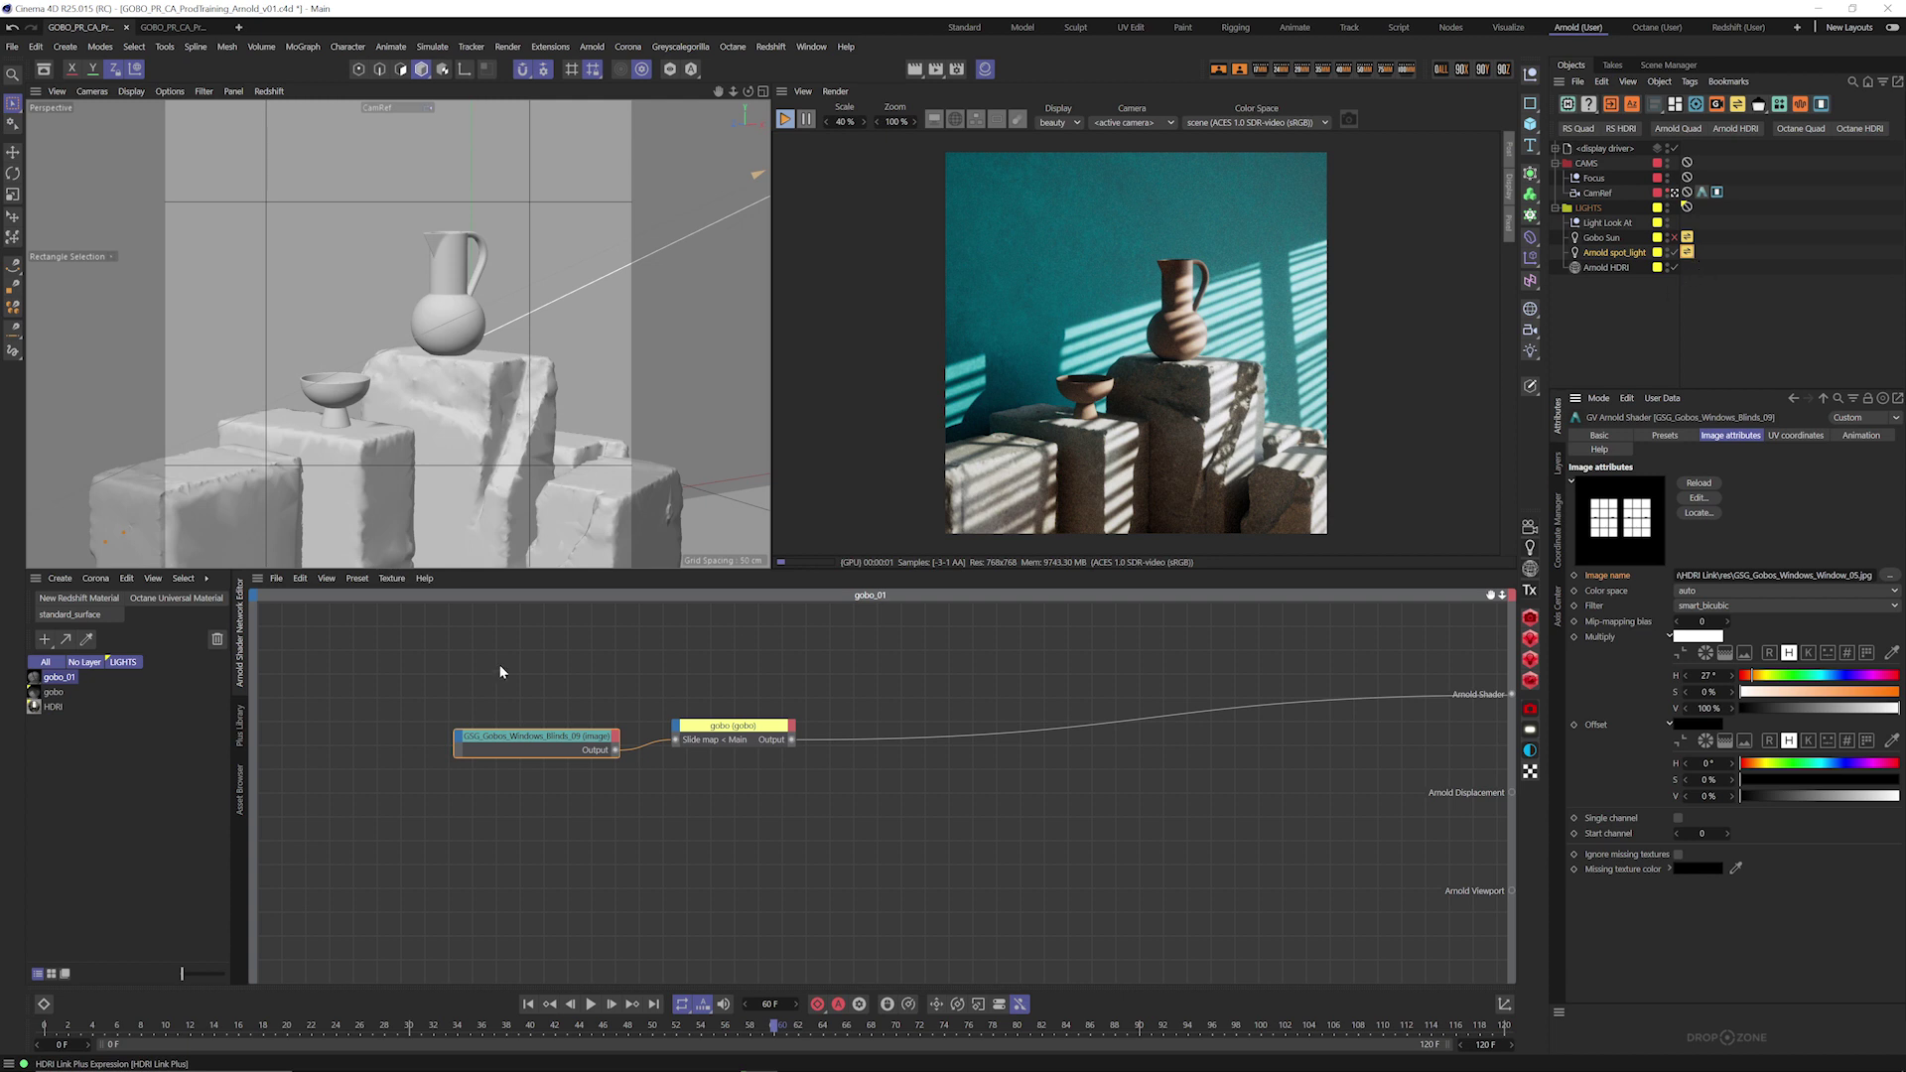
Step: Try the Abstract 02, Palm 05, Lines 06 and Lines 03 gobos from the Plus Library on the spot light
{"action": "left_click", "coordinate": [241, 739]}
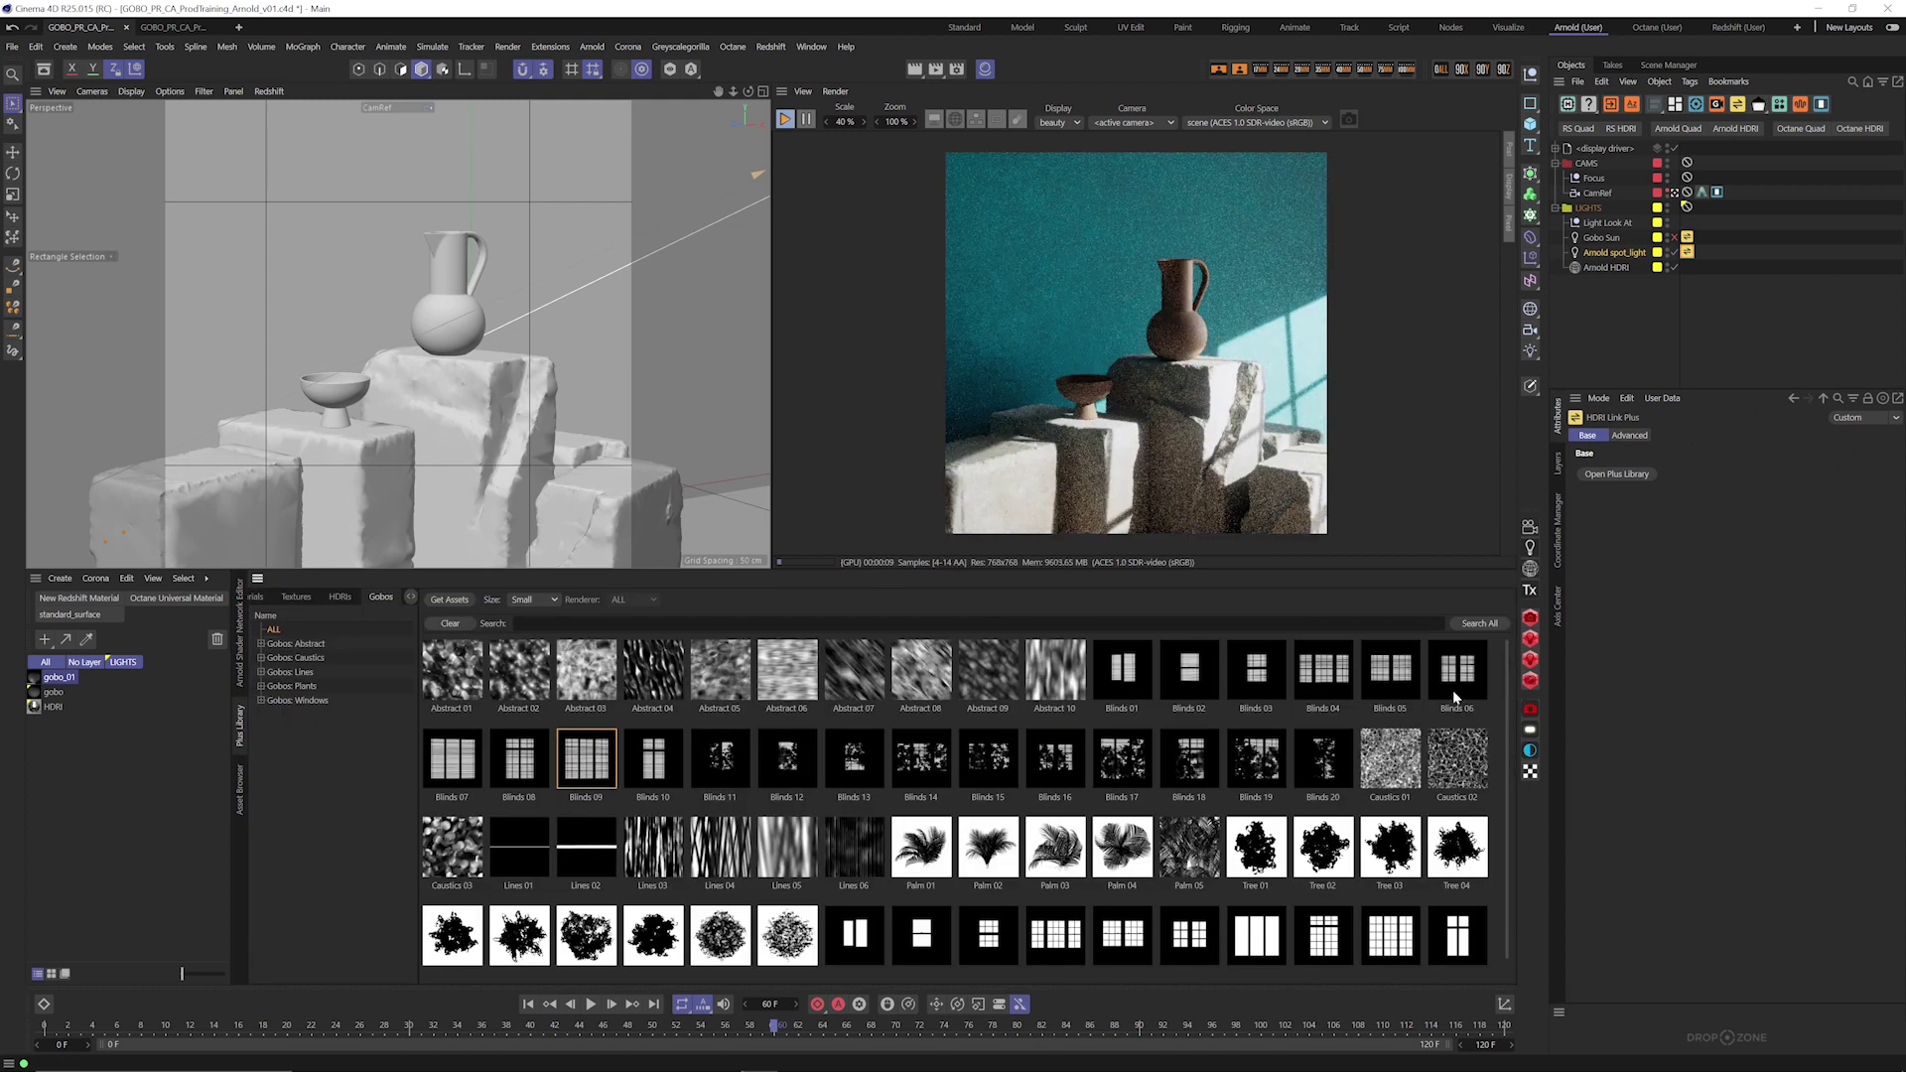
{"action": "left_click", "coordinate": [527, 685]}
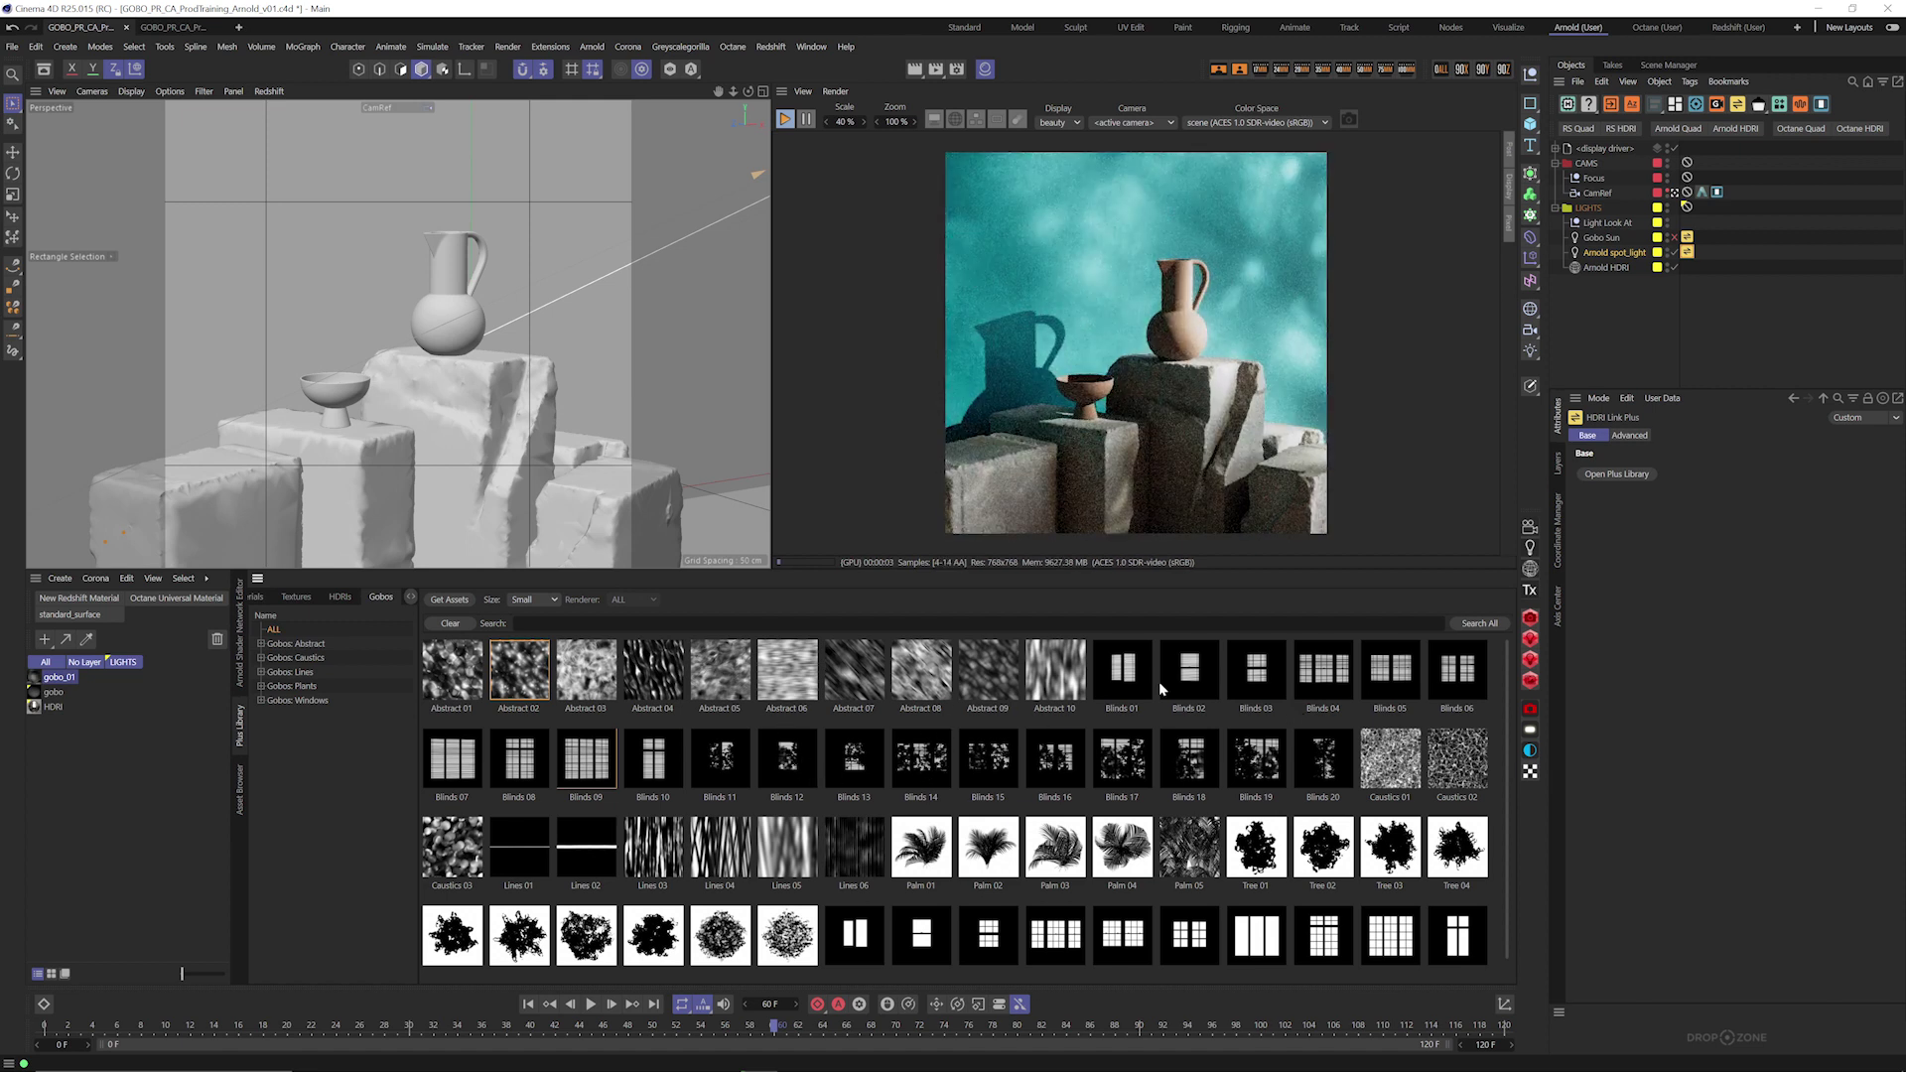
{"action": "left_click", "coordinate": [1174, 848]}
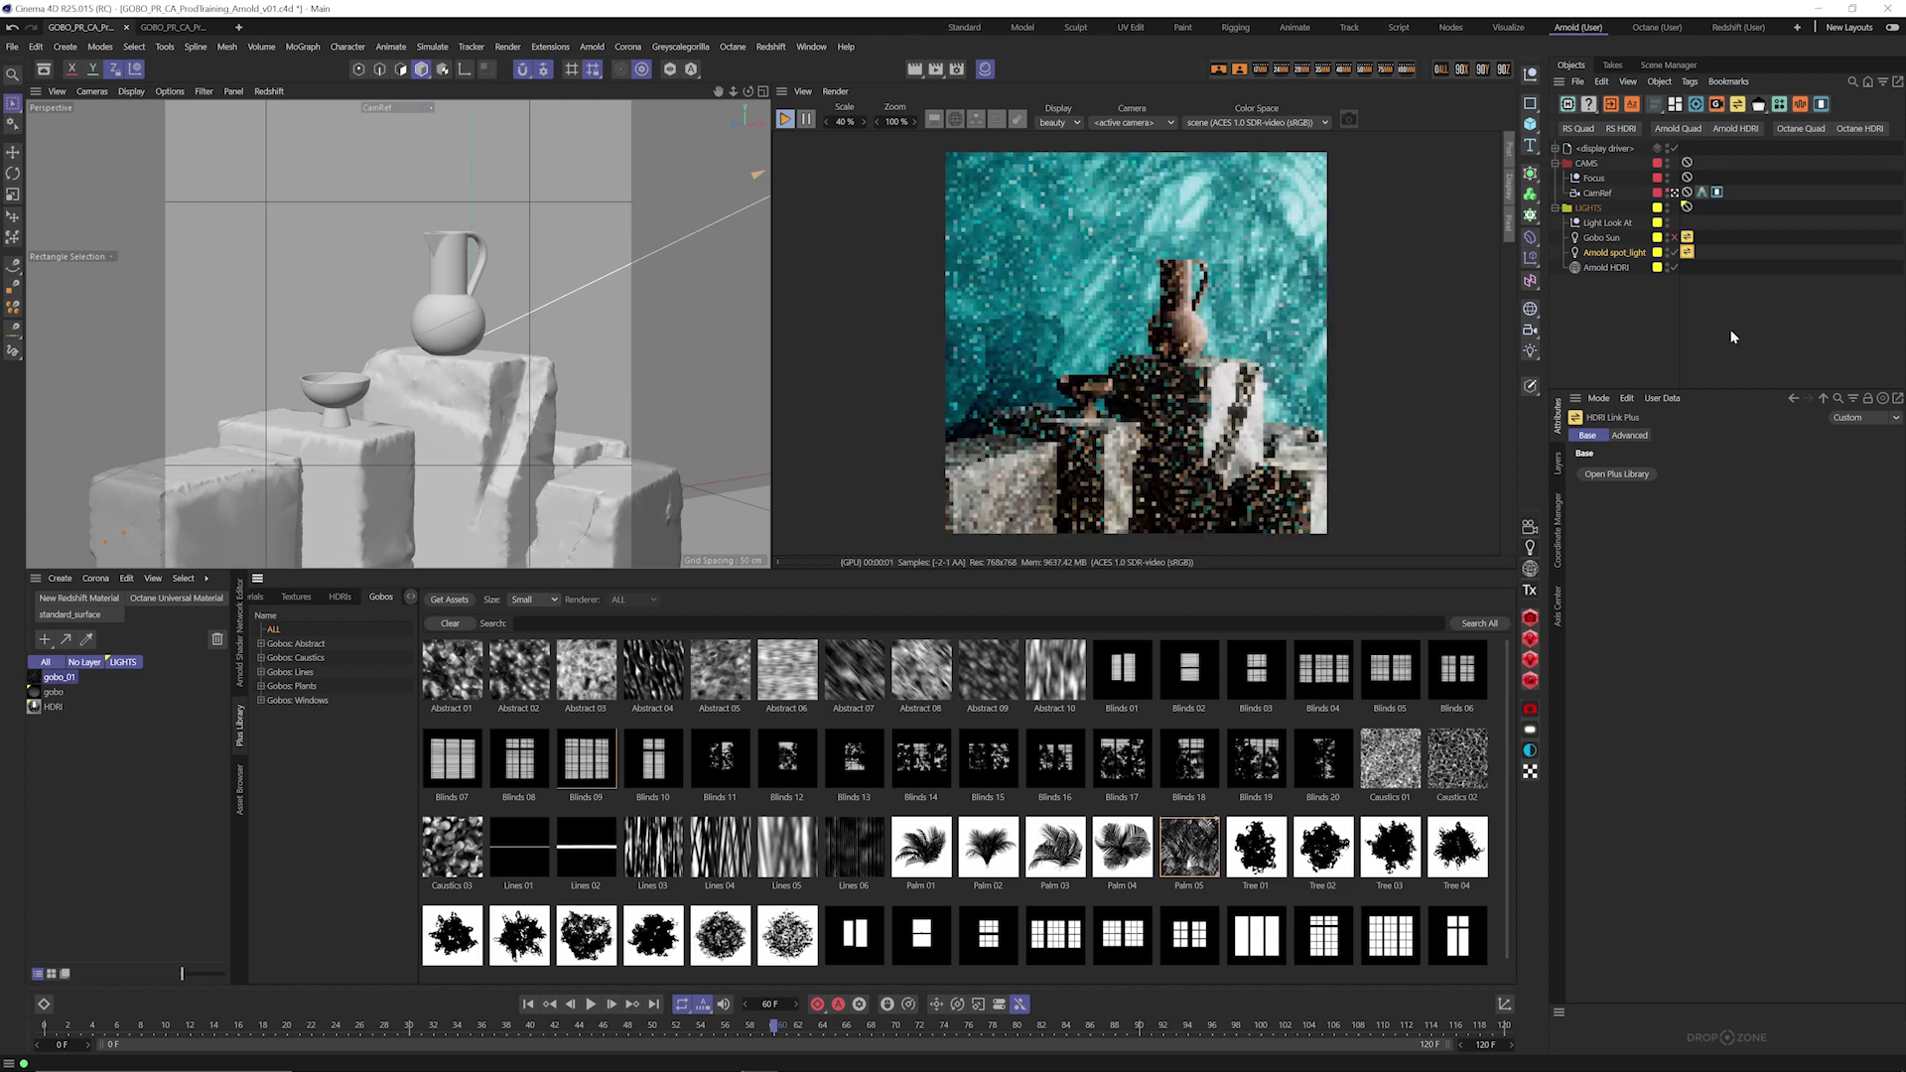
{"action": "left_click", "coordinate": [859, 850]}
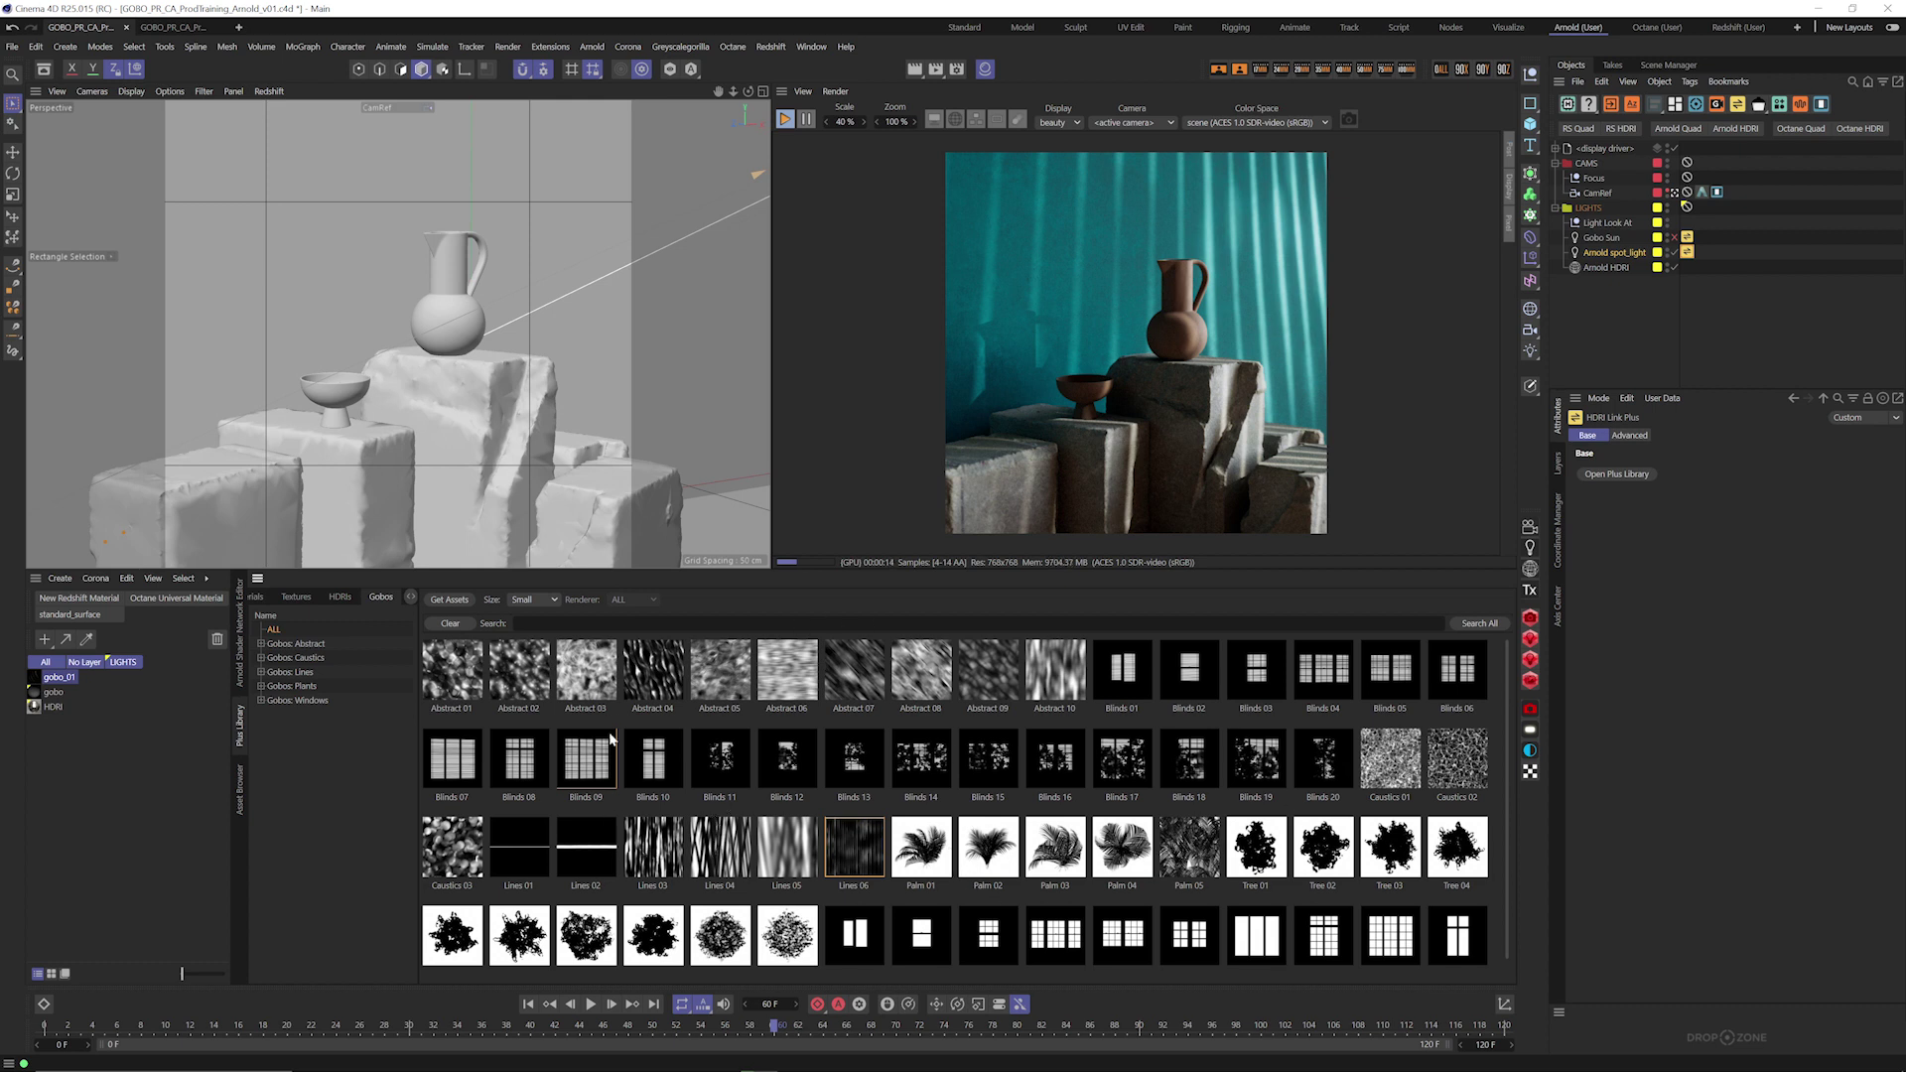
{"action": "left_click", "coordinate": [665, 862]}
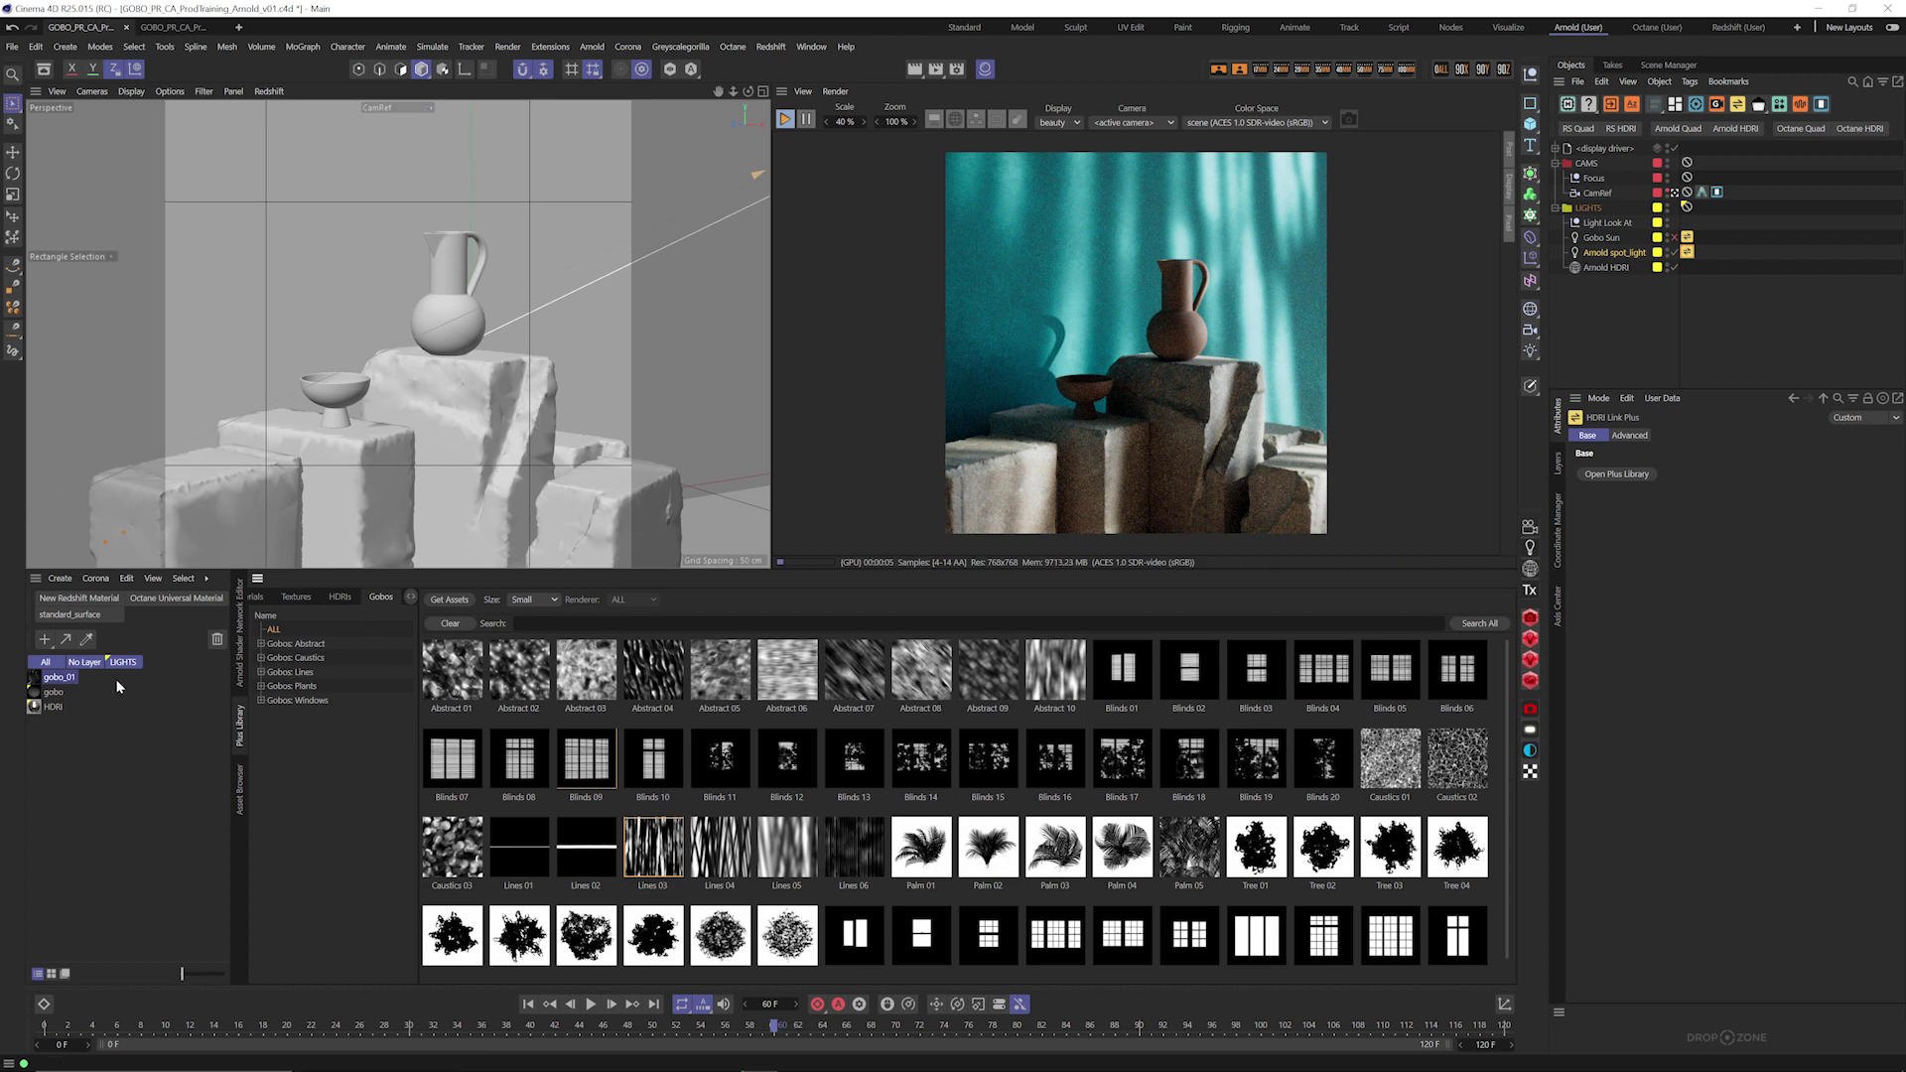
Step: Make room between the image and gobo nodes in the gobo_01 shader network and add a color_correct node
{"action": "left_click", "coordinate": [239, 665]}
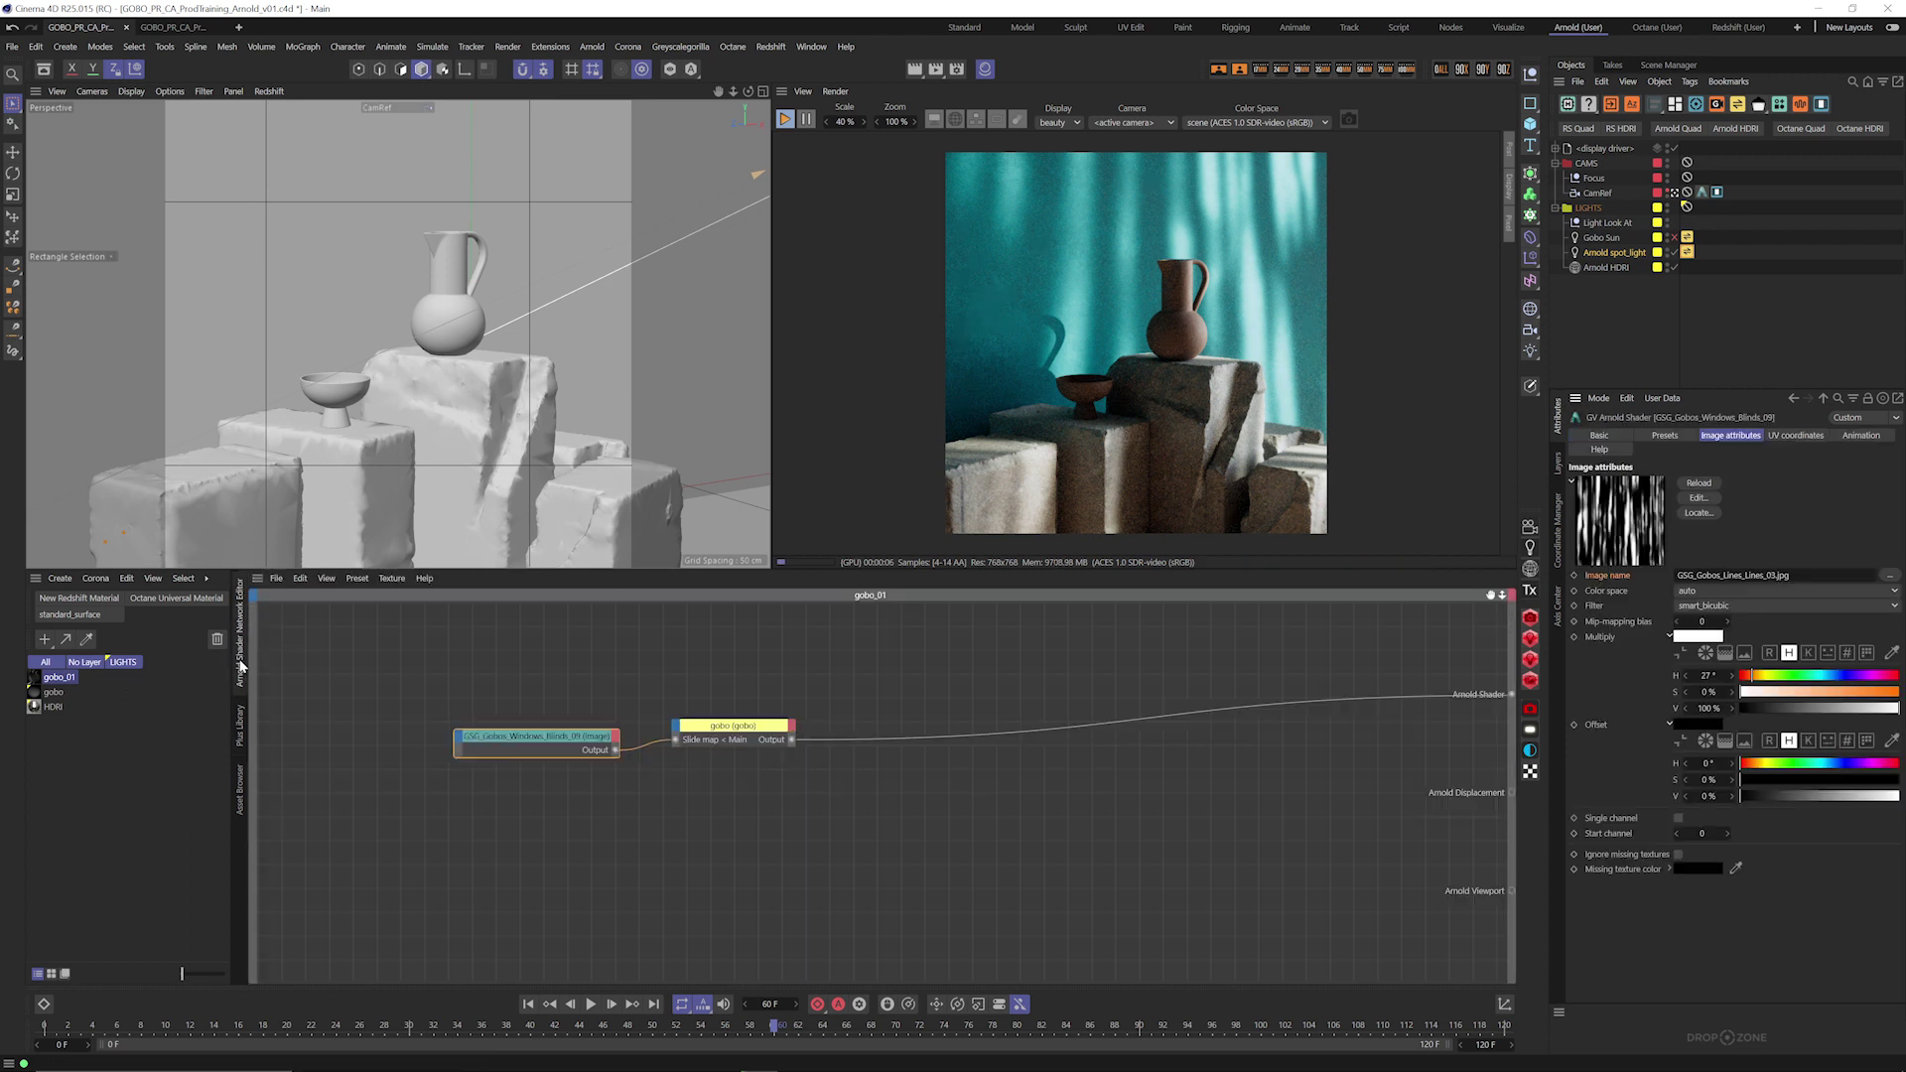
{"action": "left_click", "coordinate": [574, 700]}
{"action": "left_click_drag", "start_coordinate": [753, 736], "coordinate": [932, 738]}
{"action": "left_click", "coordinate": [766, 754]}
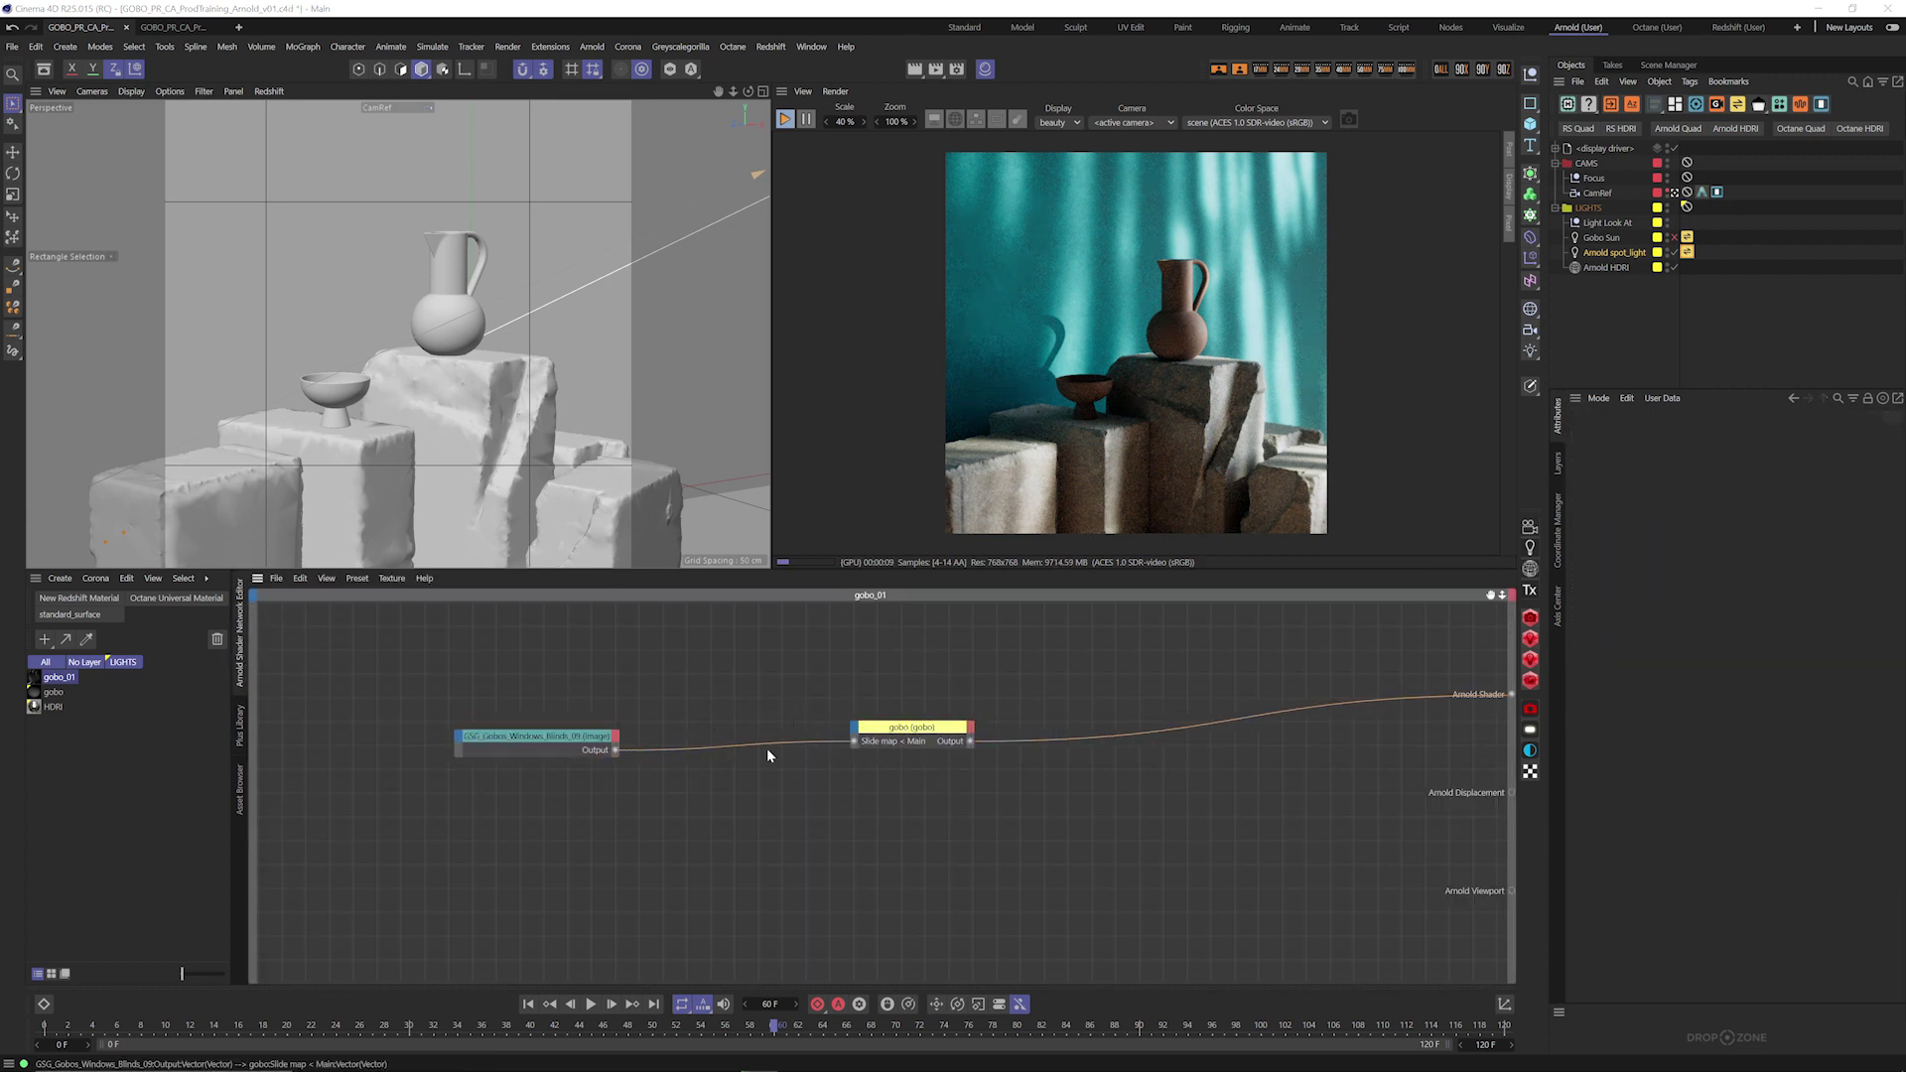
{"action": "key", "text": "Tab"}
{"action": "type", "text": "cor"}
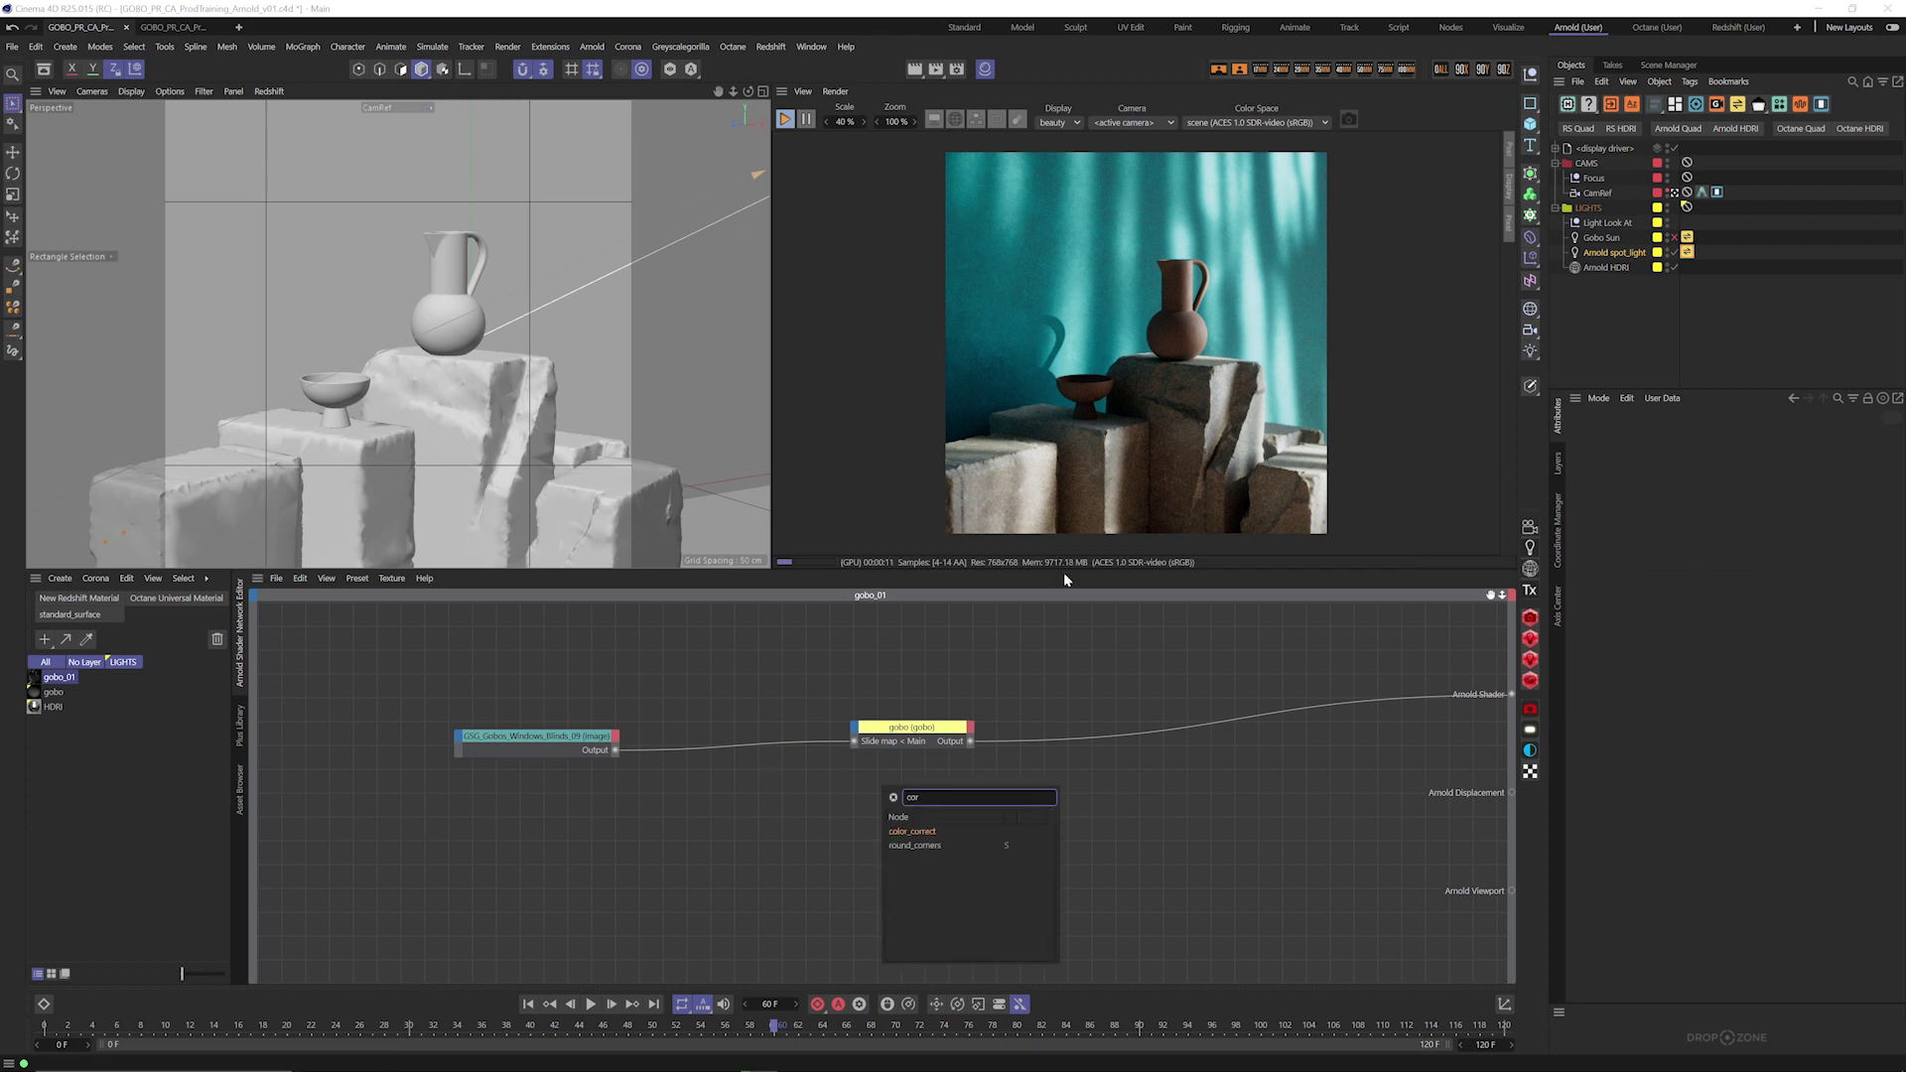
{"action": "left_click", "coordinate": [926, 831]}
Step: Wire the color_correct node between the image and gobo nodes and set its gamma to 0.5
{"action": "left_click_drag", "start_coordinate": [873, 784], "coordinate": [712, 693]}
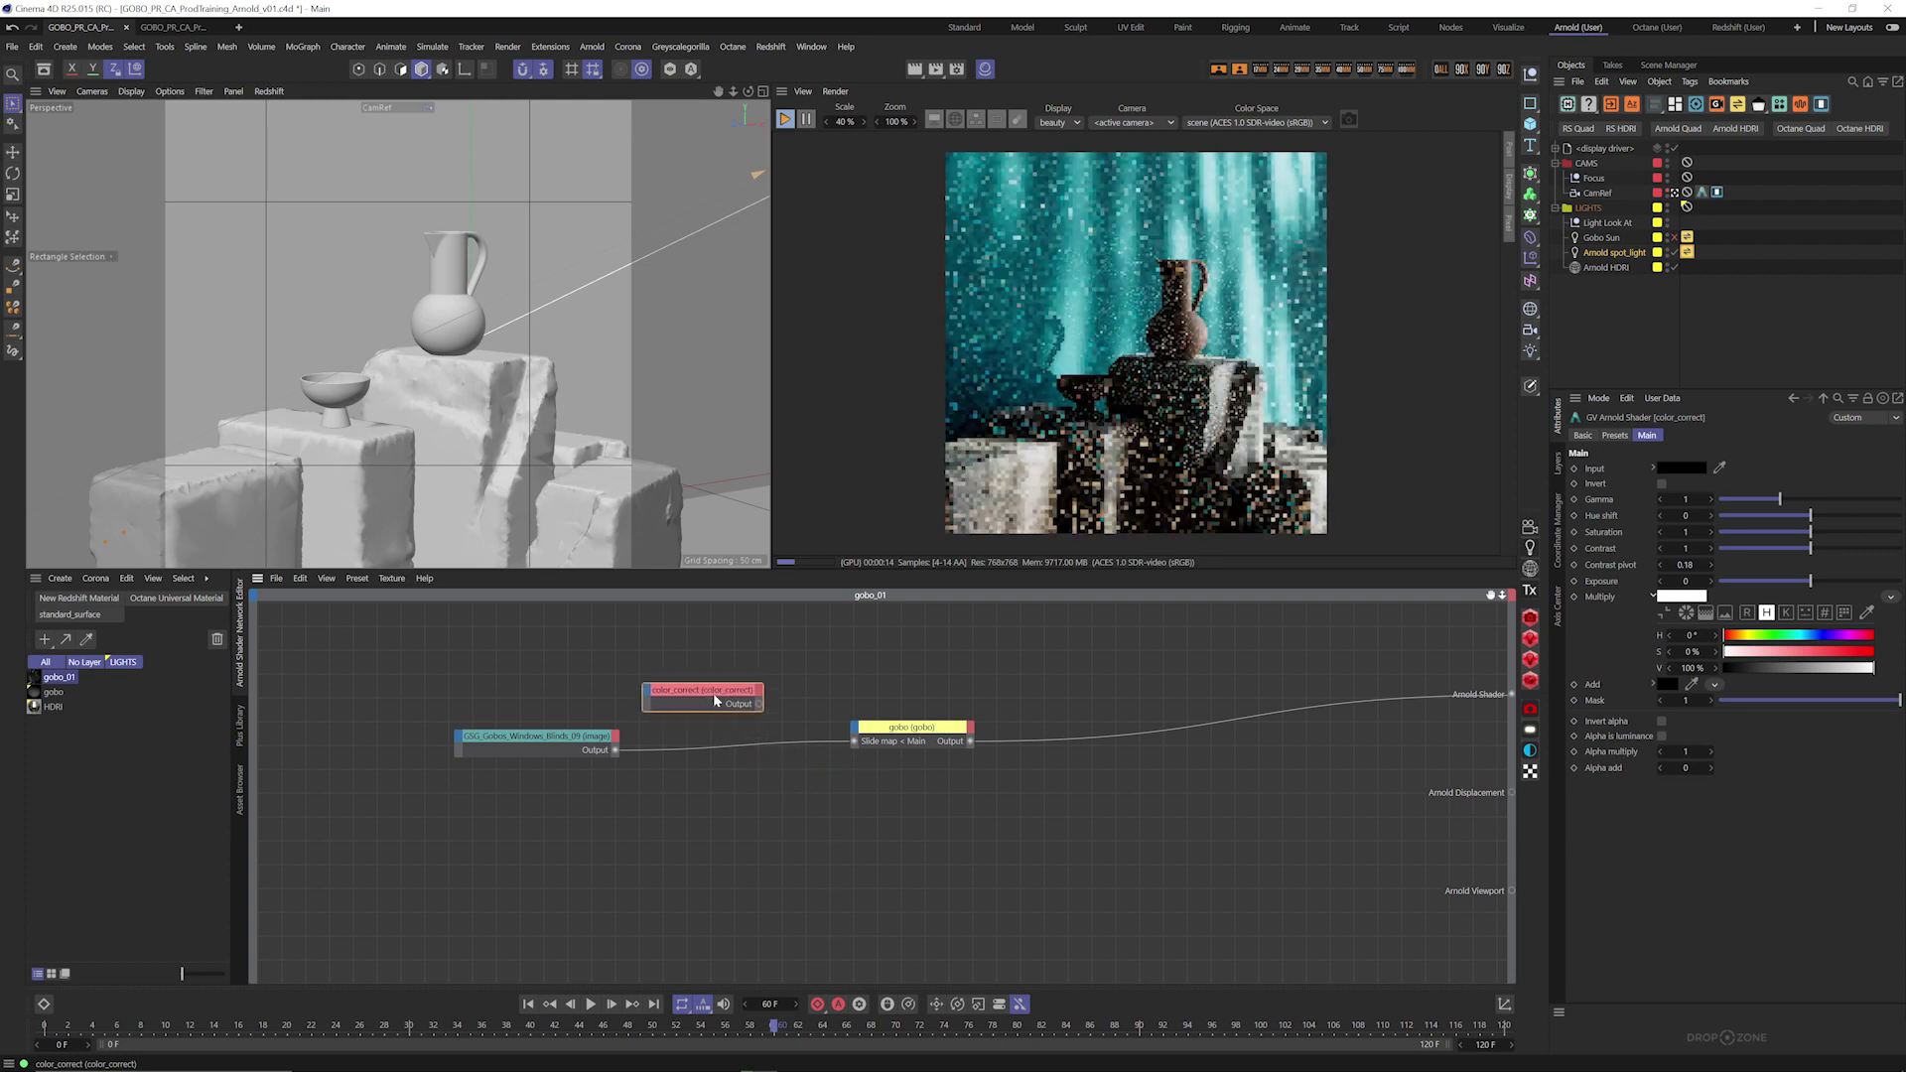
{"action": "left_click_drag", "start_coordinate": [608, 752], "coordinate": [713, 705]}
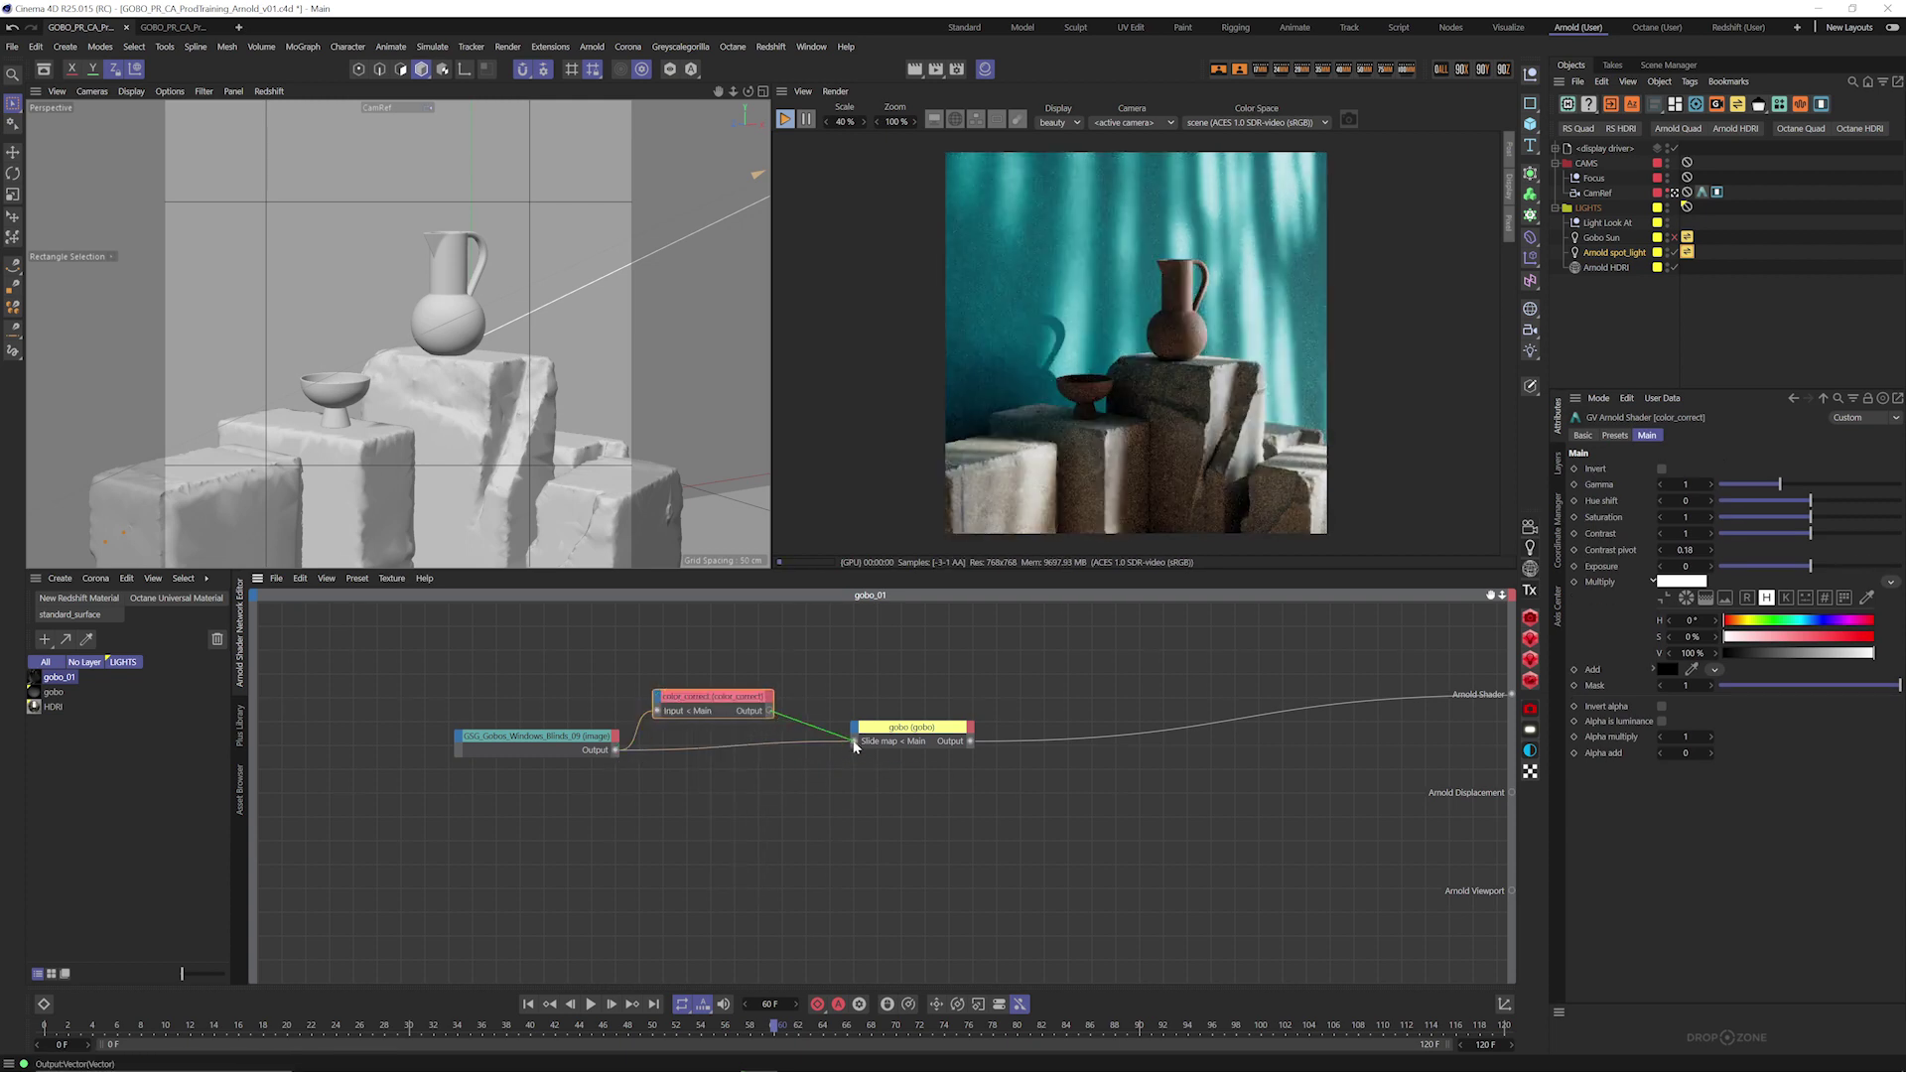
{"action": "left_click_drag", "start_coordinate": [854, 746], "coordinate": [793, 732]}
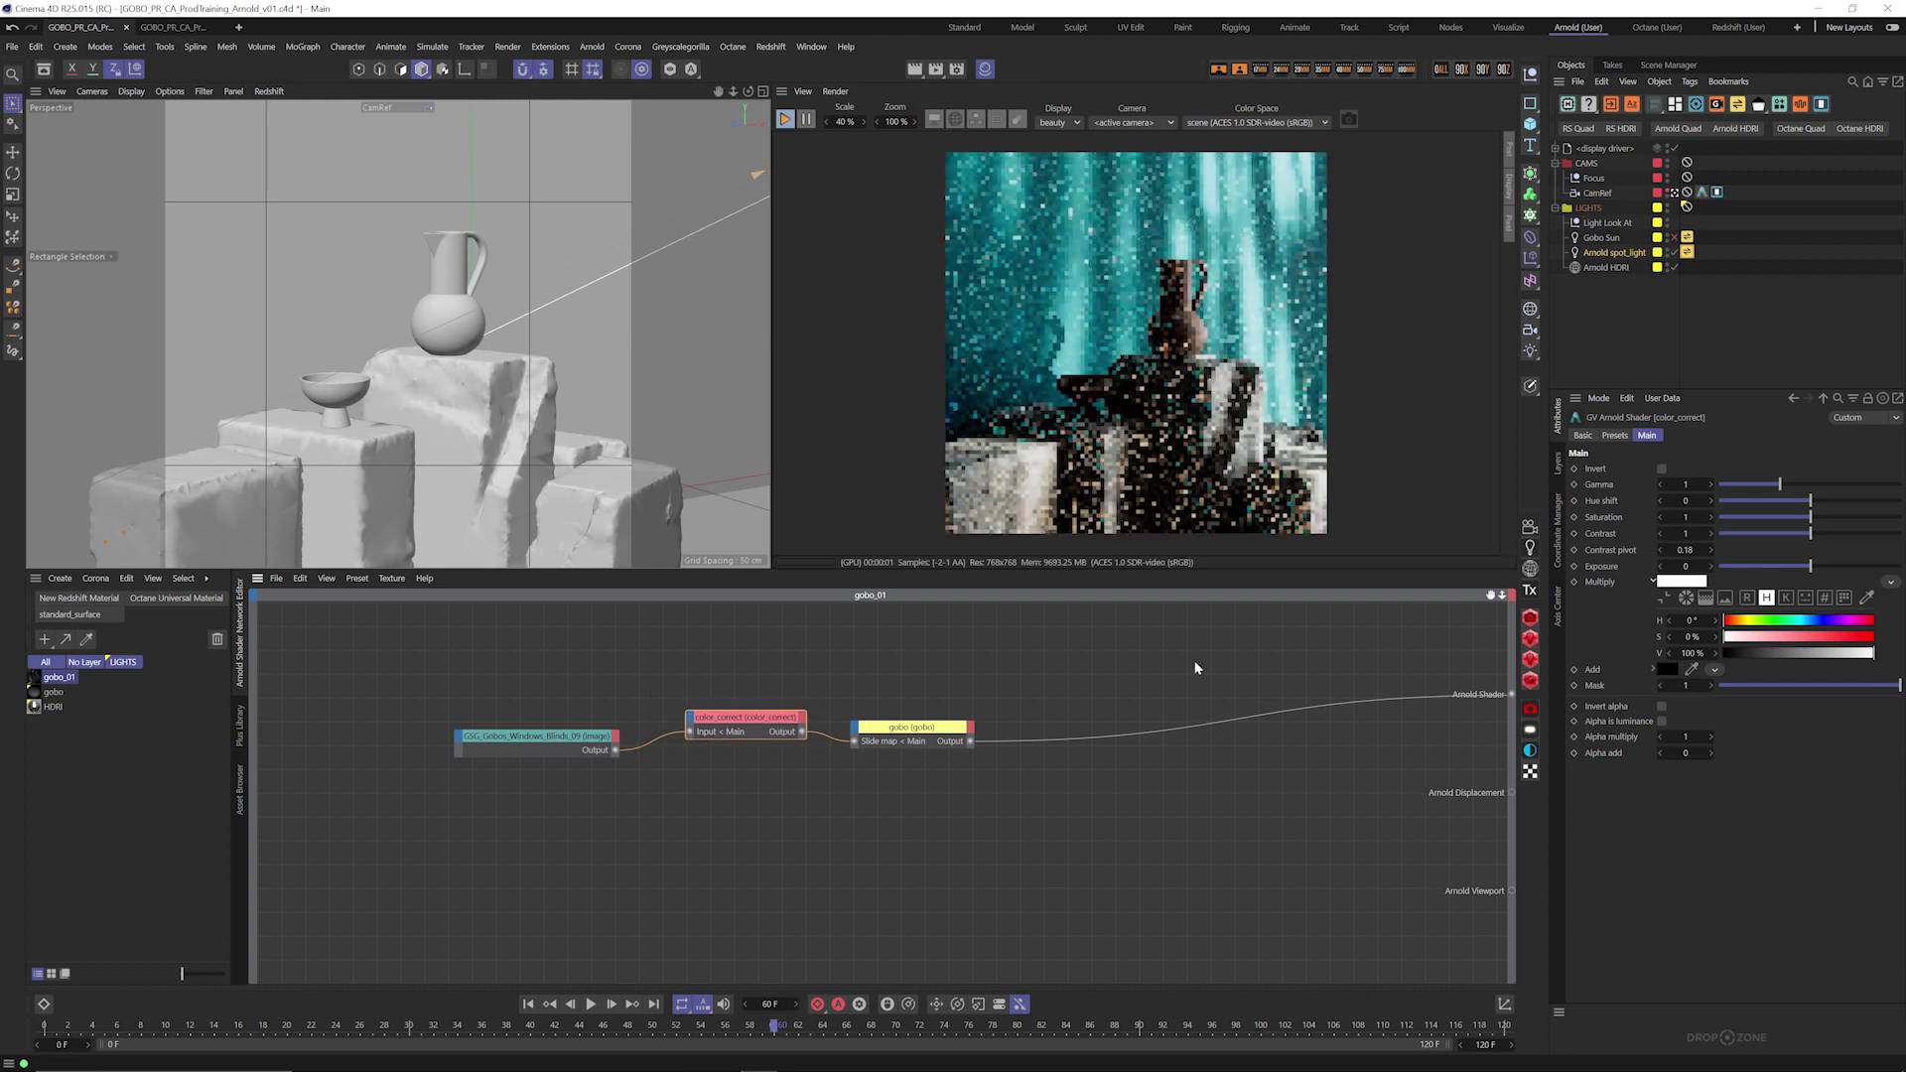
{"action": "left_click", "coordinate": [1749, 484]}
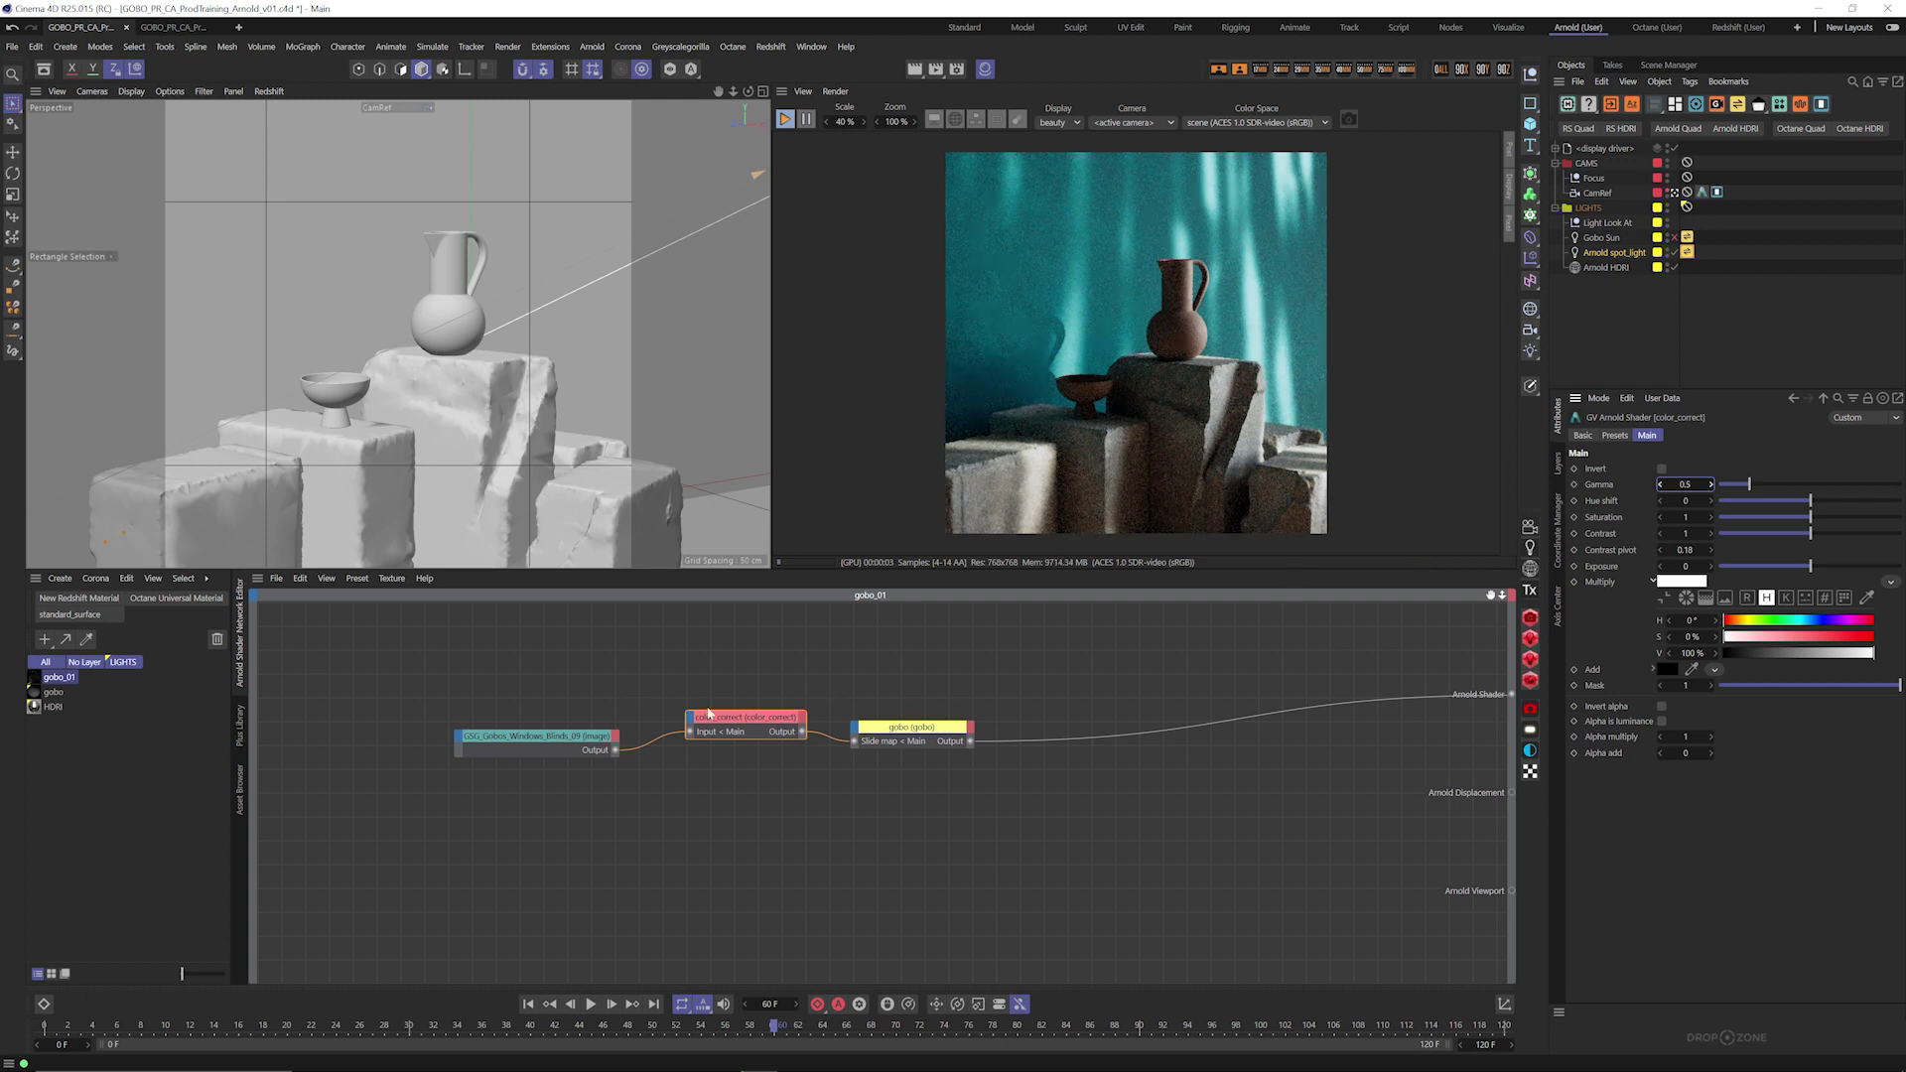
Step: Set the gobo node's placement offset to -0.17, -0.05 and 0.31
{"action": "left_click", "coordinate": [928, 725]}
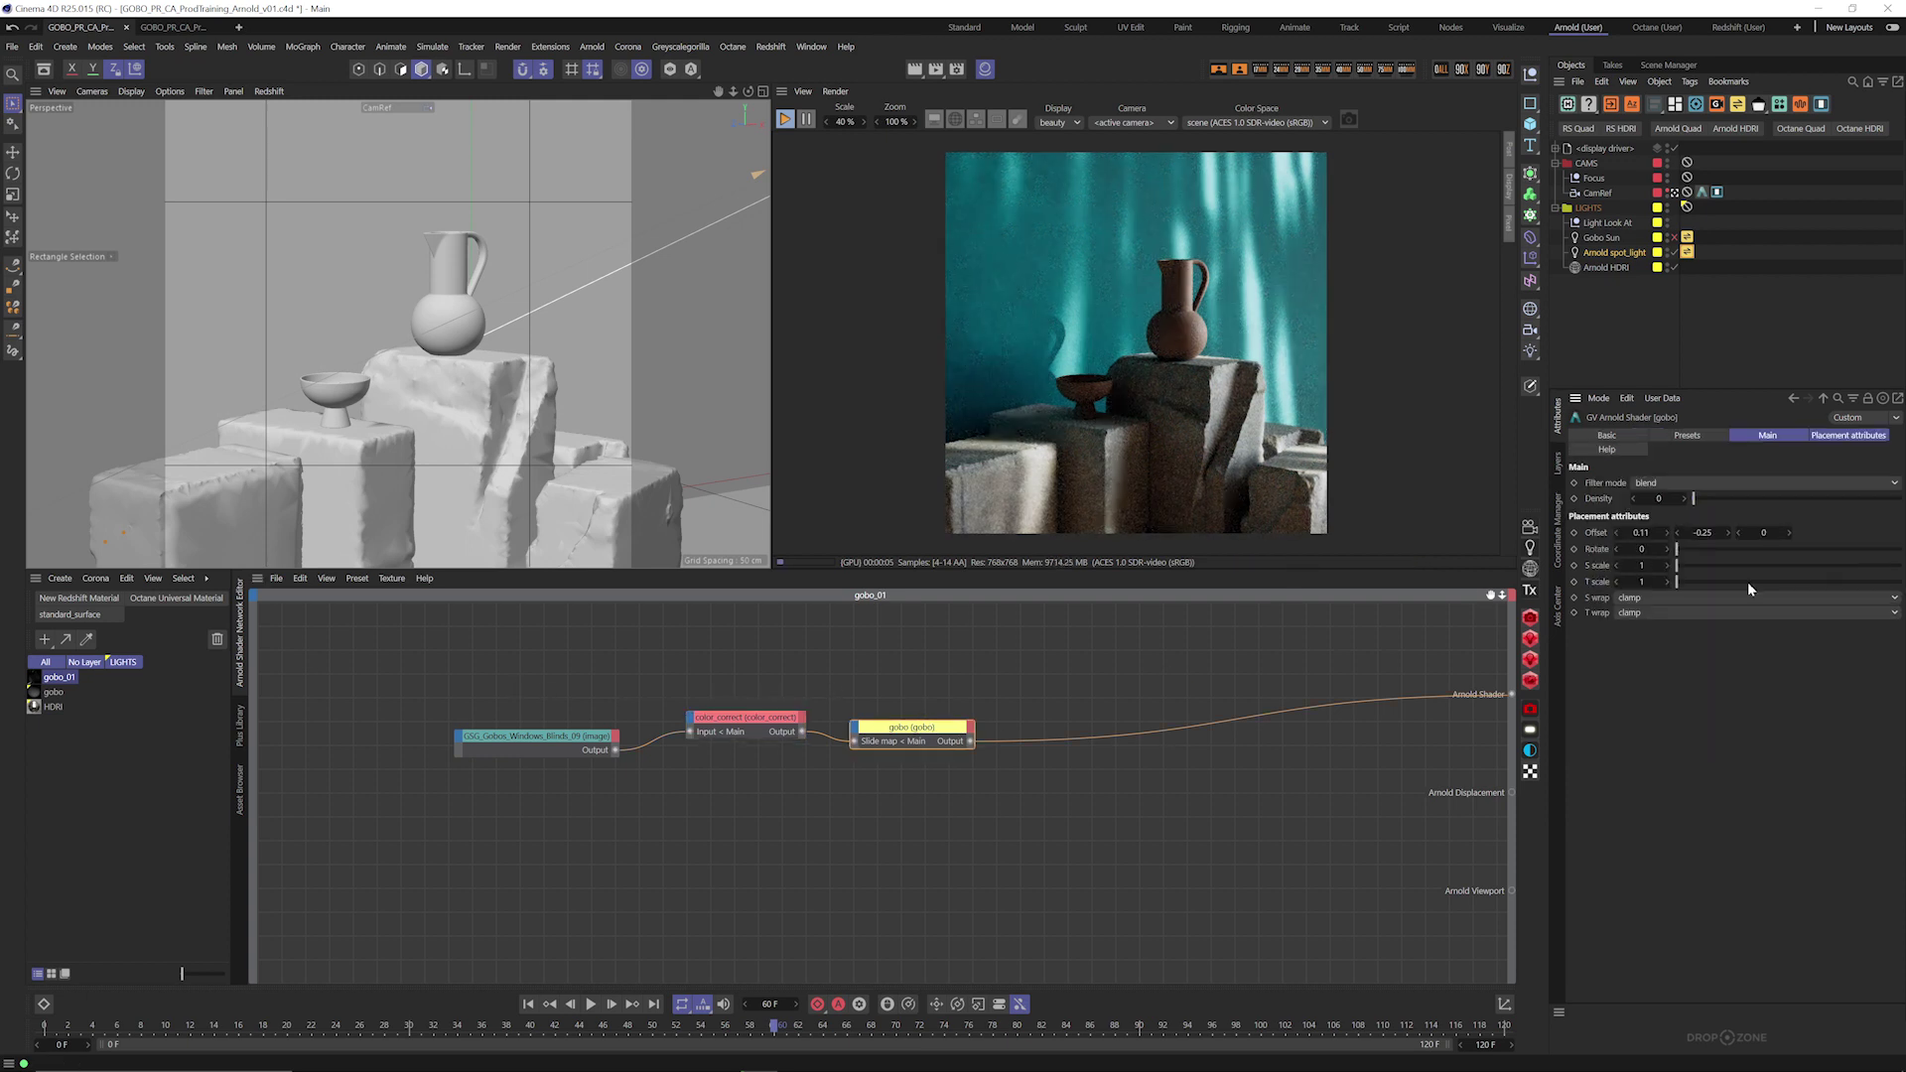
{"action": "mouse_move", "coordinate": [1704, 532]}
{"action": "left_mouse_down"}
{"action": "mouse_move", "coordinate": [1788, 526]}
{"action": "mouse_move", "coordinate": [1771, 531]}
{"action": "left_mouse_up"}
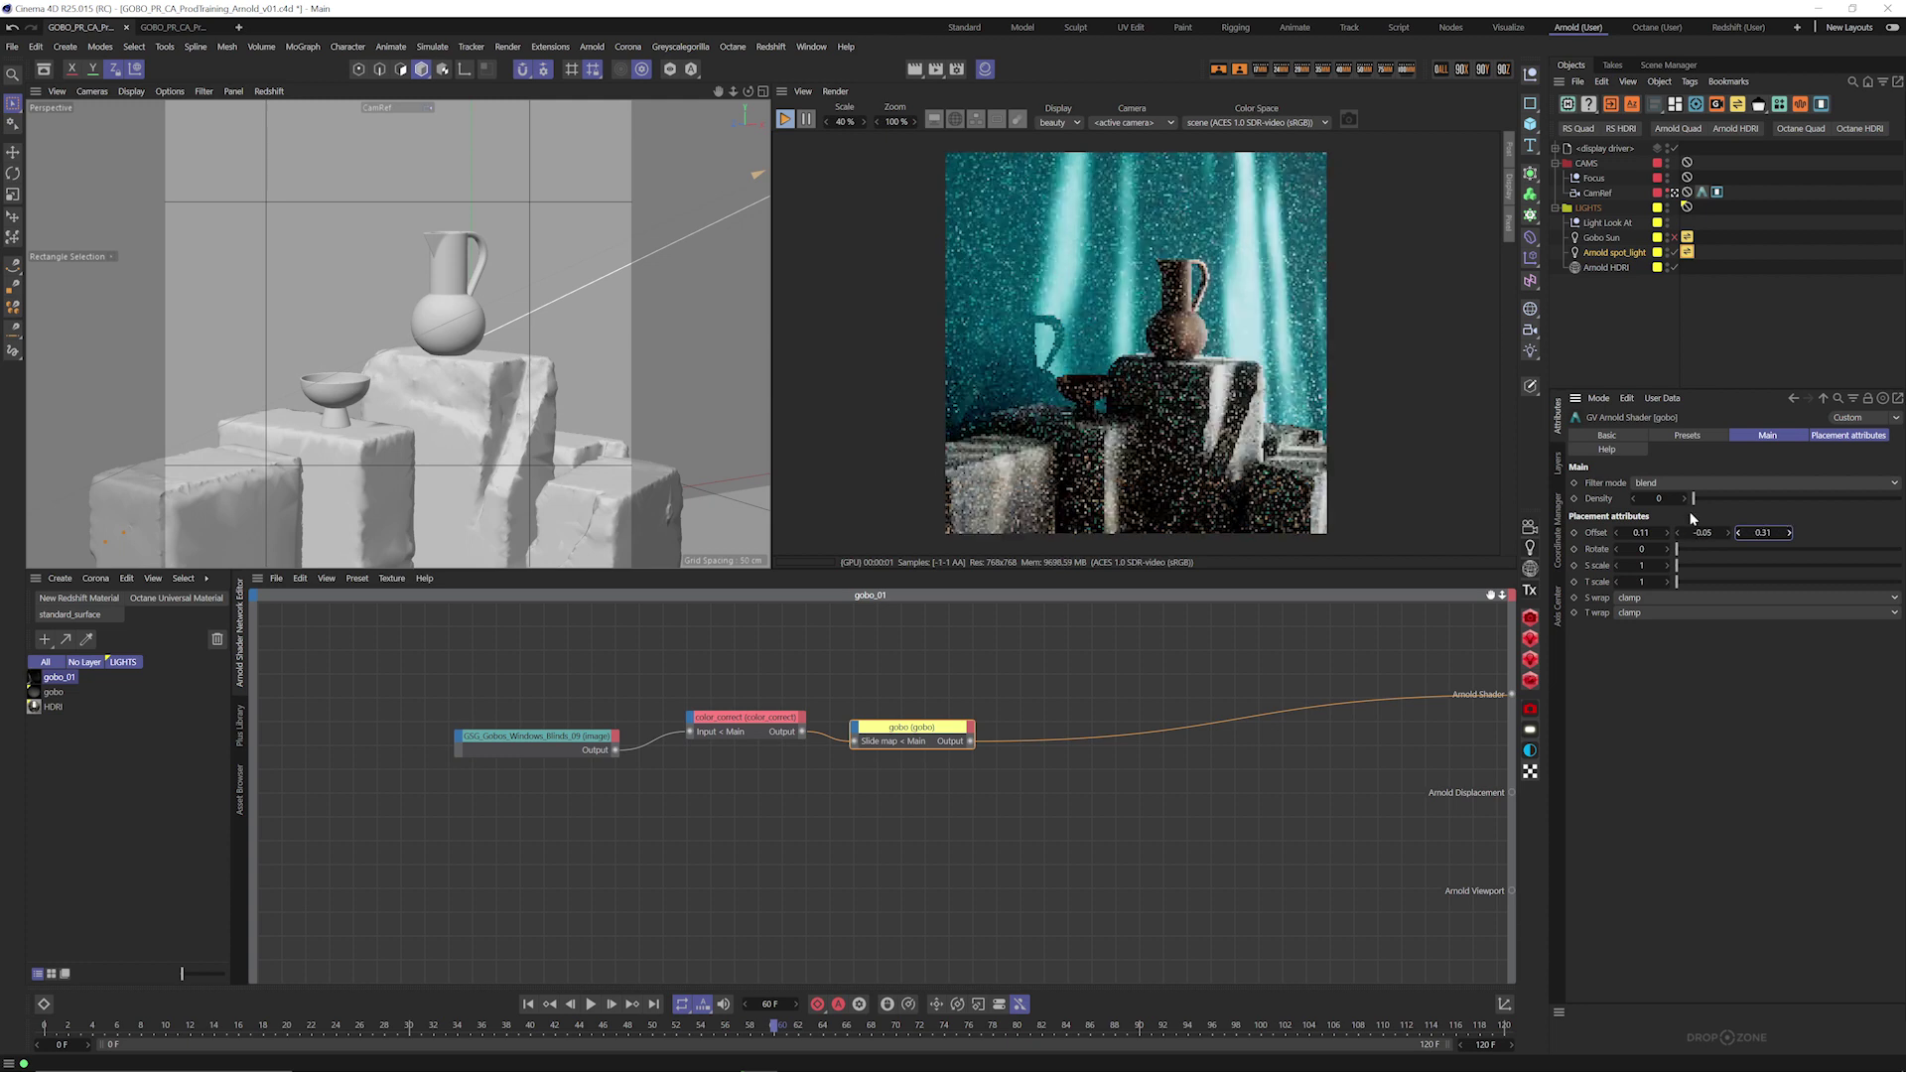
{"action": "left_click_drag", "start_coordinate": [1652, 533], "coordinate": [1609, 537]}
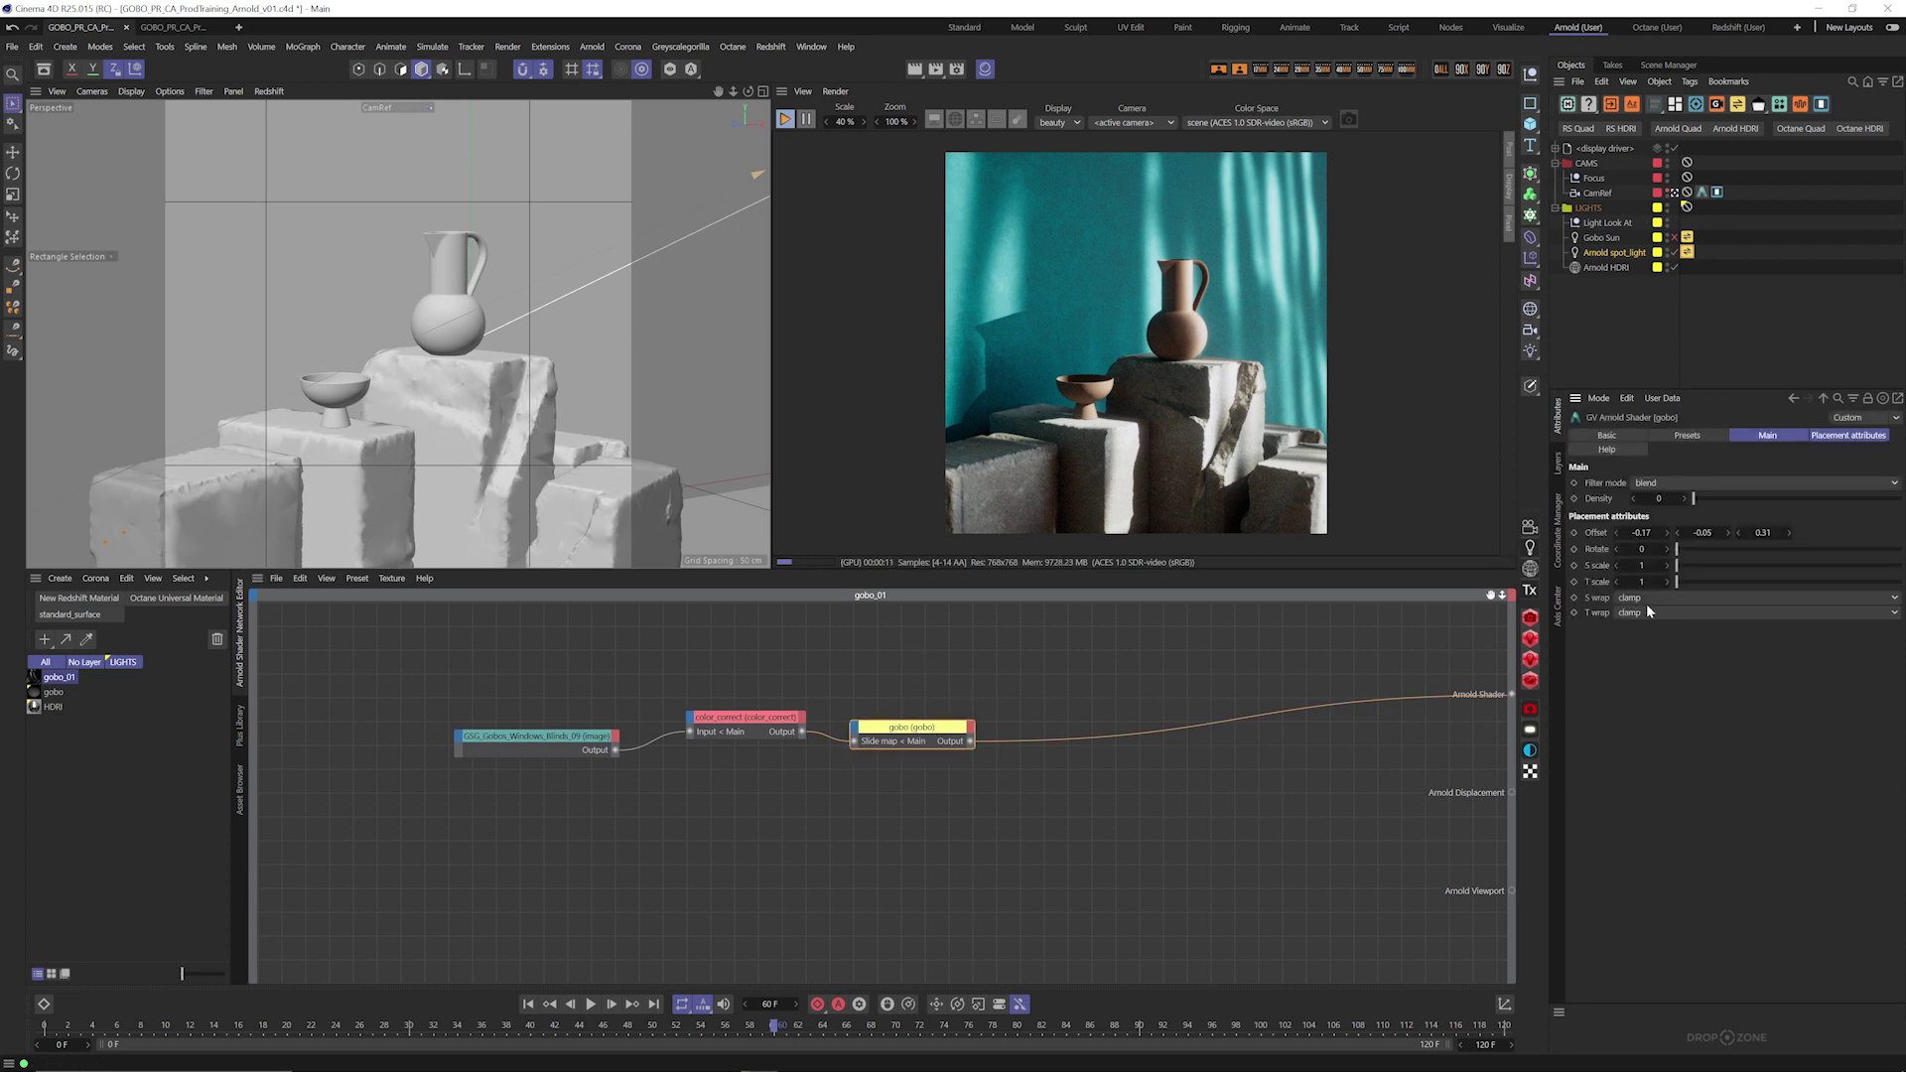
Step: Leave the CamRef camera for the default camera and frame the whole set from outside
{"action": "left_click", "coordinate": [1675, 195]}
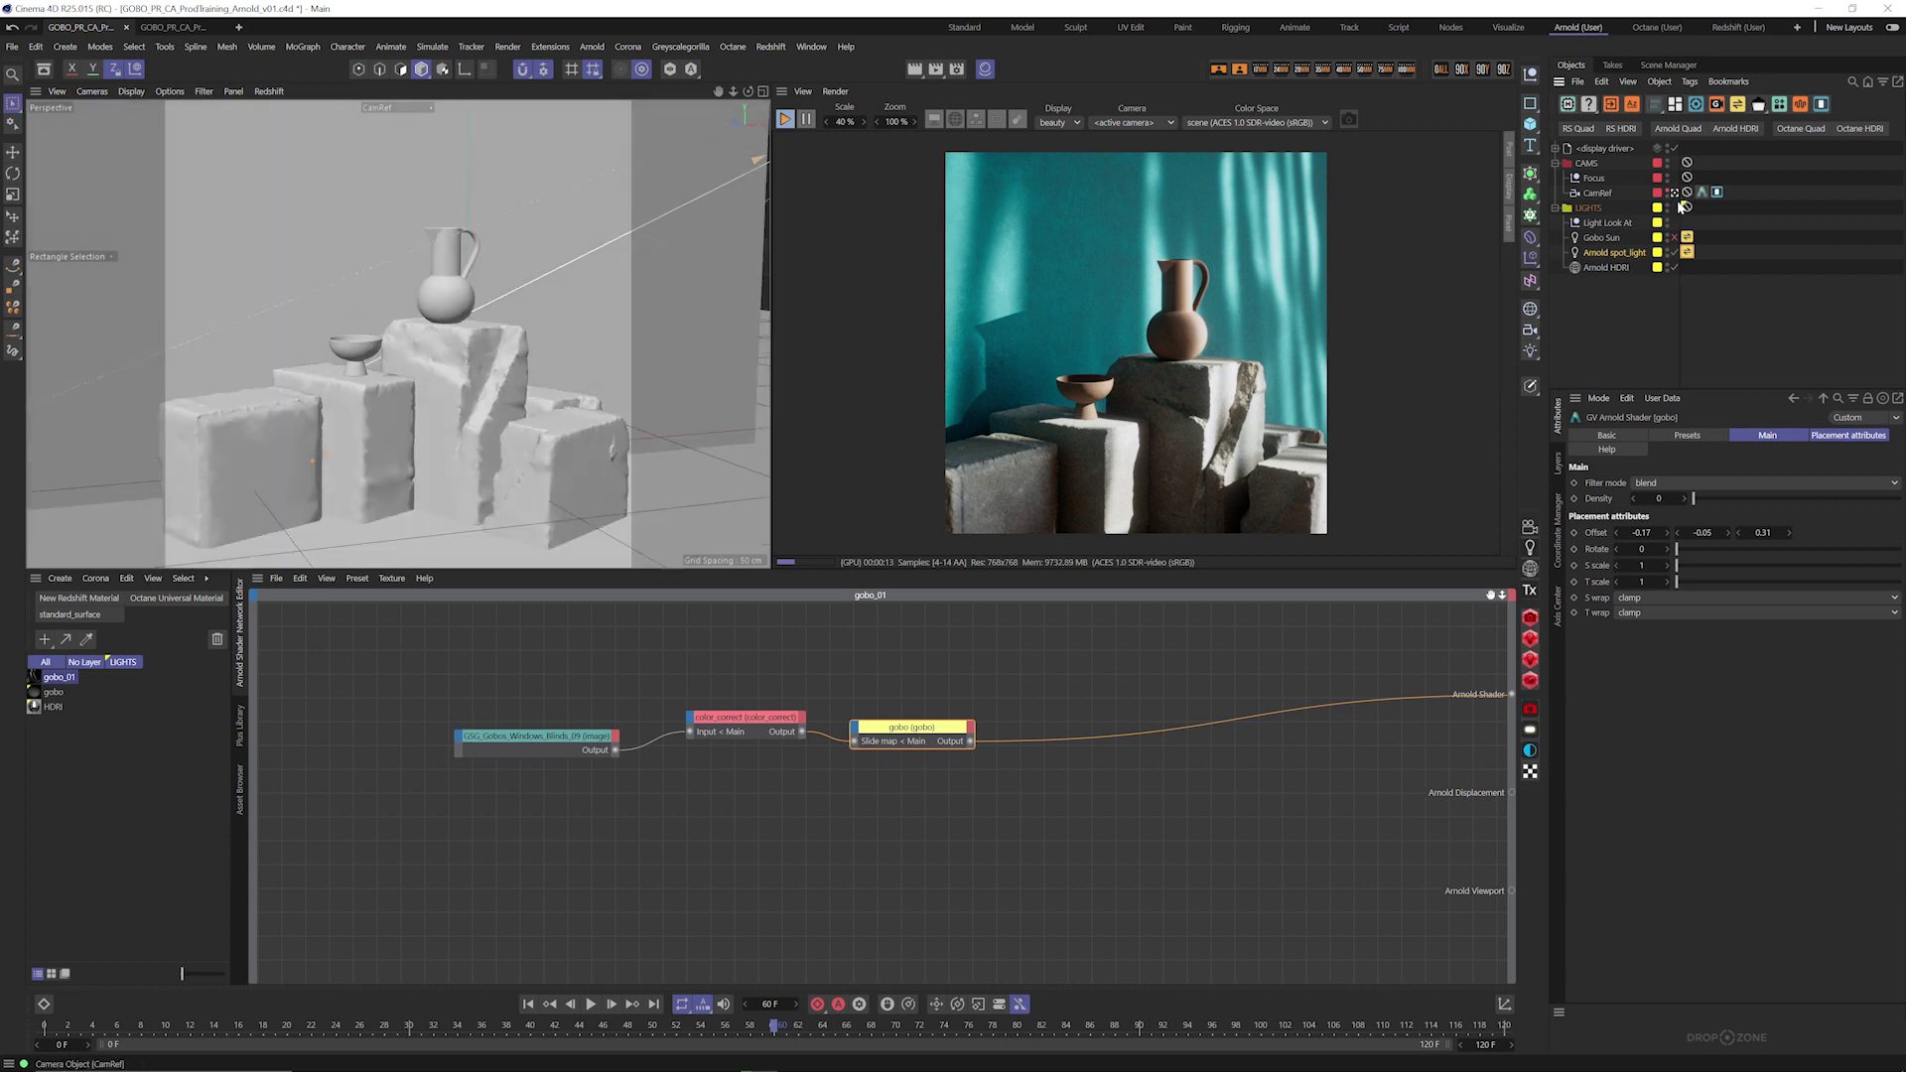
{"action": "left_click", "coordinate": [1678, 195]}
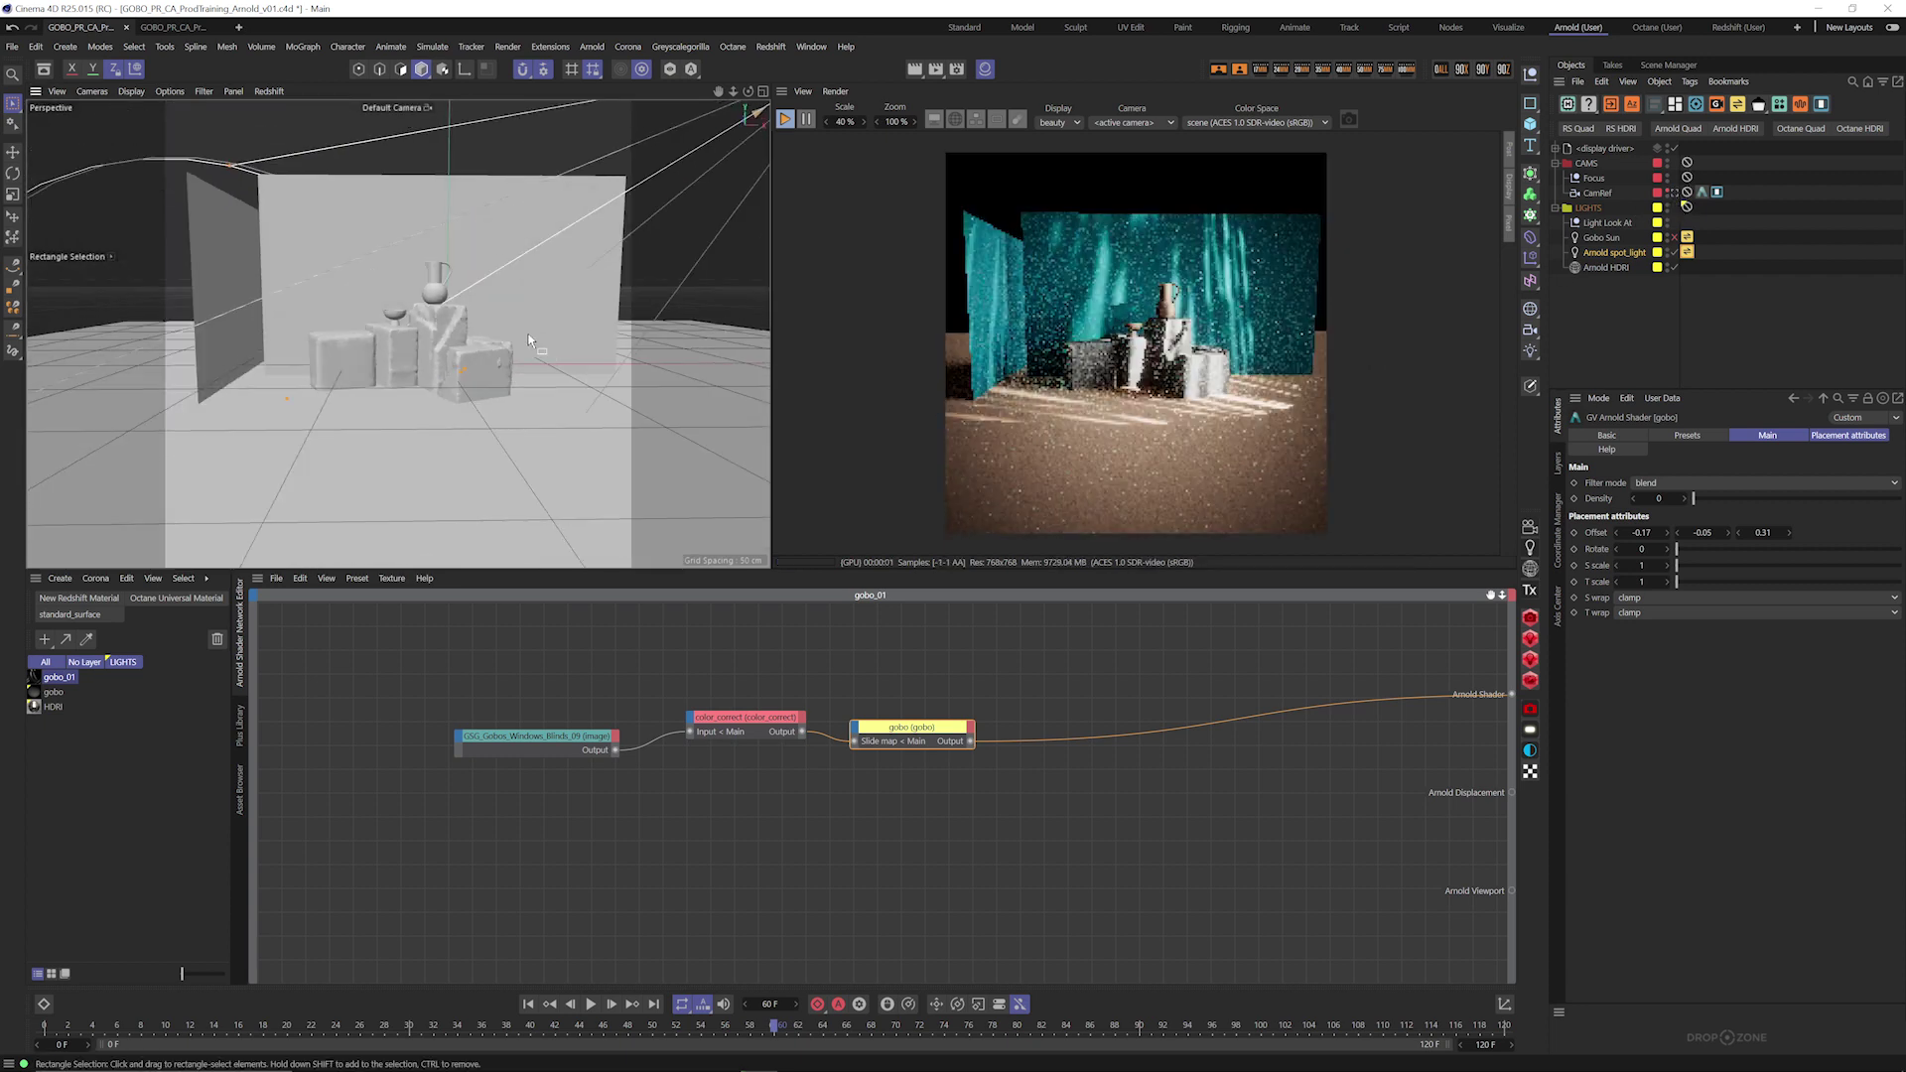
{"action": "left_click_drag", "start_coordinate": [529, 340], "coordinate": [504, 351], "text": "alt"}
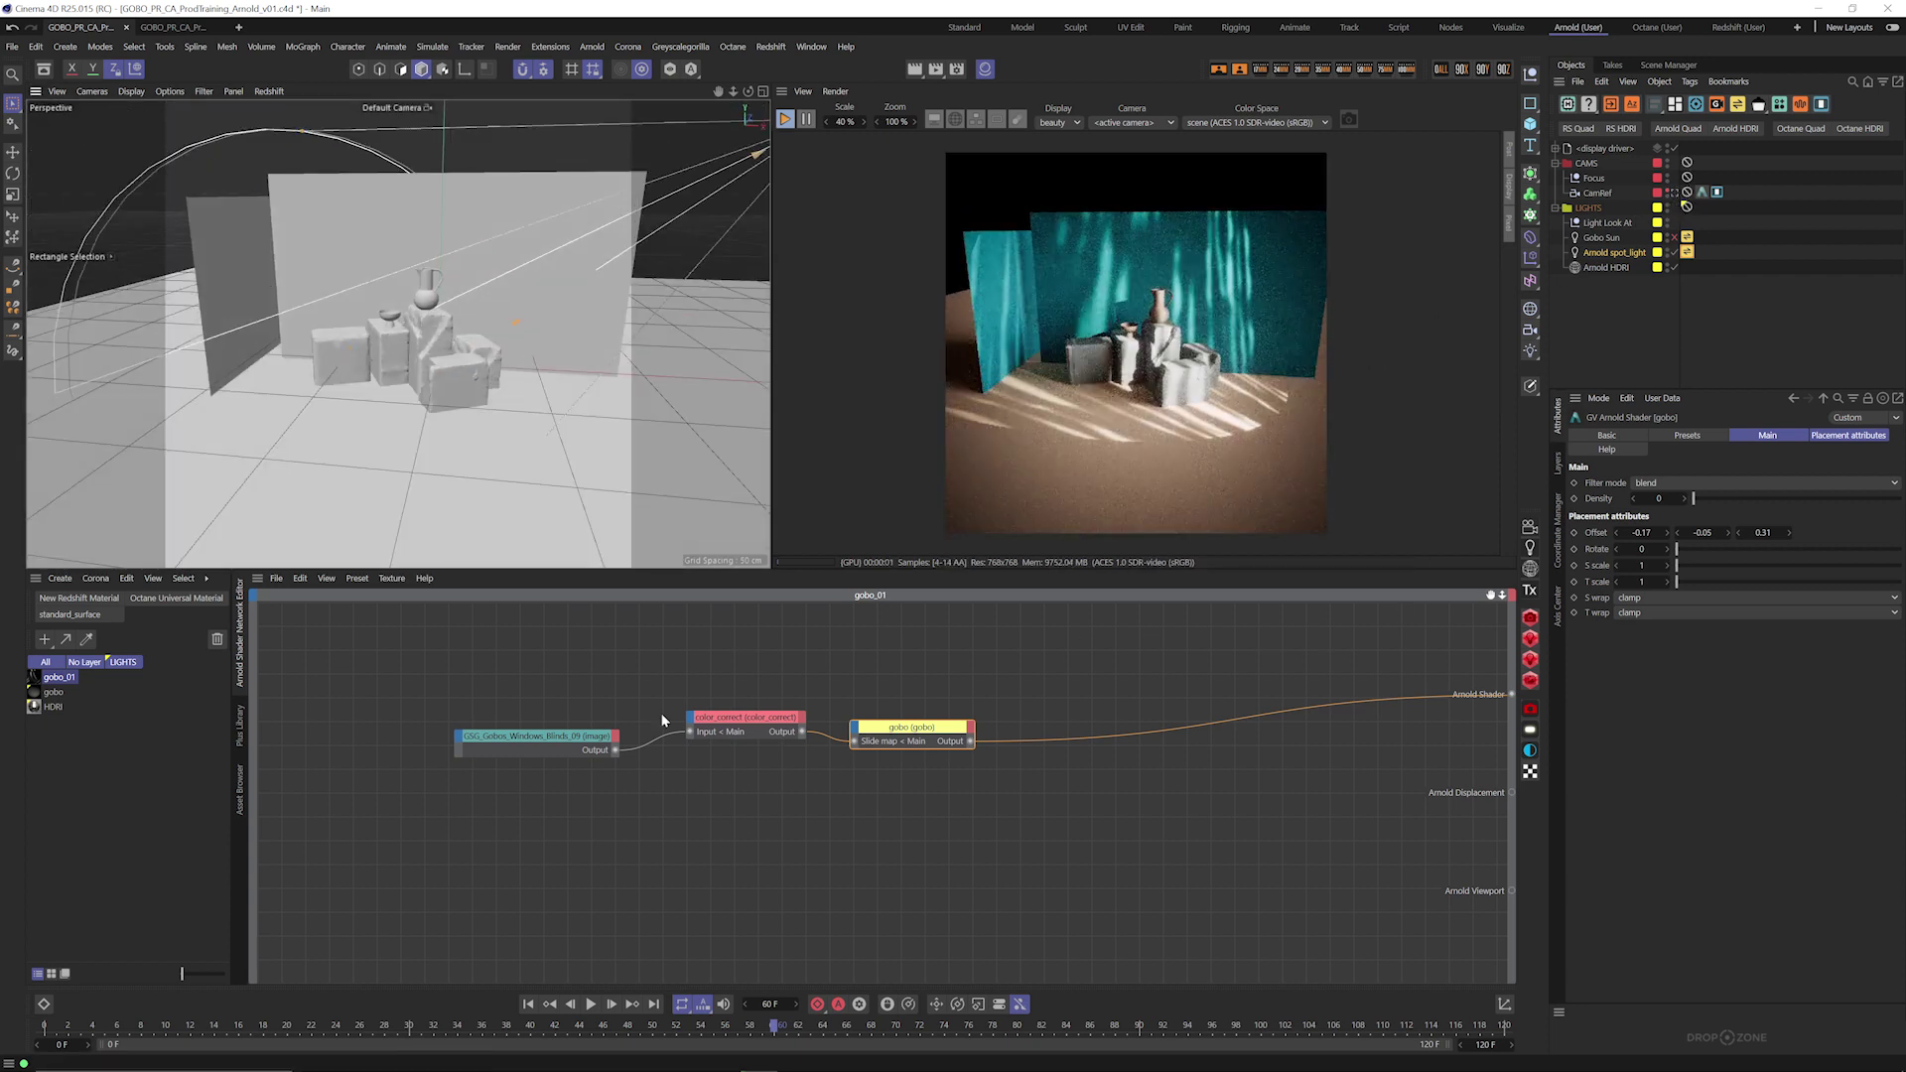
Step: Swap the Arnold spot_light's linked gobo for Blinds 12 from the Plus Library
{"action": "left_click", "coordinate": [1688, 252]}
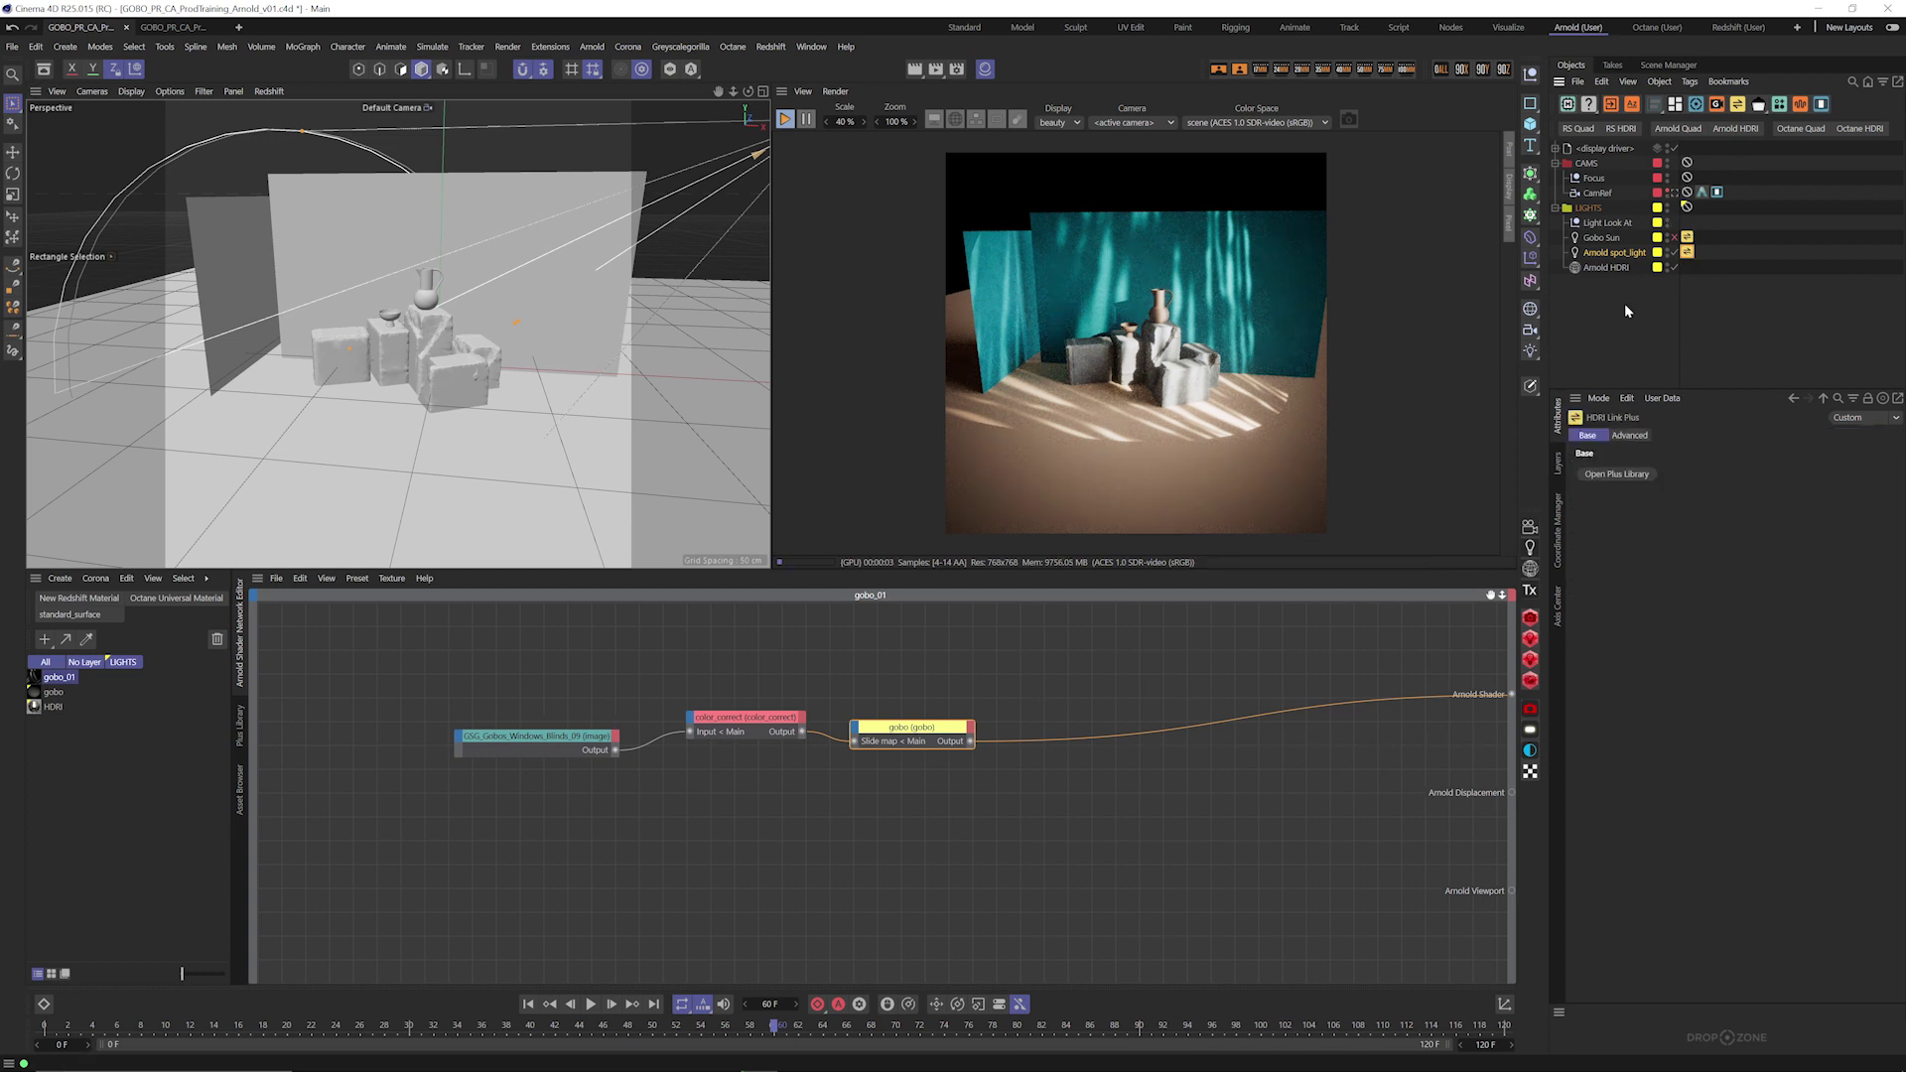
{"action": "left_click", "coordinate": [241, 729]}
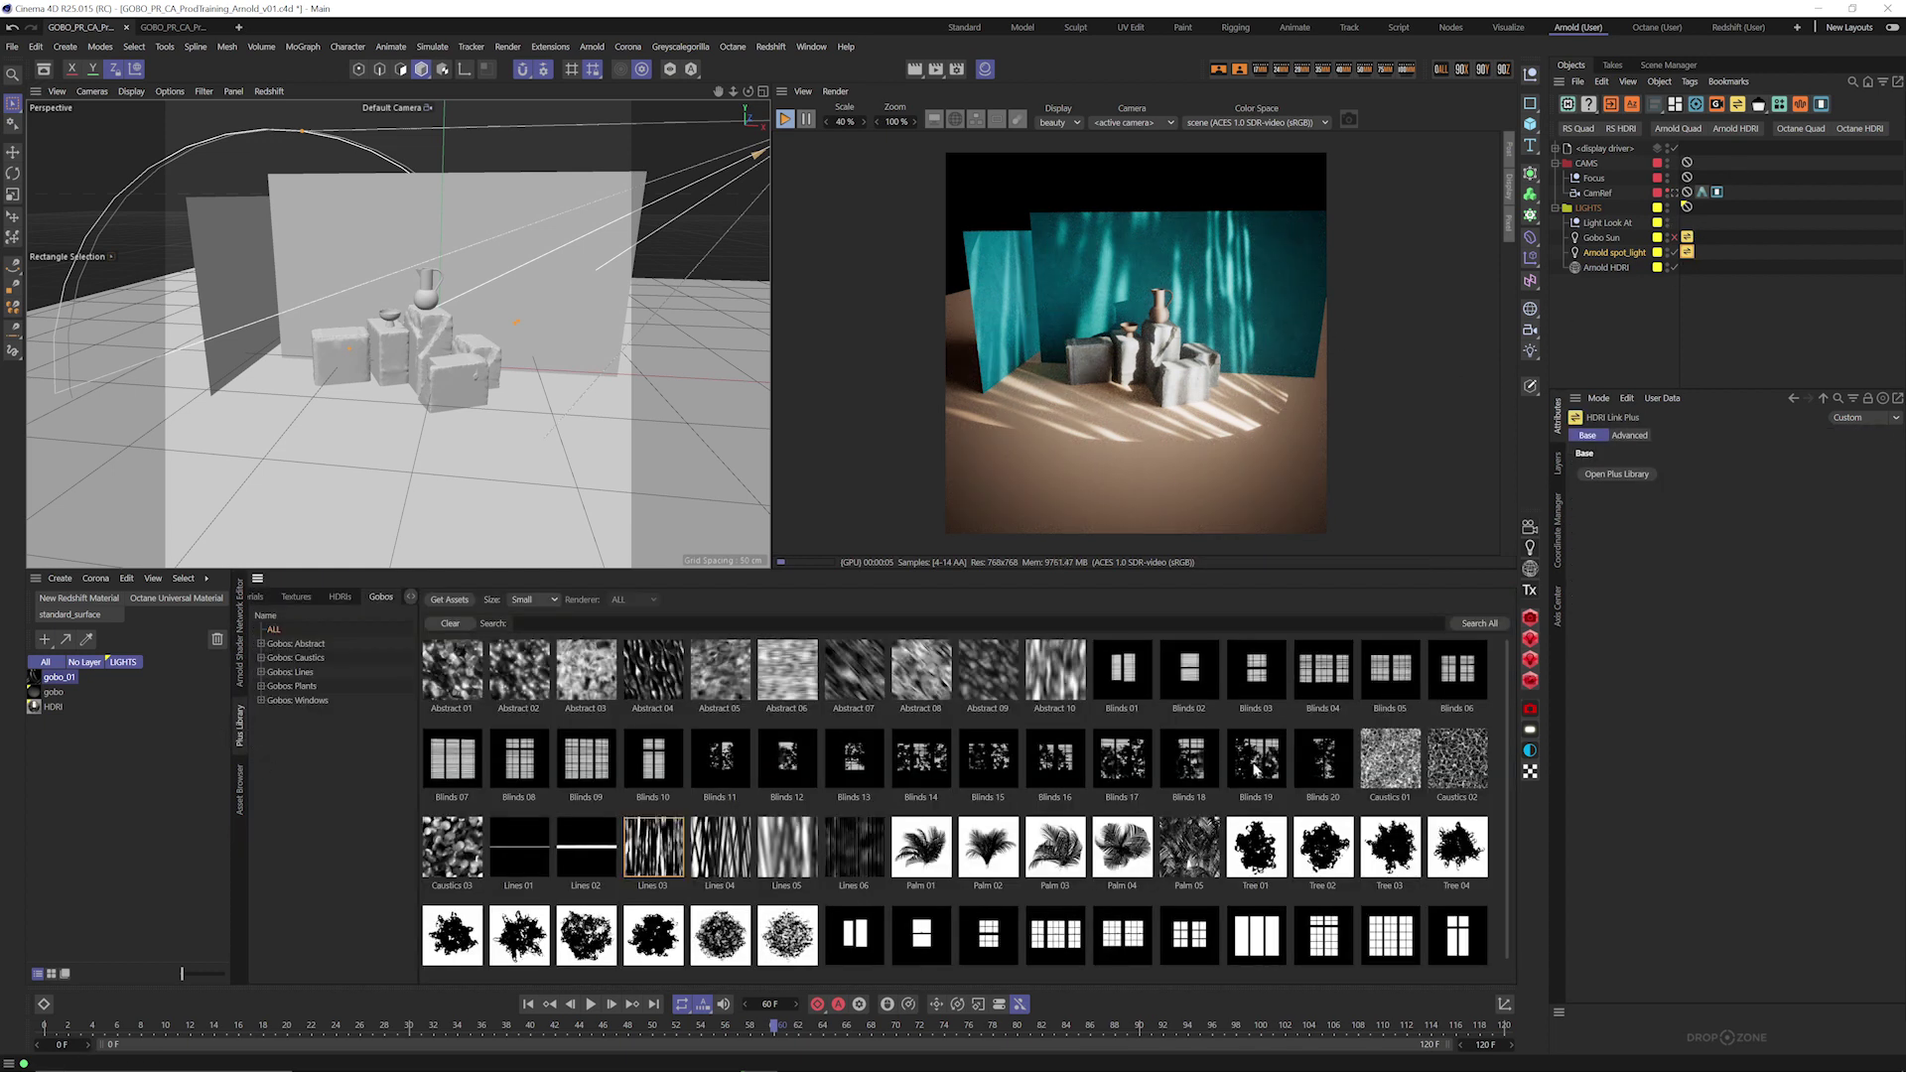
{"action": "left_click", "coordinate": [791, 759]}
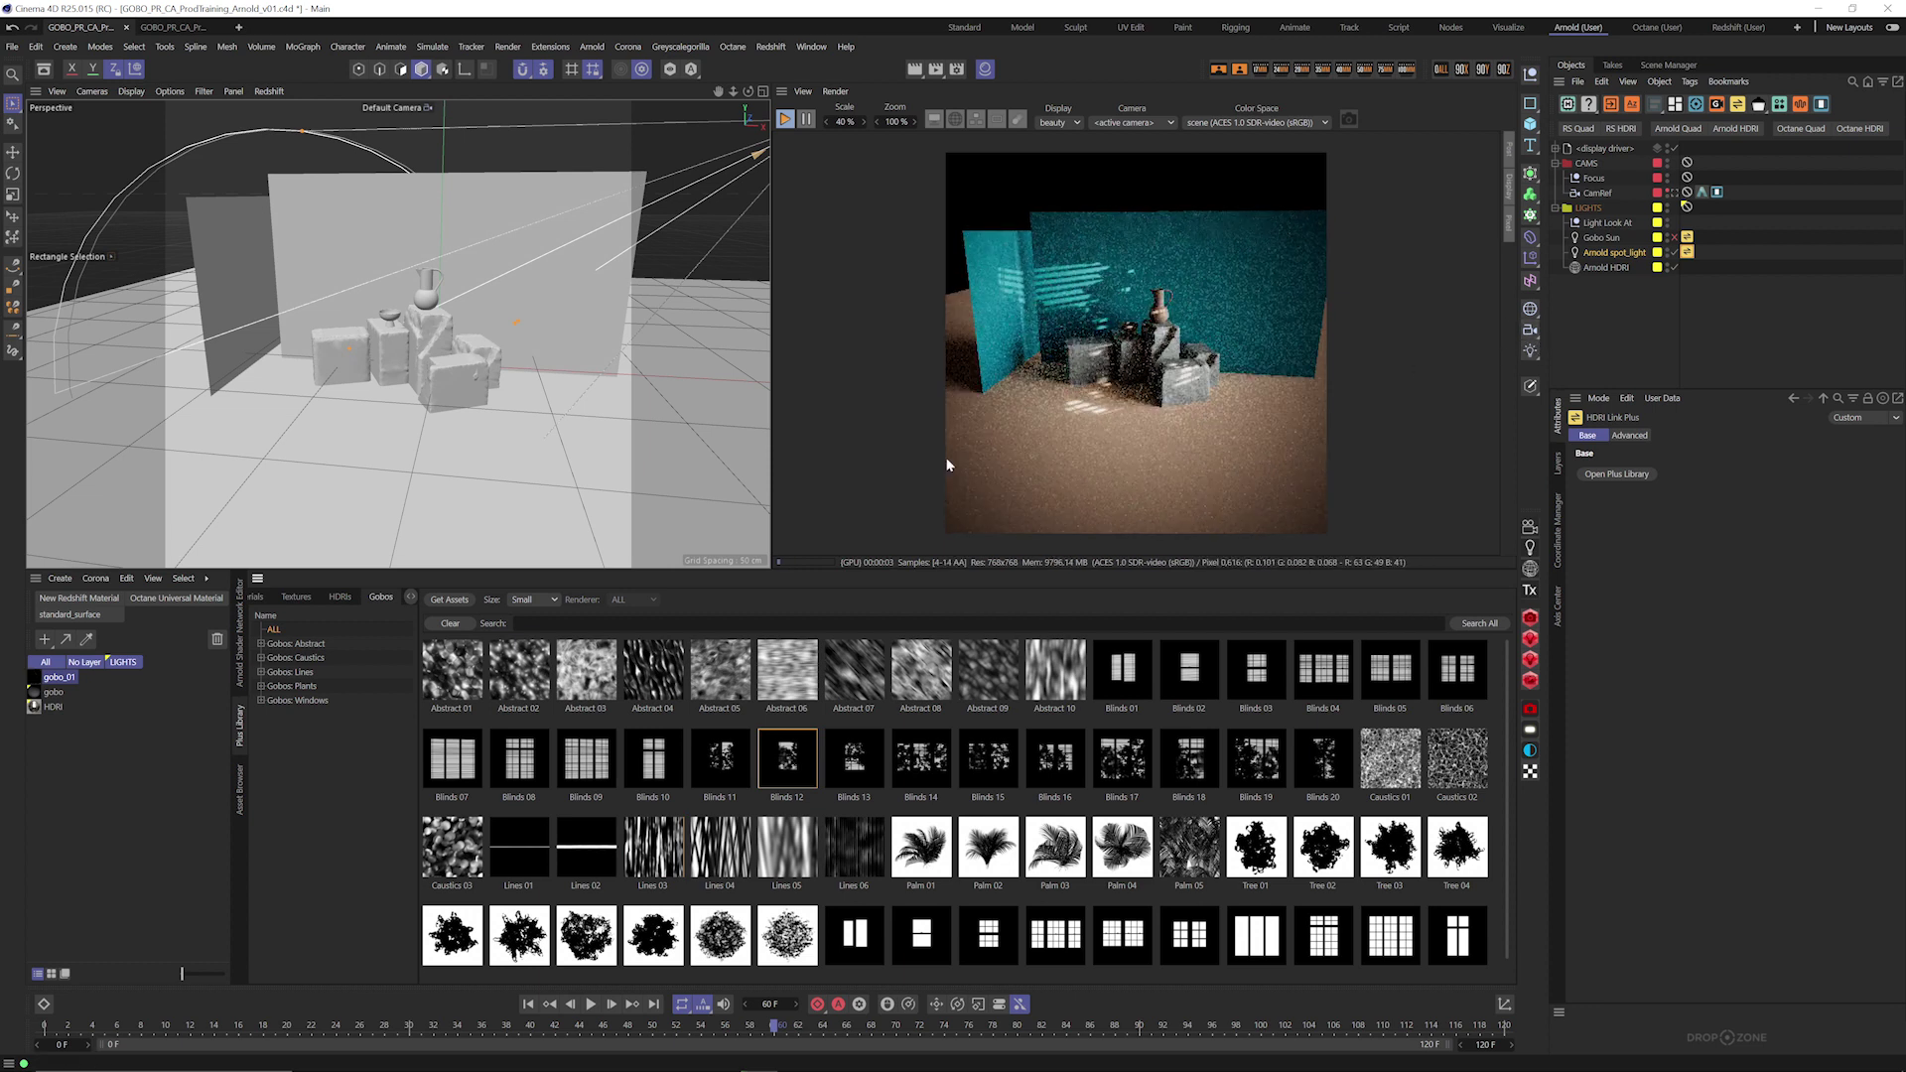
Step: Set both the S wrap and T wrap of the gobo node to black
{"action": "left_click", "coordinate": [239, 639]}
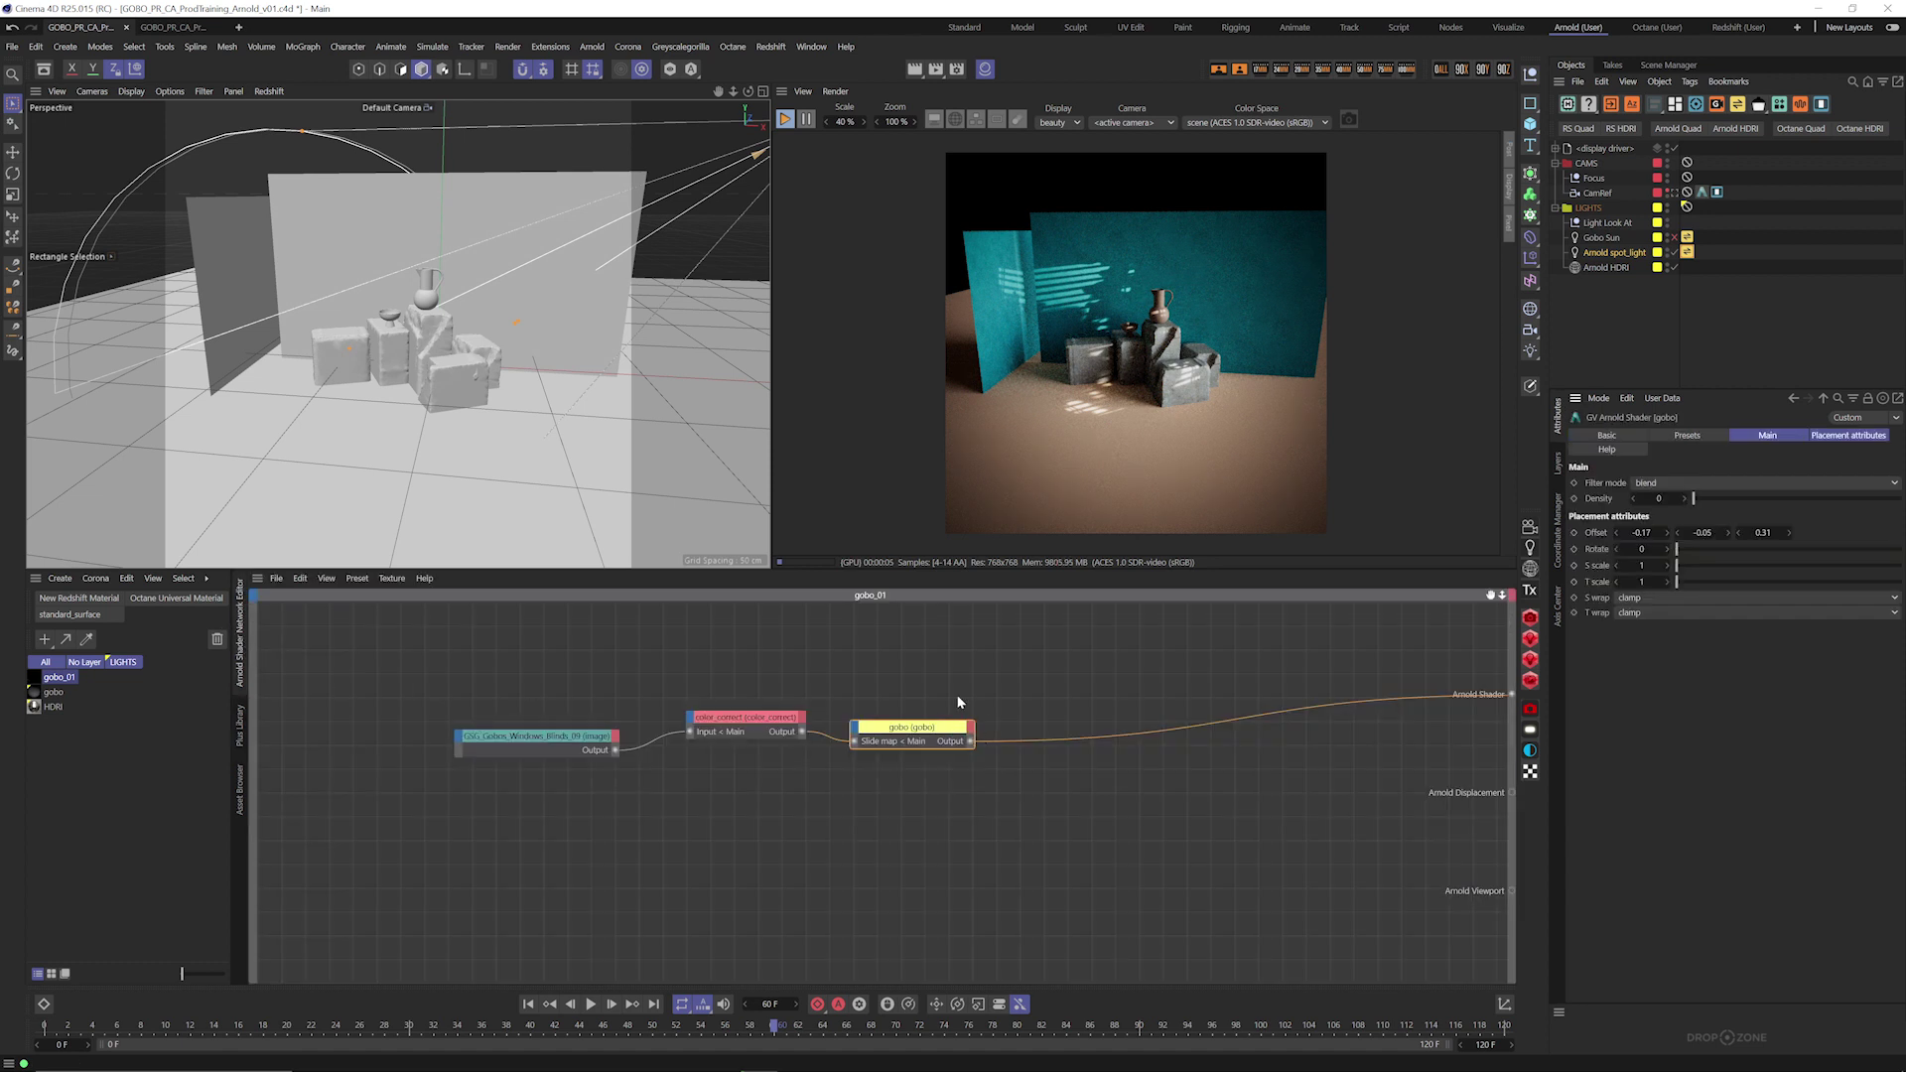
{"action": "left_click", "coordinate": [1627, 597]}
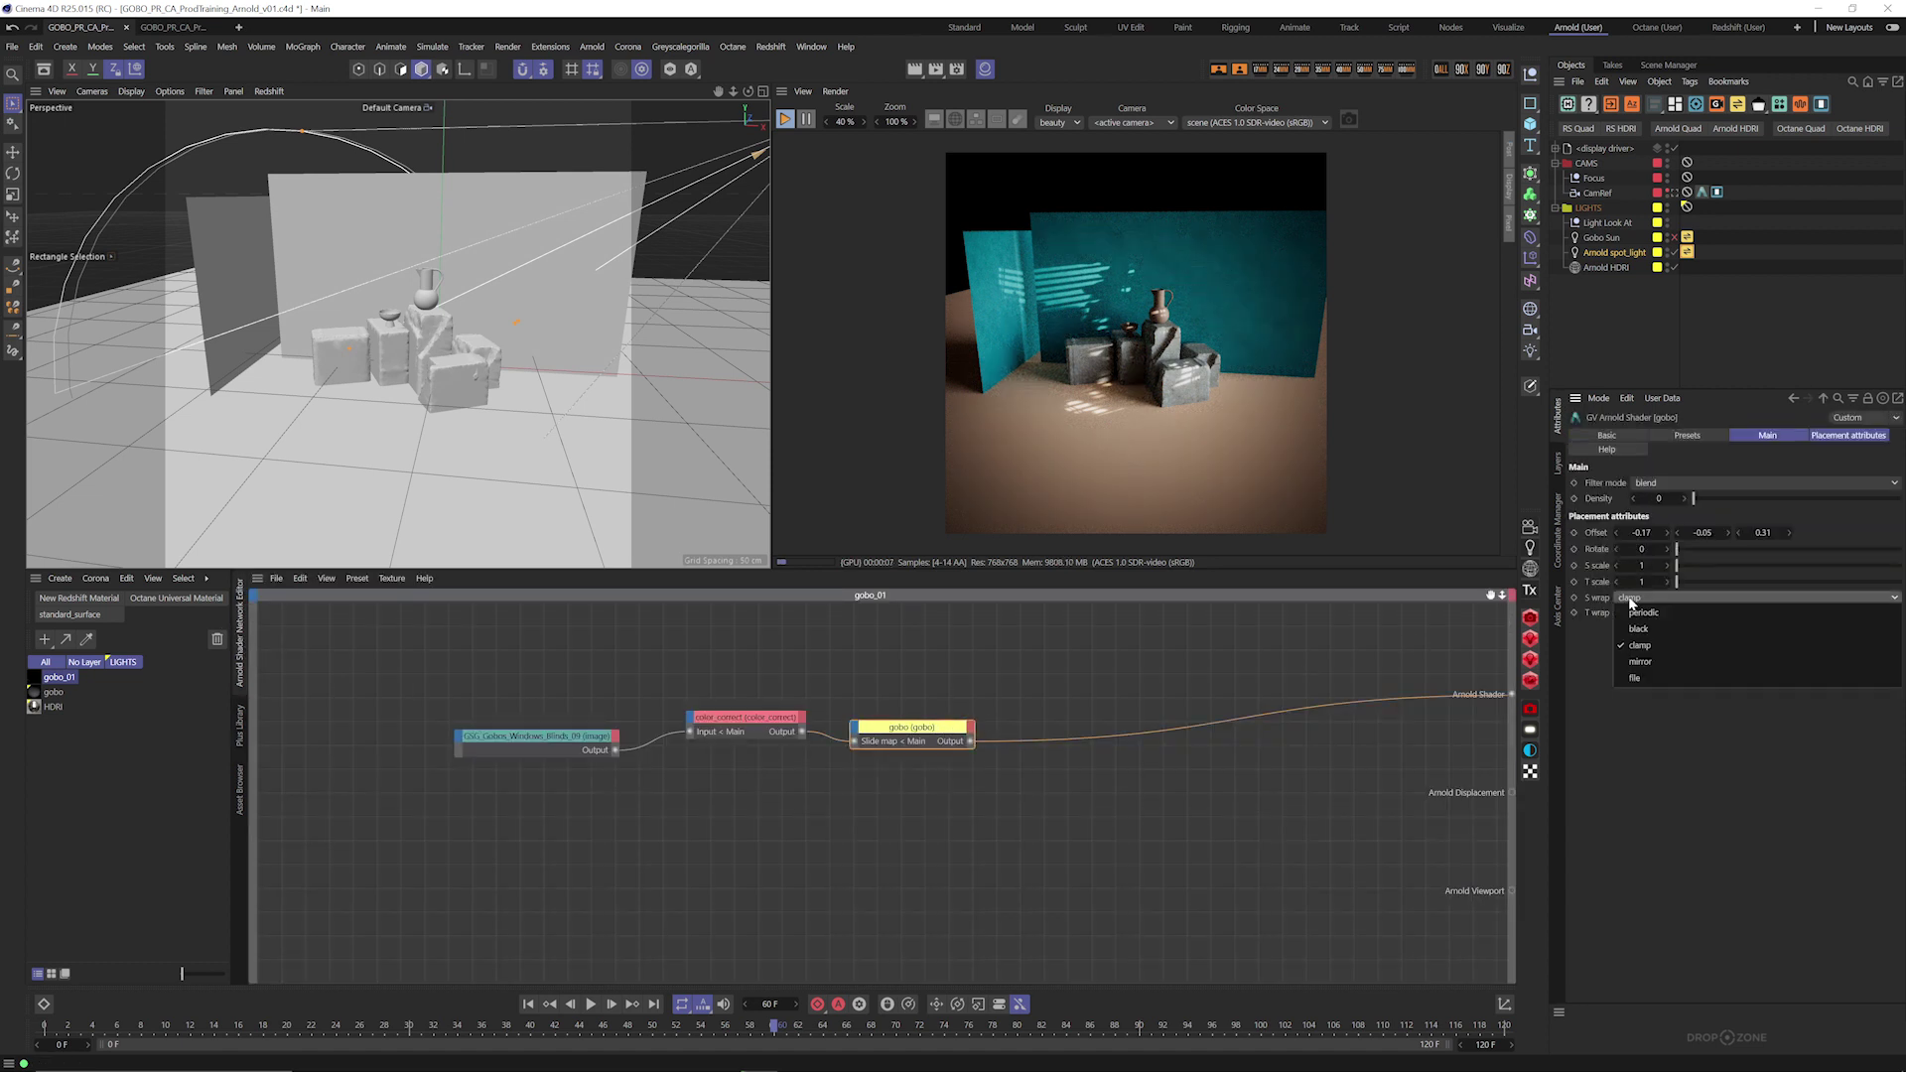
{"action": "left_click", "coordinate": [1637, 628]}
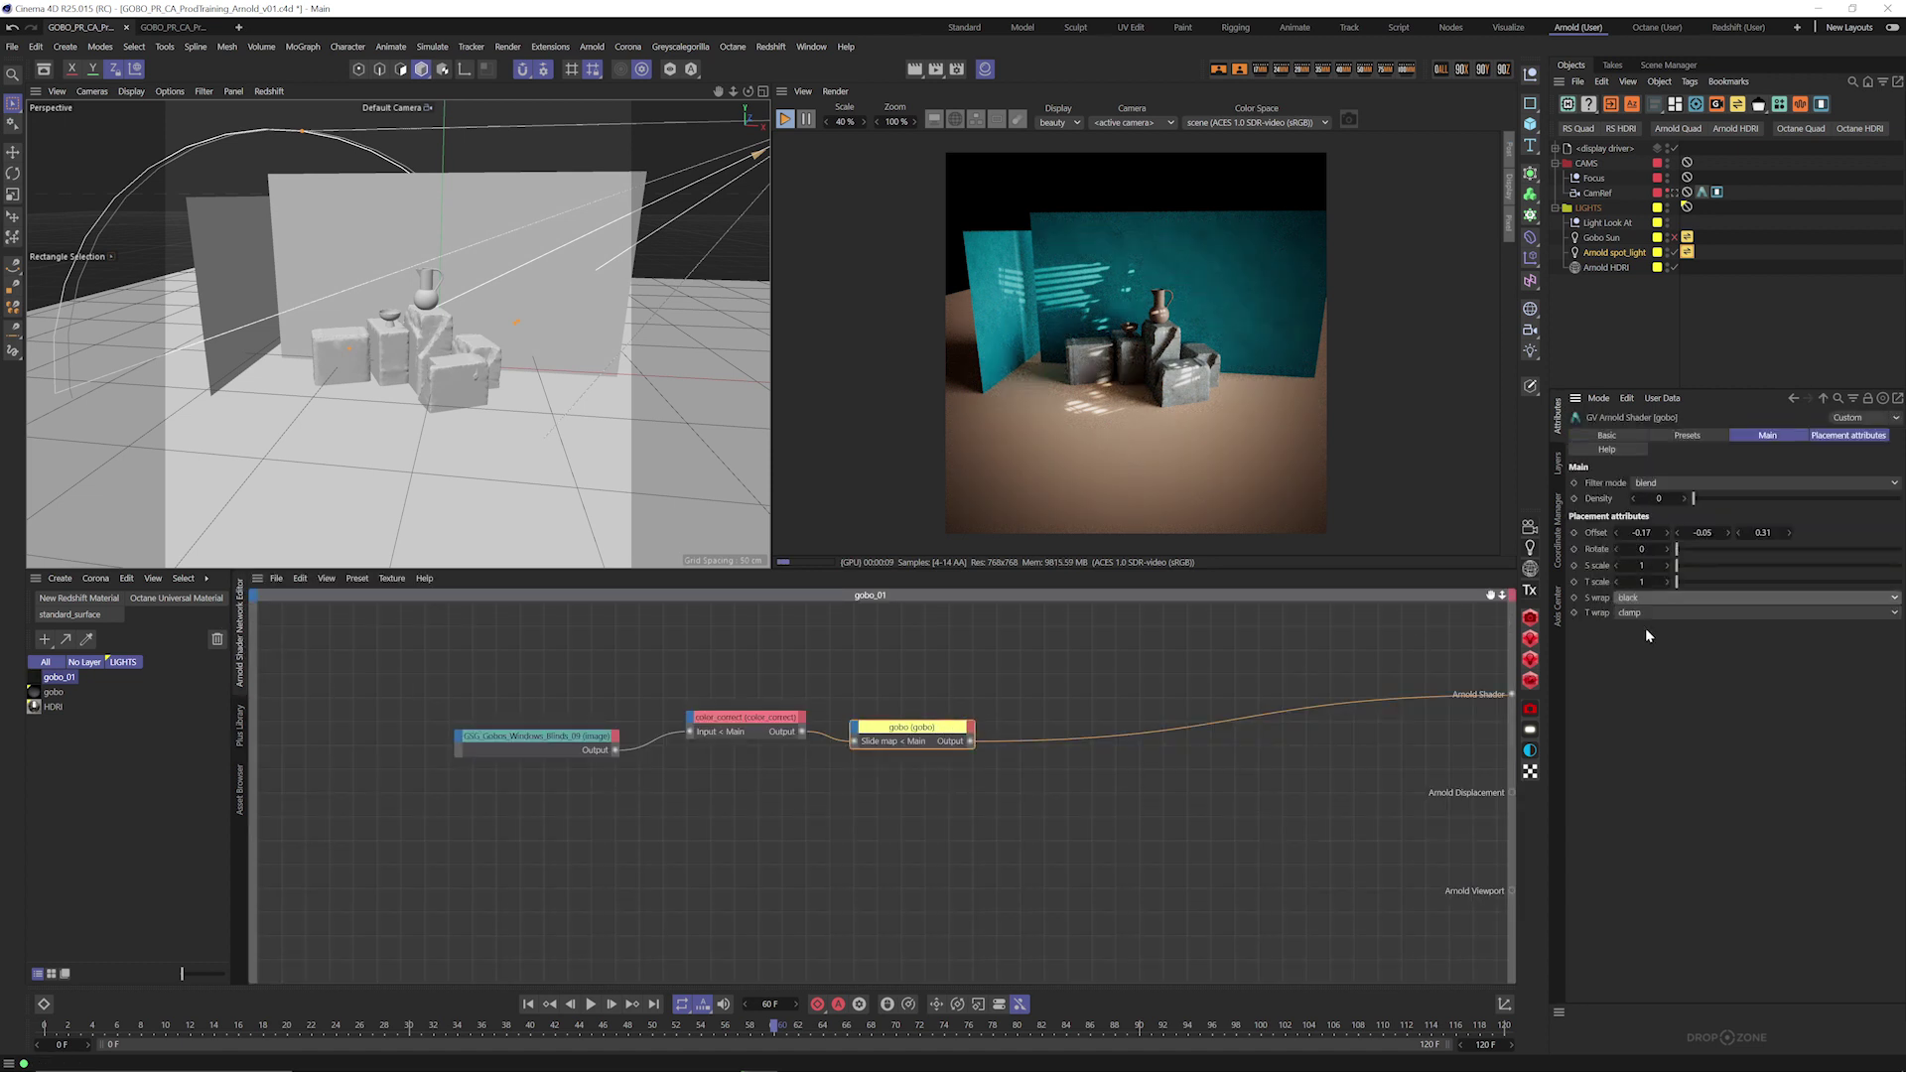
{"action": "left_click", "coordinate": [1632, 613]}
{"action": "left_click", "coordinate": [1639, 644]}
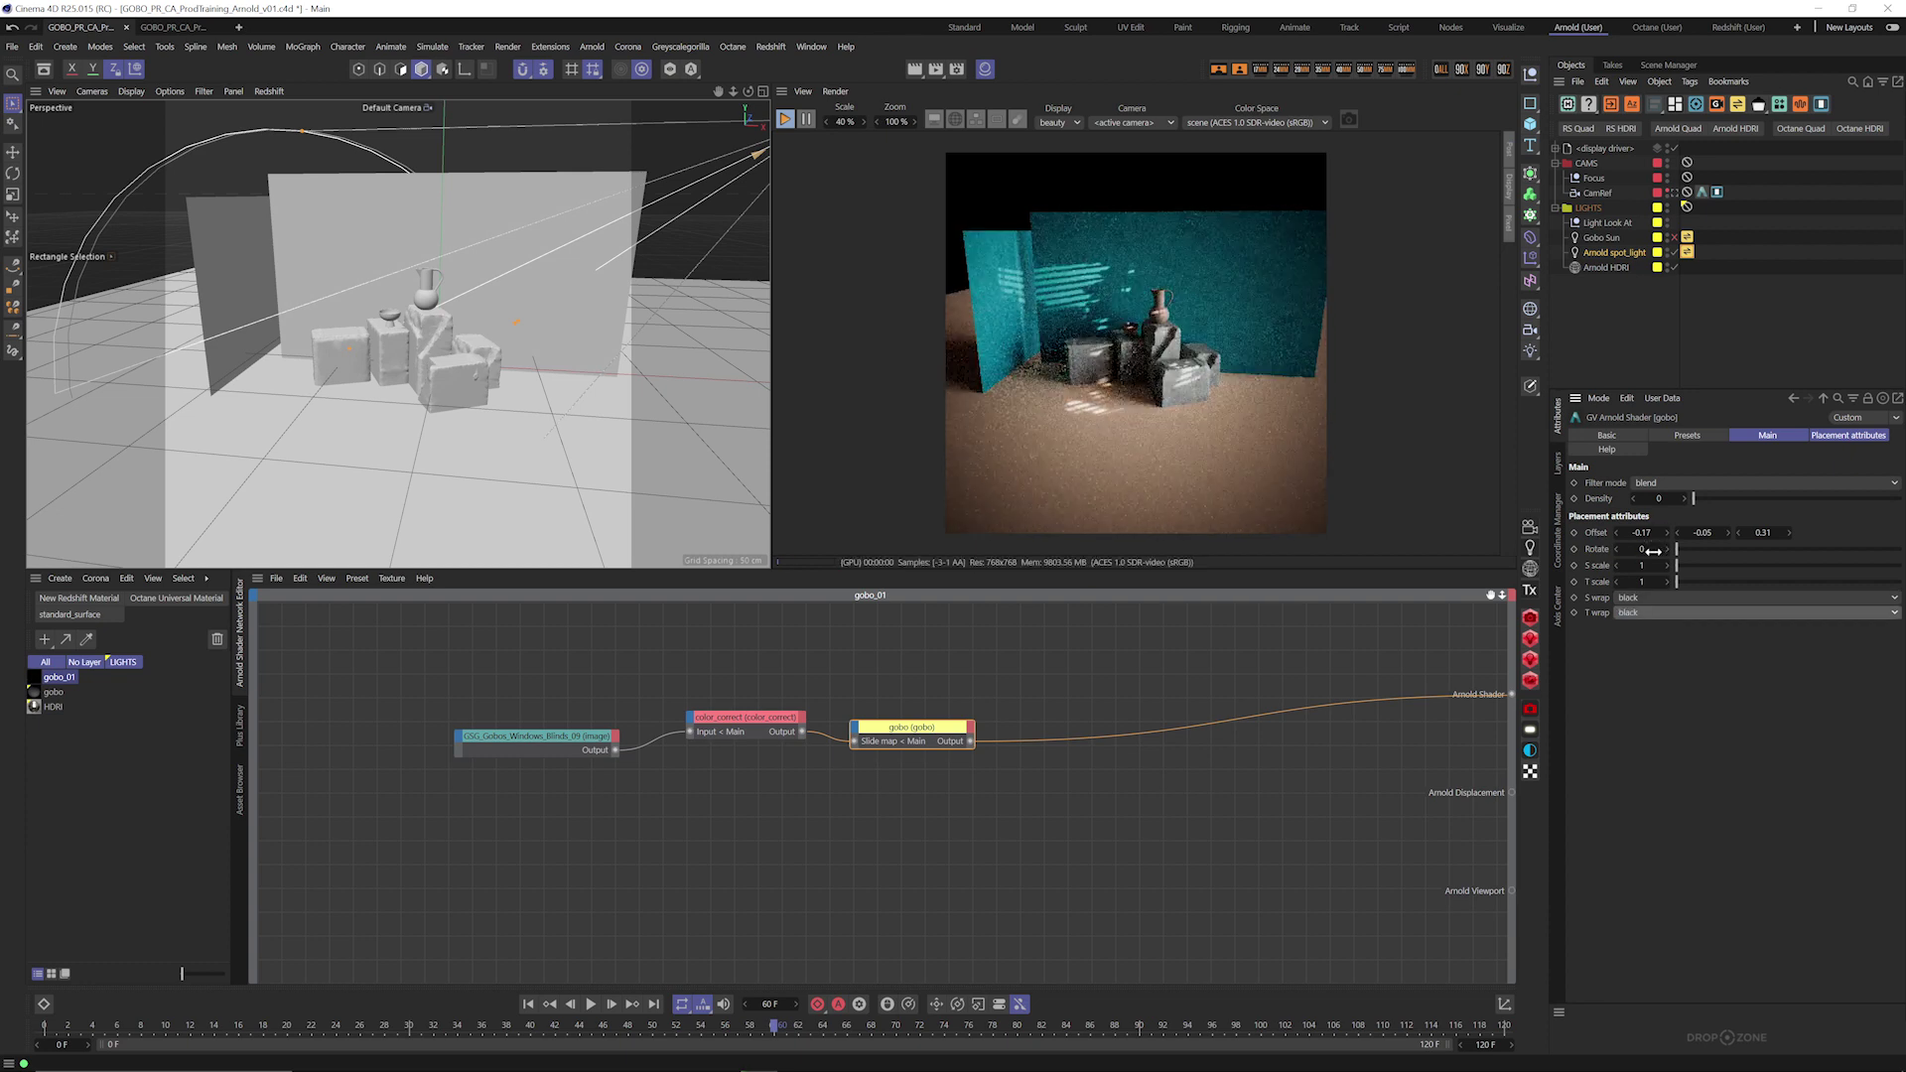
Step: Set the gobo node's S scale and T scale to 0.5
{"action": "left_click", "coordinate": [1643, 566]}
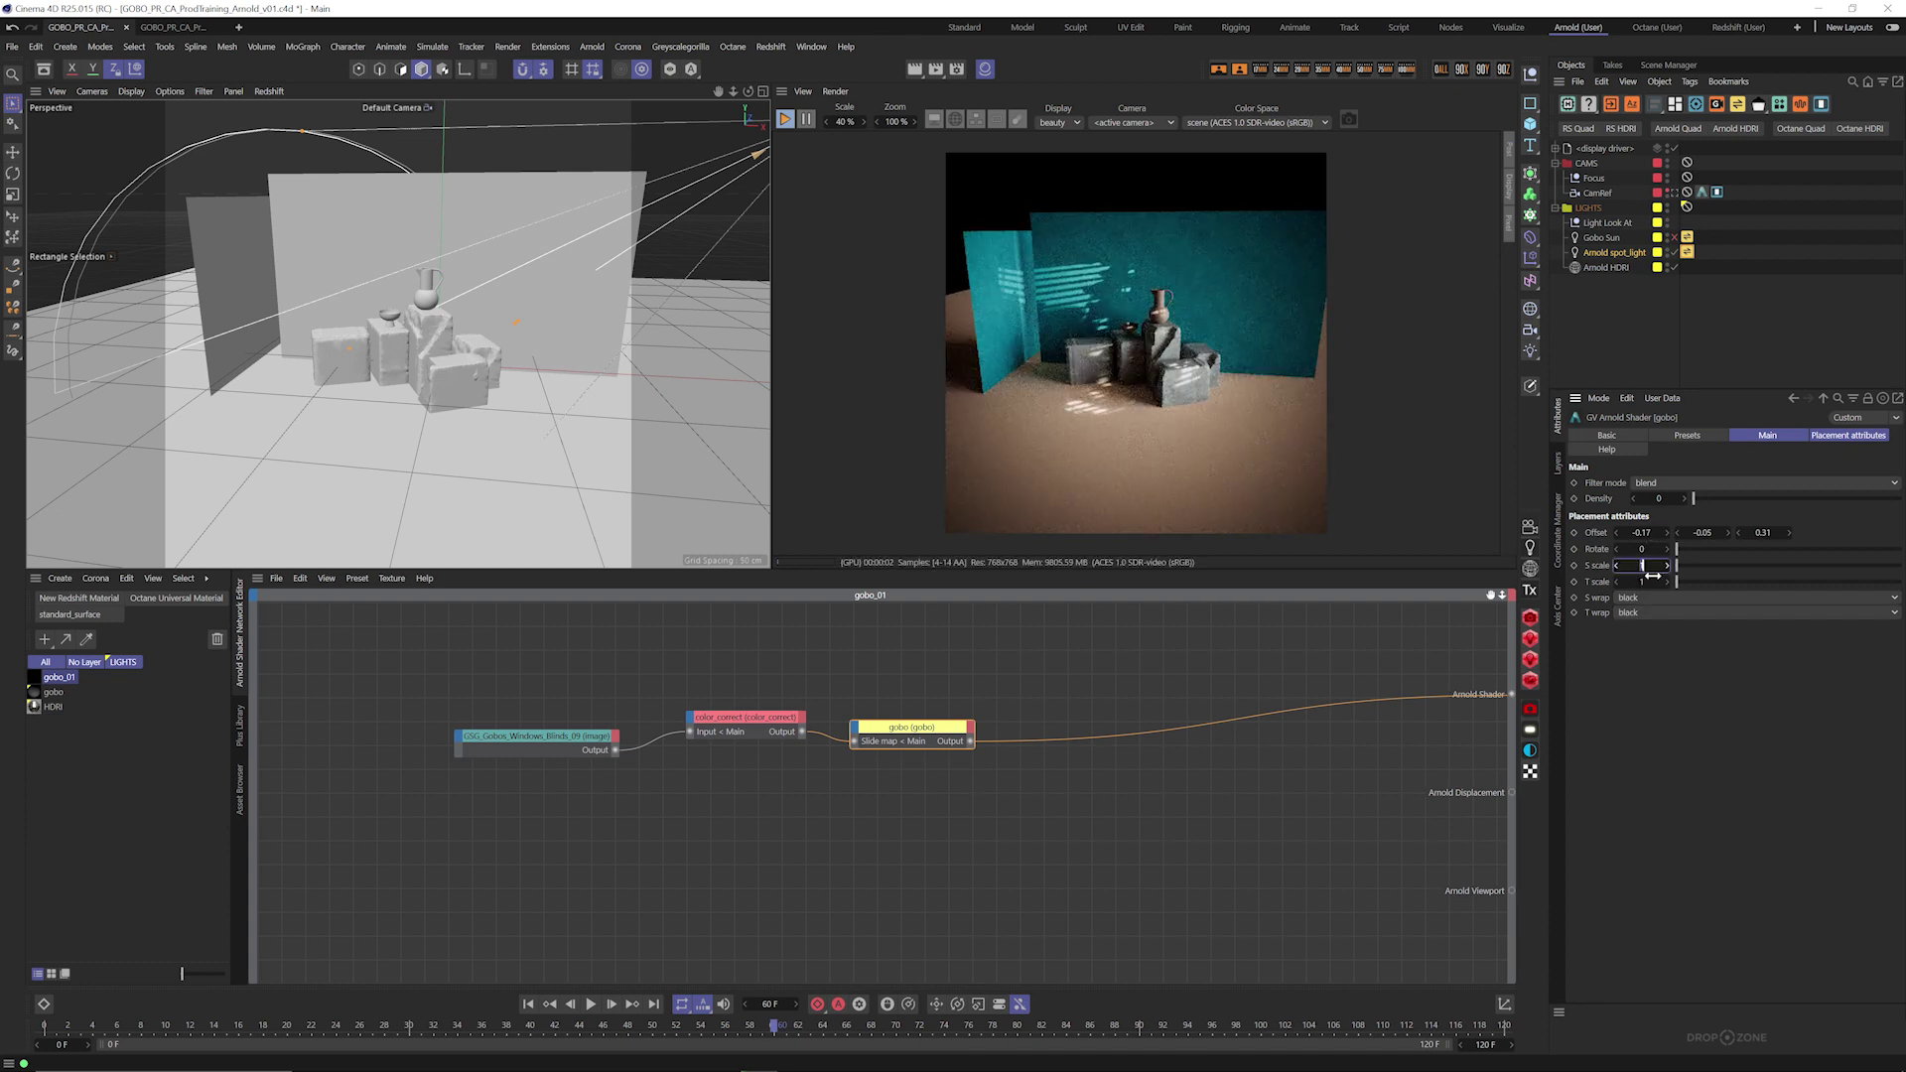
{"action": "type", "text": "0.5"}
{"action": "left_click", "coordinate": [1649, 582]}
{"action": "type", "text": "0.5"}
{"action": "key", "text": "Return"}
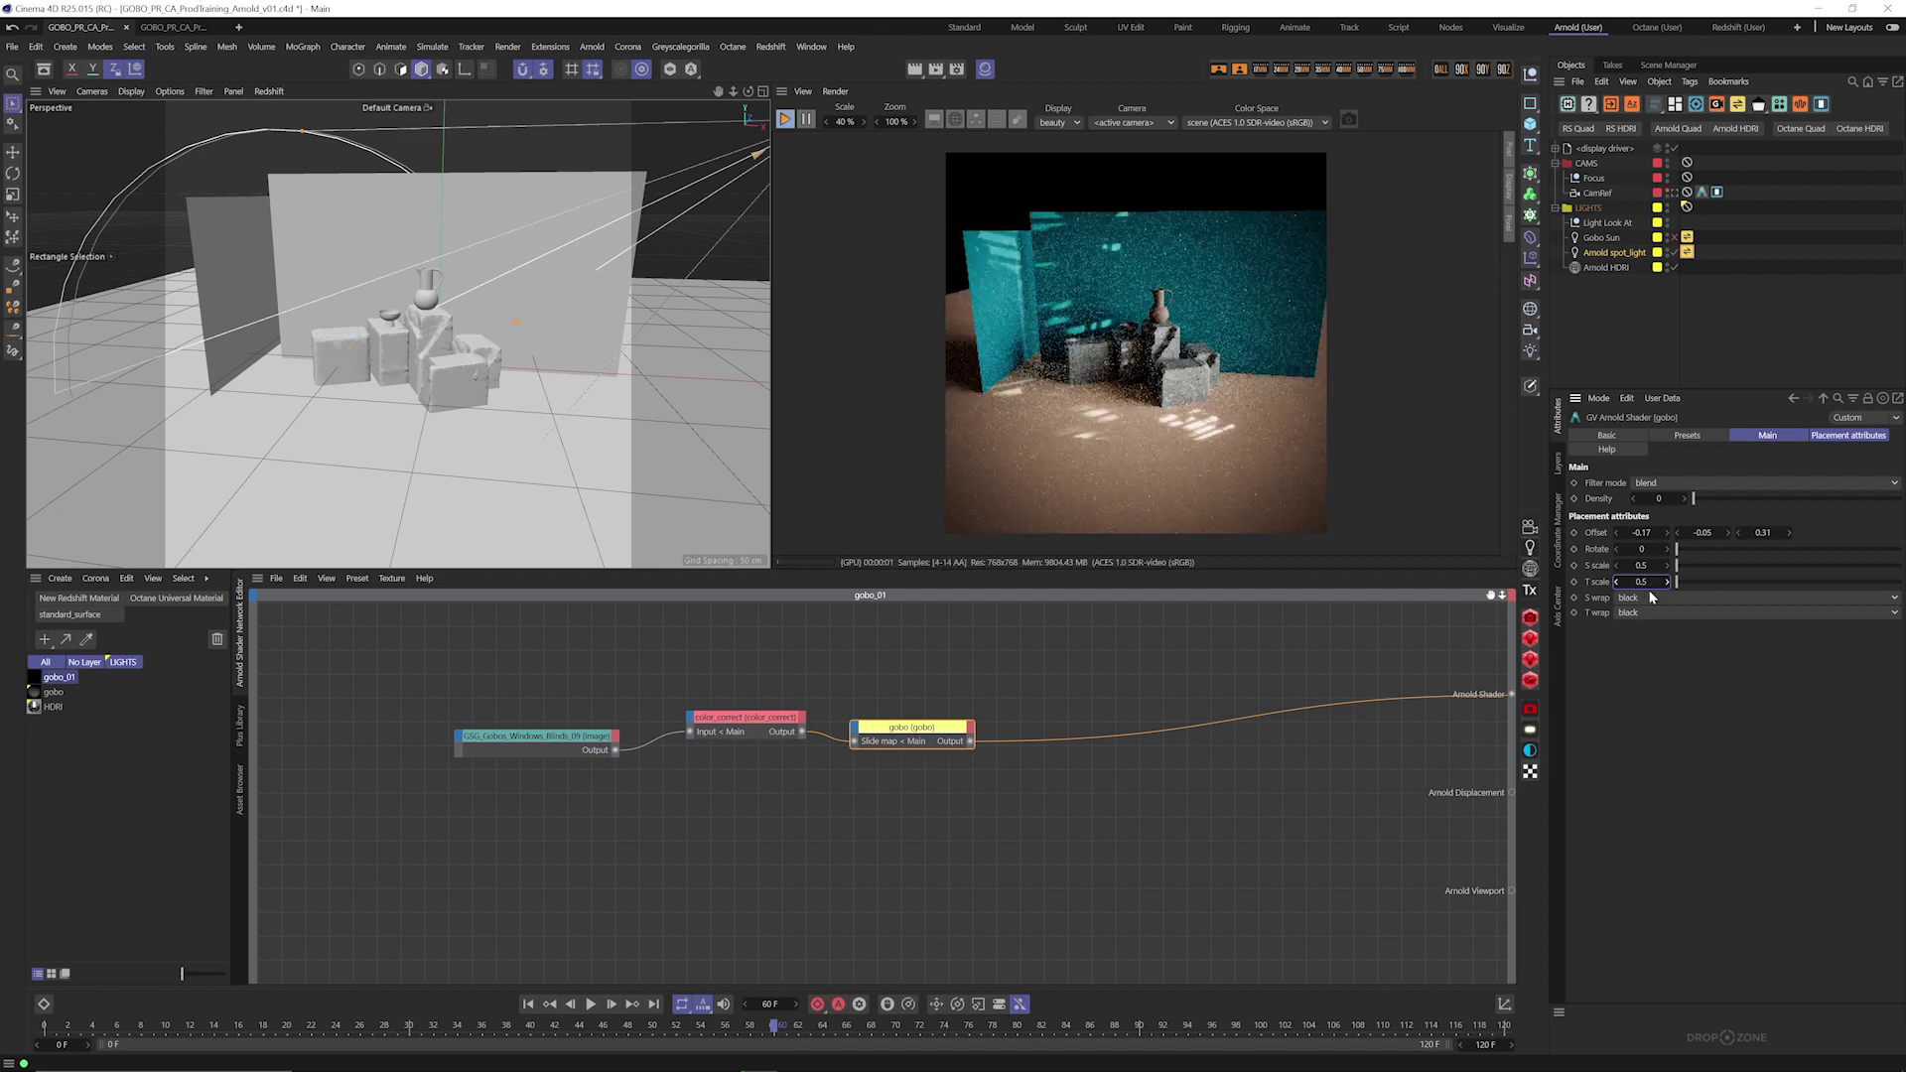
Step: Set the gobo node's S scale and T scale to 2
{"action": "left_click", "coordinate": [1643, 565]}
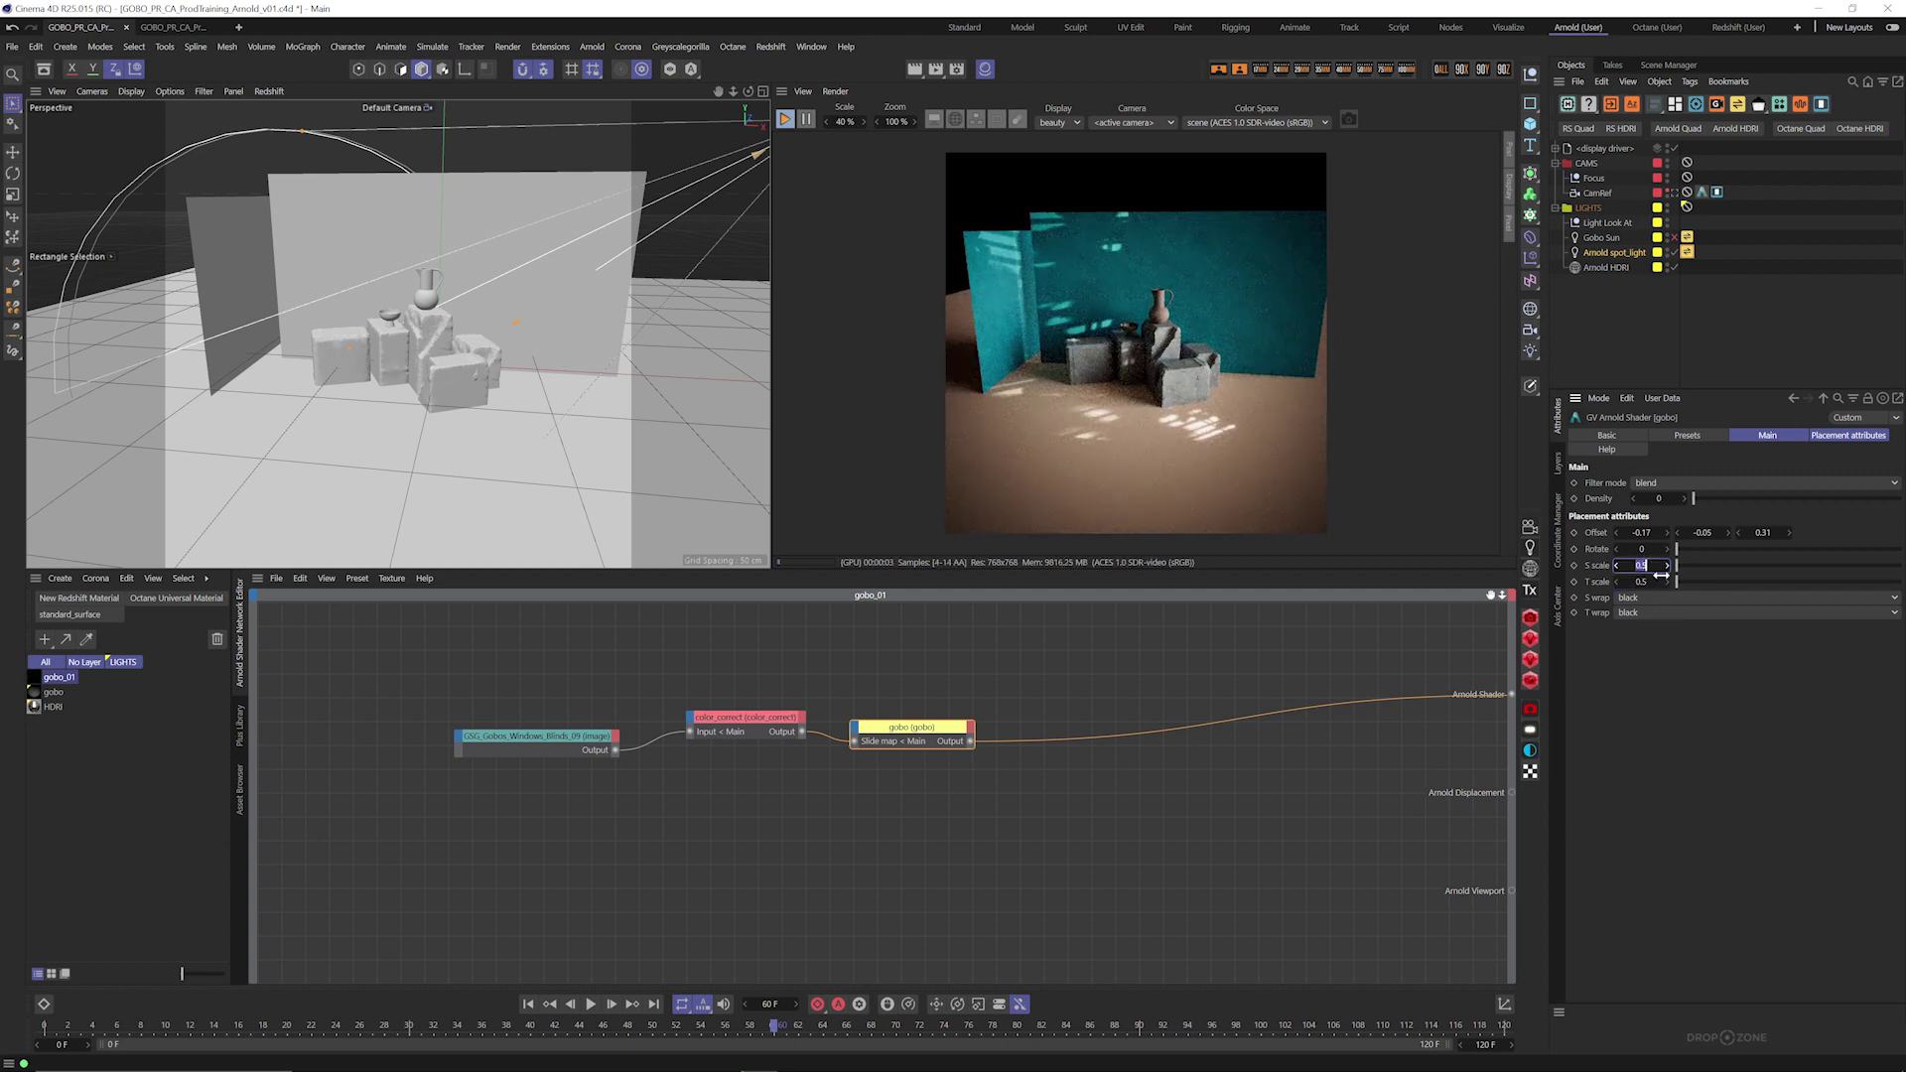
{"action": "type", "text": "2"}
{"action": "key", "text": "Tab"}
{"action": "type", "text": "2"}
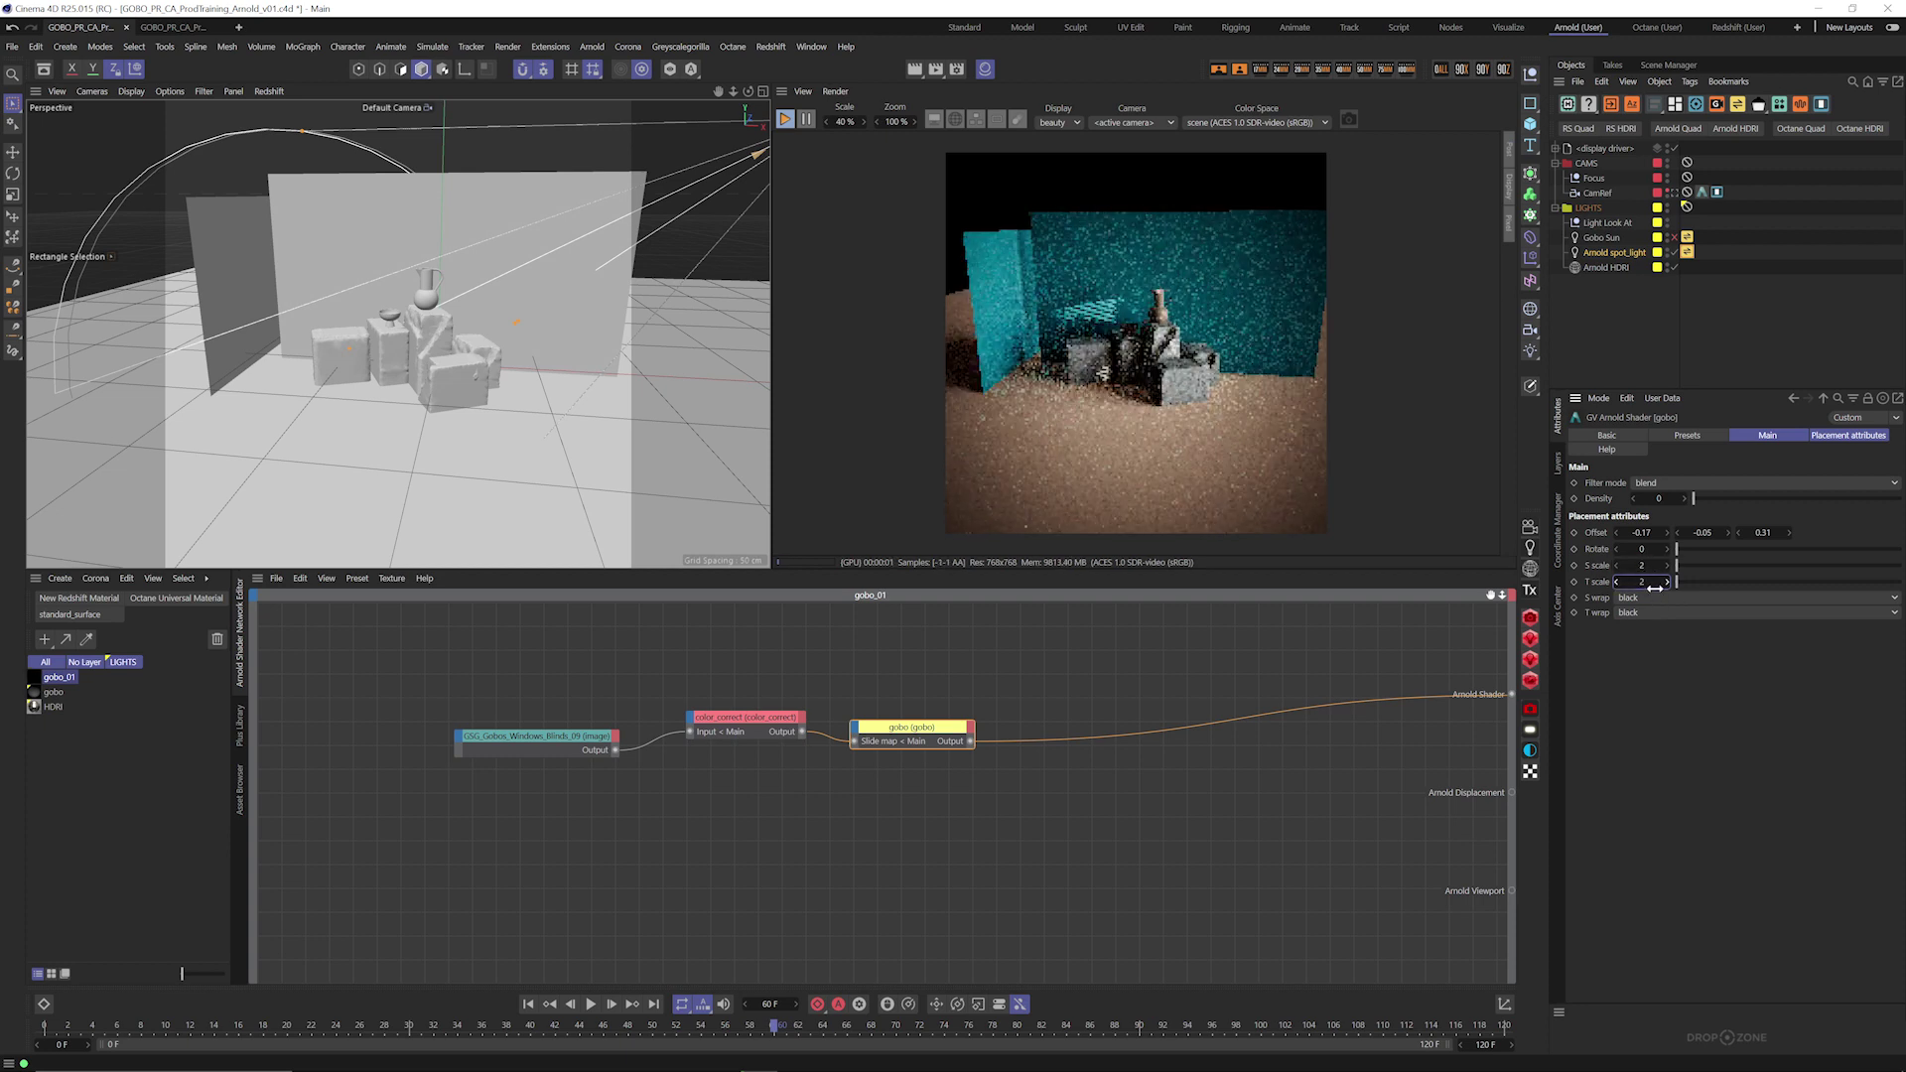
Step: Disable the Arnold HDRI light and set the gobo node's S wrap and T wrap to periodic
{"action": "left_click", "coordinate": [1674, 267]}
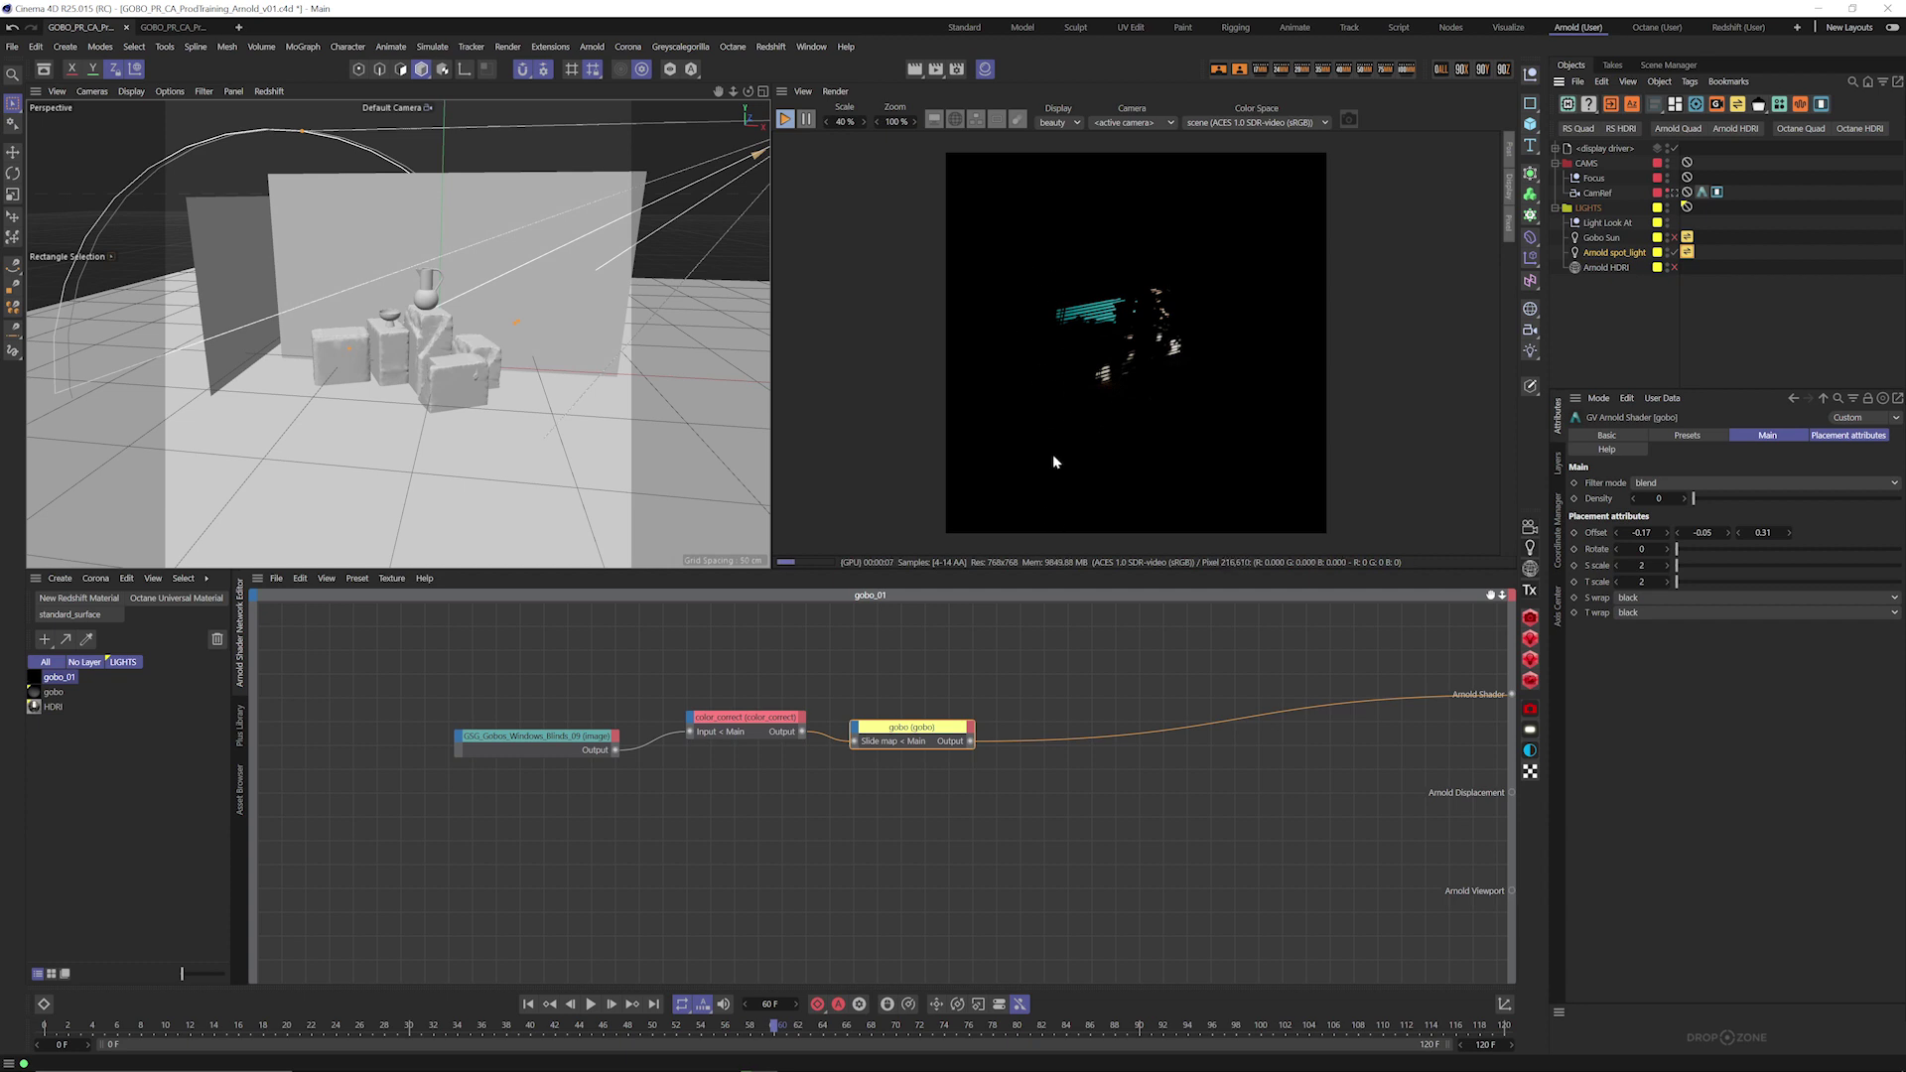
{"action": "left_click", "coordinate": [1633, 599]}
{"action": "left_click", "coordinate": [1638, 611]}
{"action": "left_click", "coordinate": [1645, 614]}
{"action": "left_click", "coordinate": [1644, 636]}
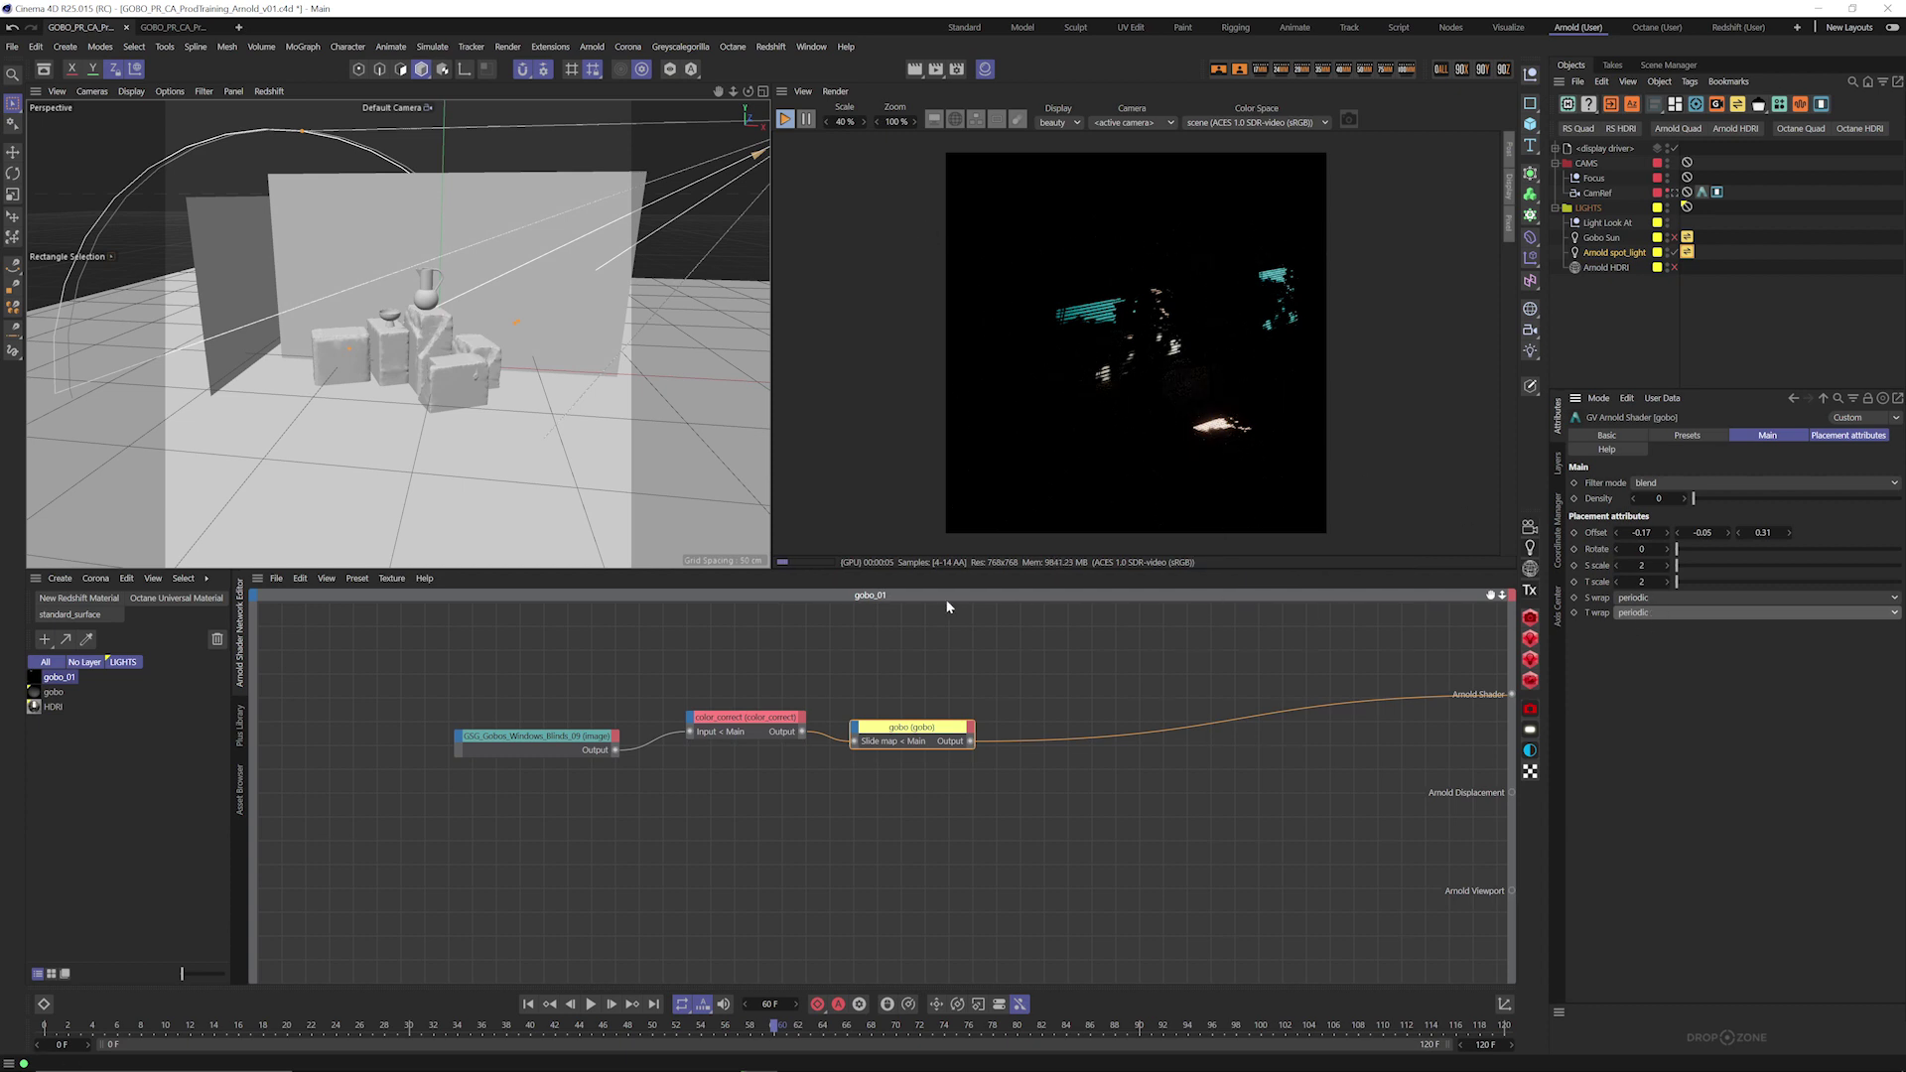
Step: Replace the Arnold spot light's gobo with Tree 09 from the Plus Library through the light's HDRI Link tag
{"action": "left_click", "coordinate": [342, 754]}
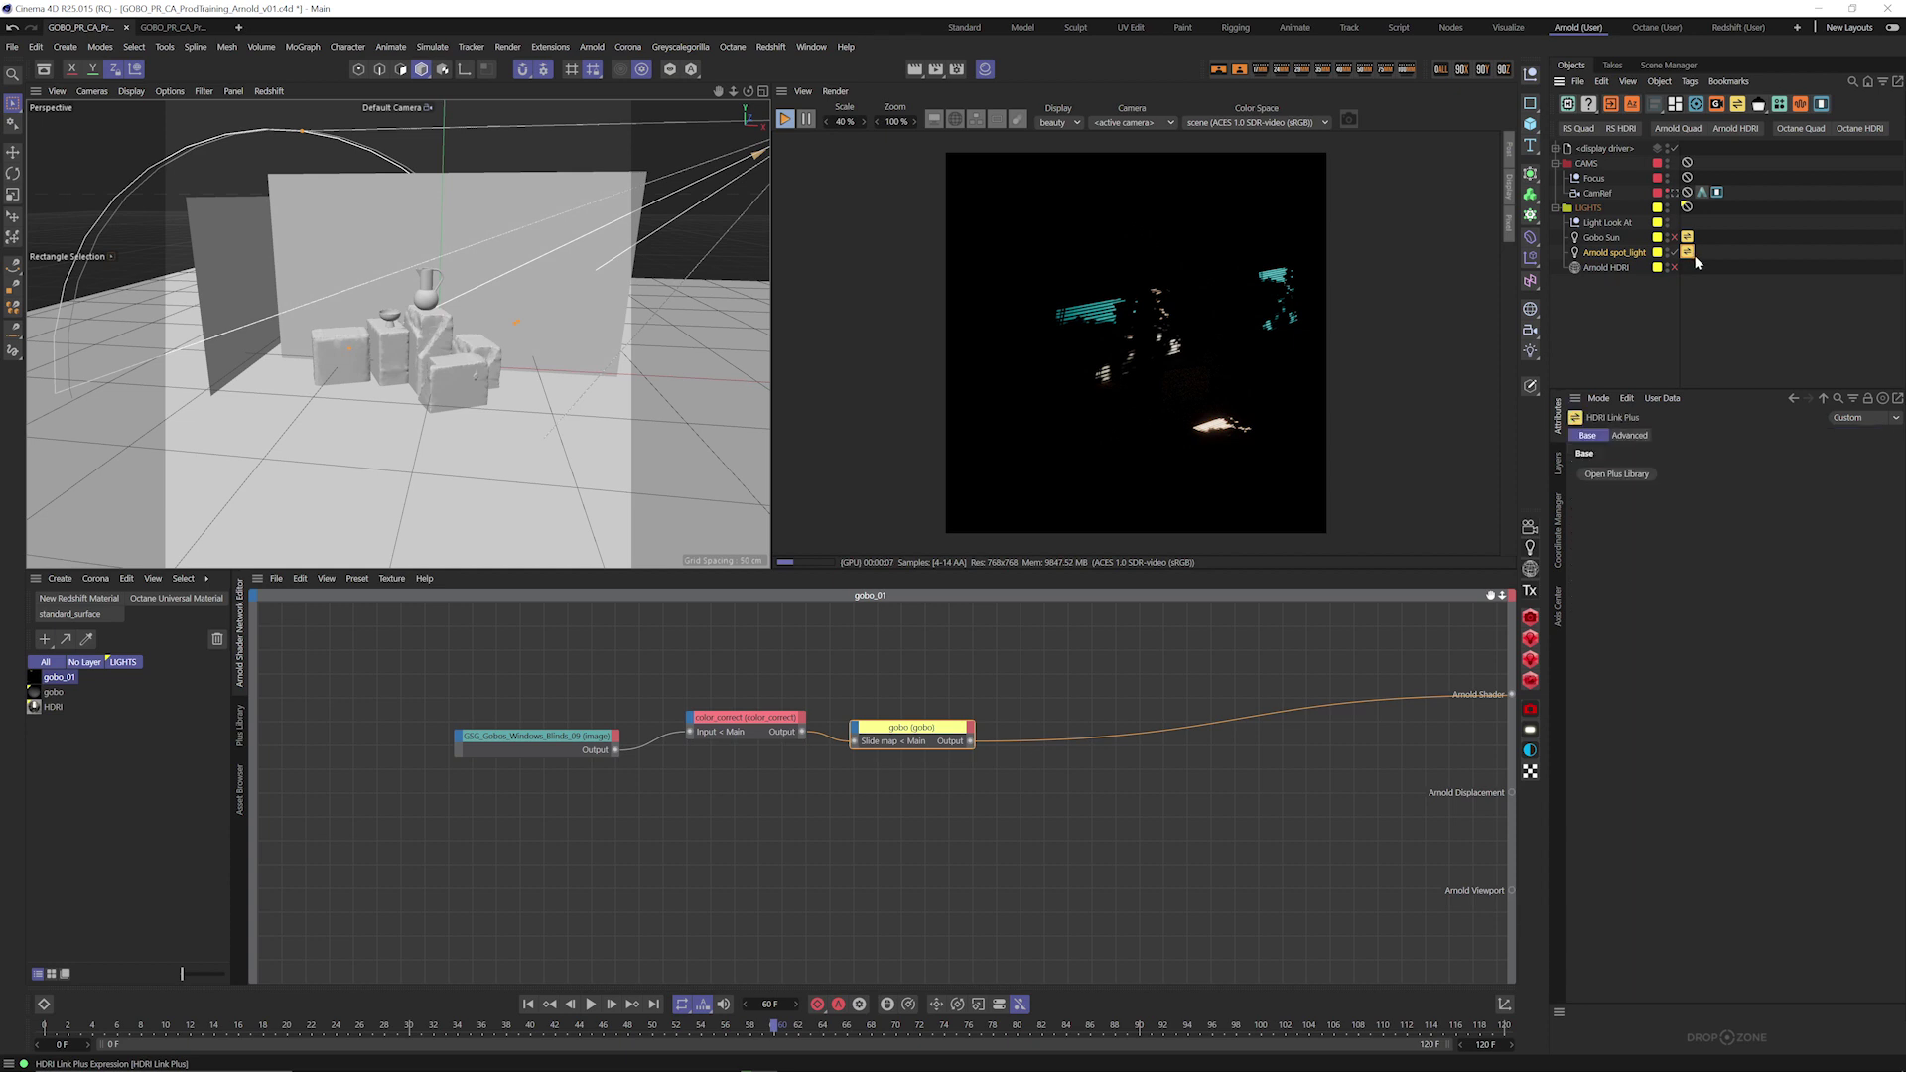
{"action": "left_click", "coordinate": [242, 734]}
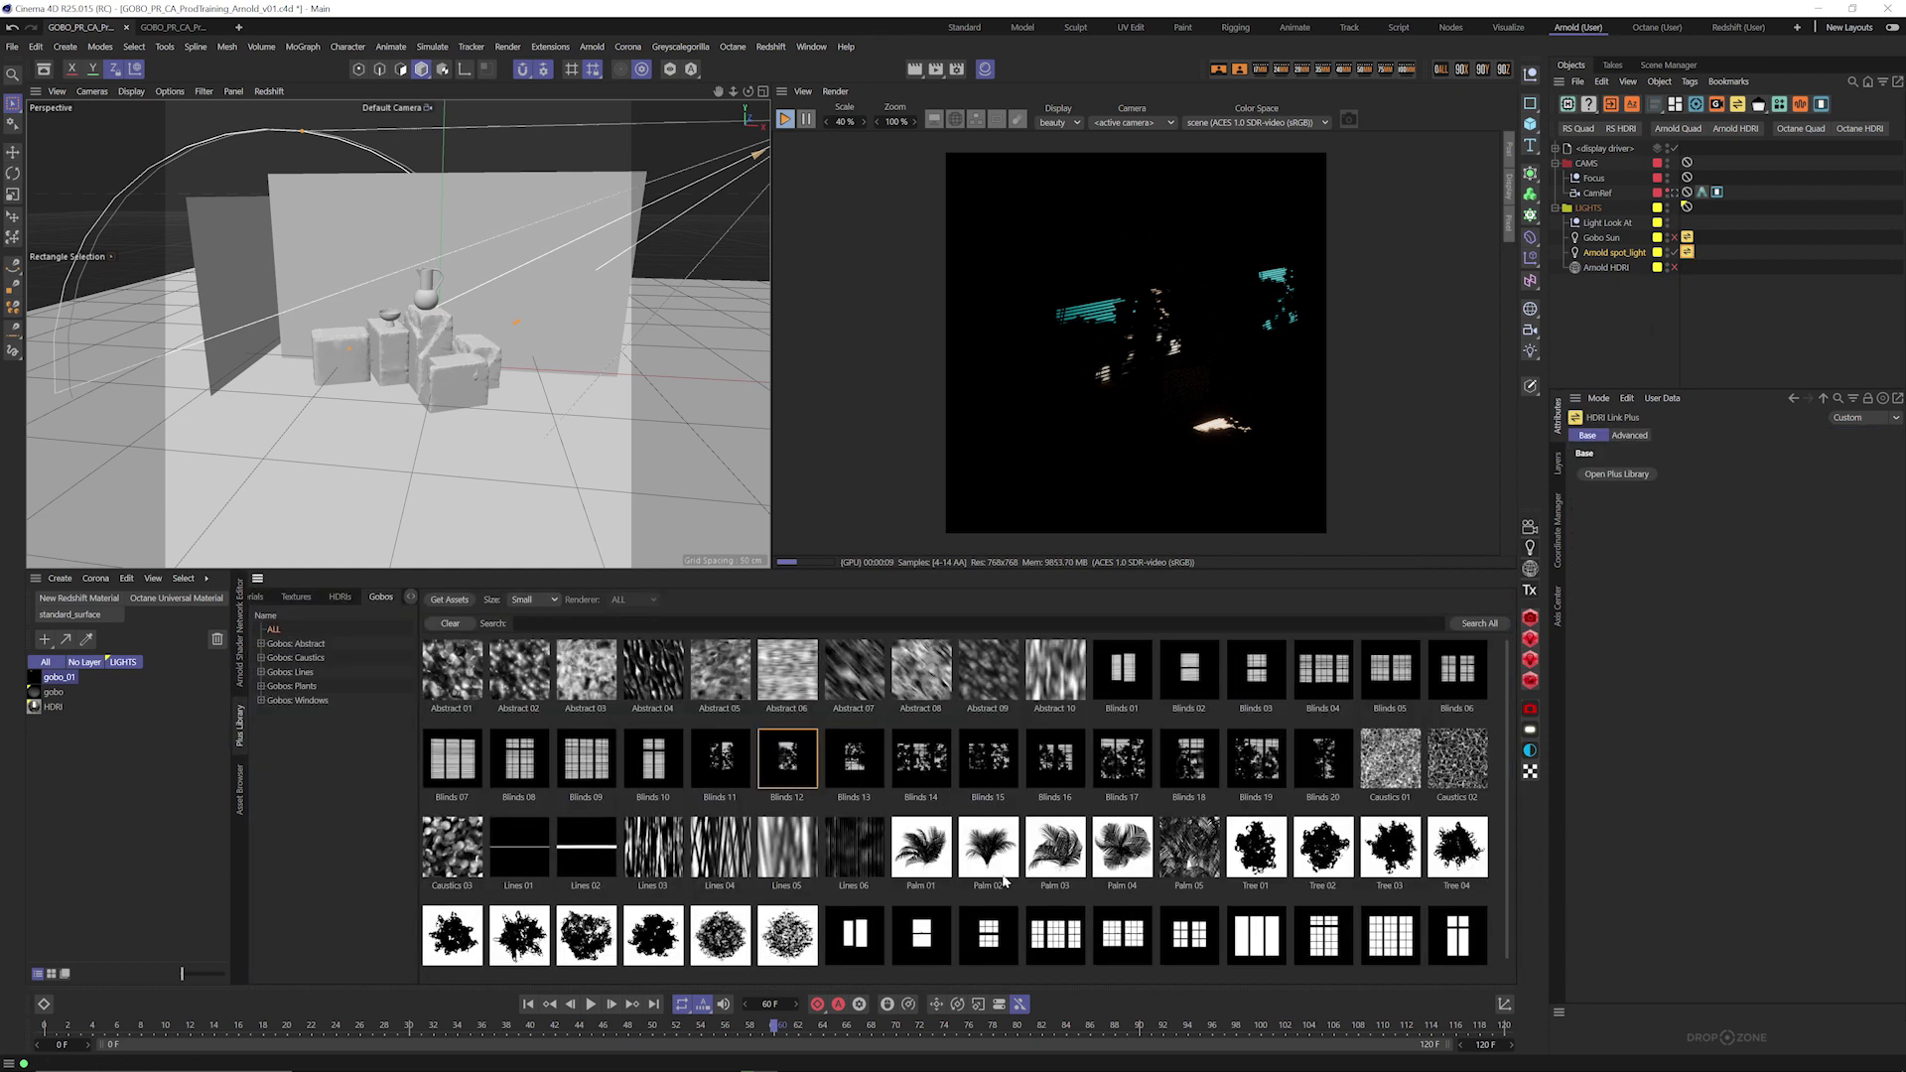
{"action": "left_click", "coordinate": [713, 939]}
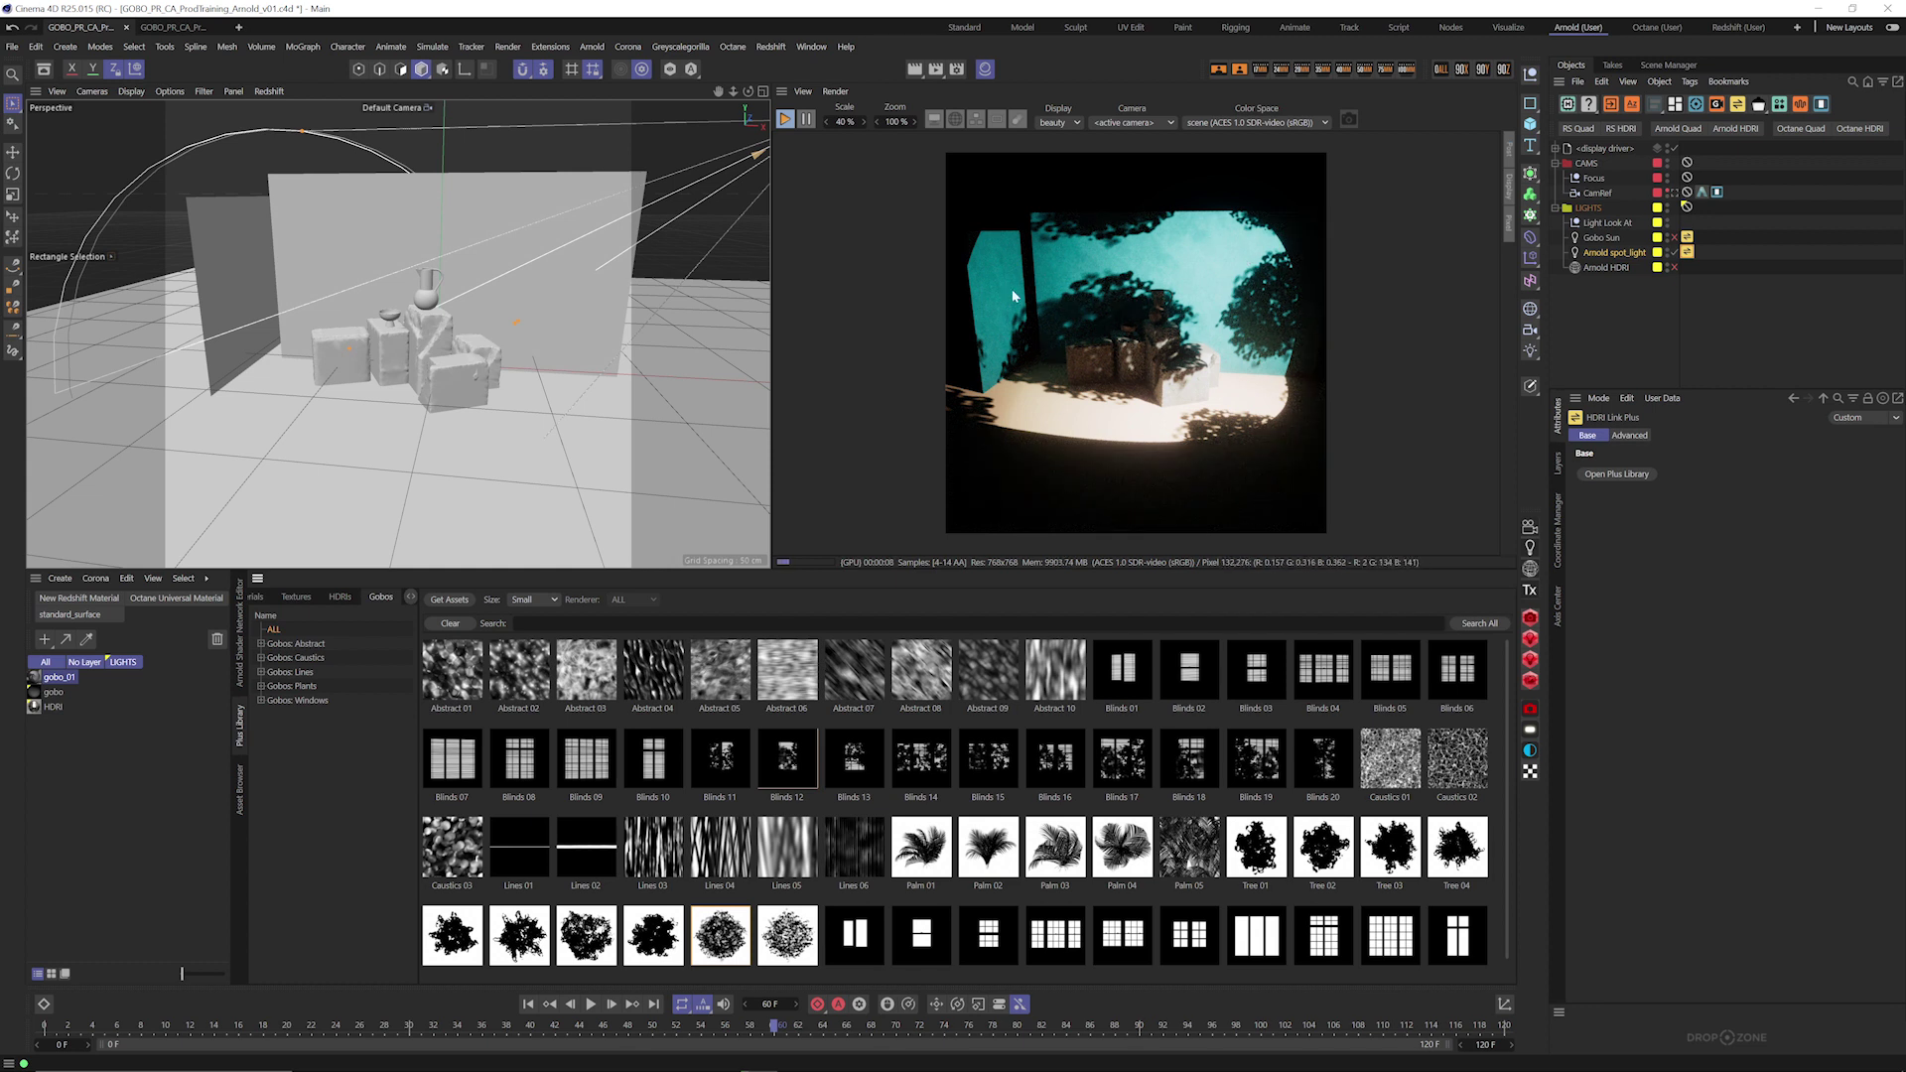
Step: Set both the S wrap and T wrap of the gobo node to clamp
{"action": "left_click", "coordinate": [239, 650]}
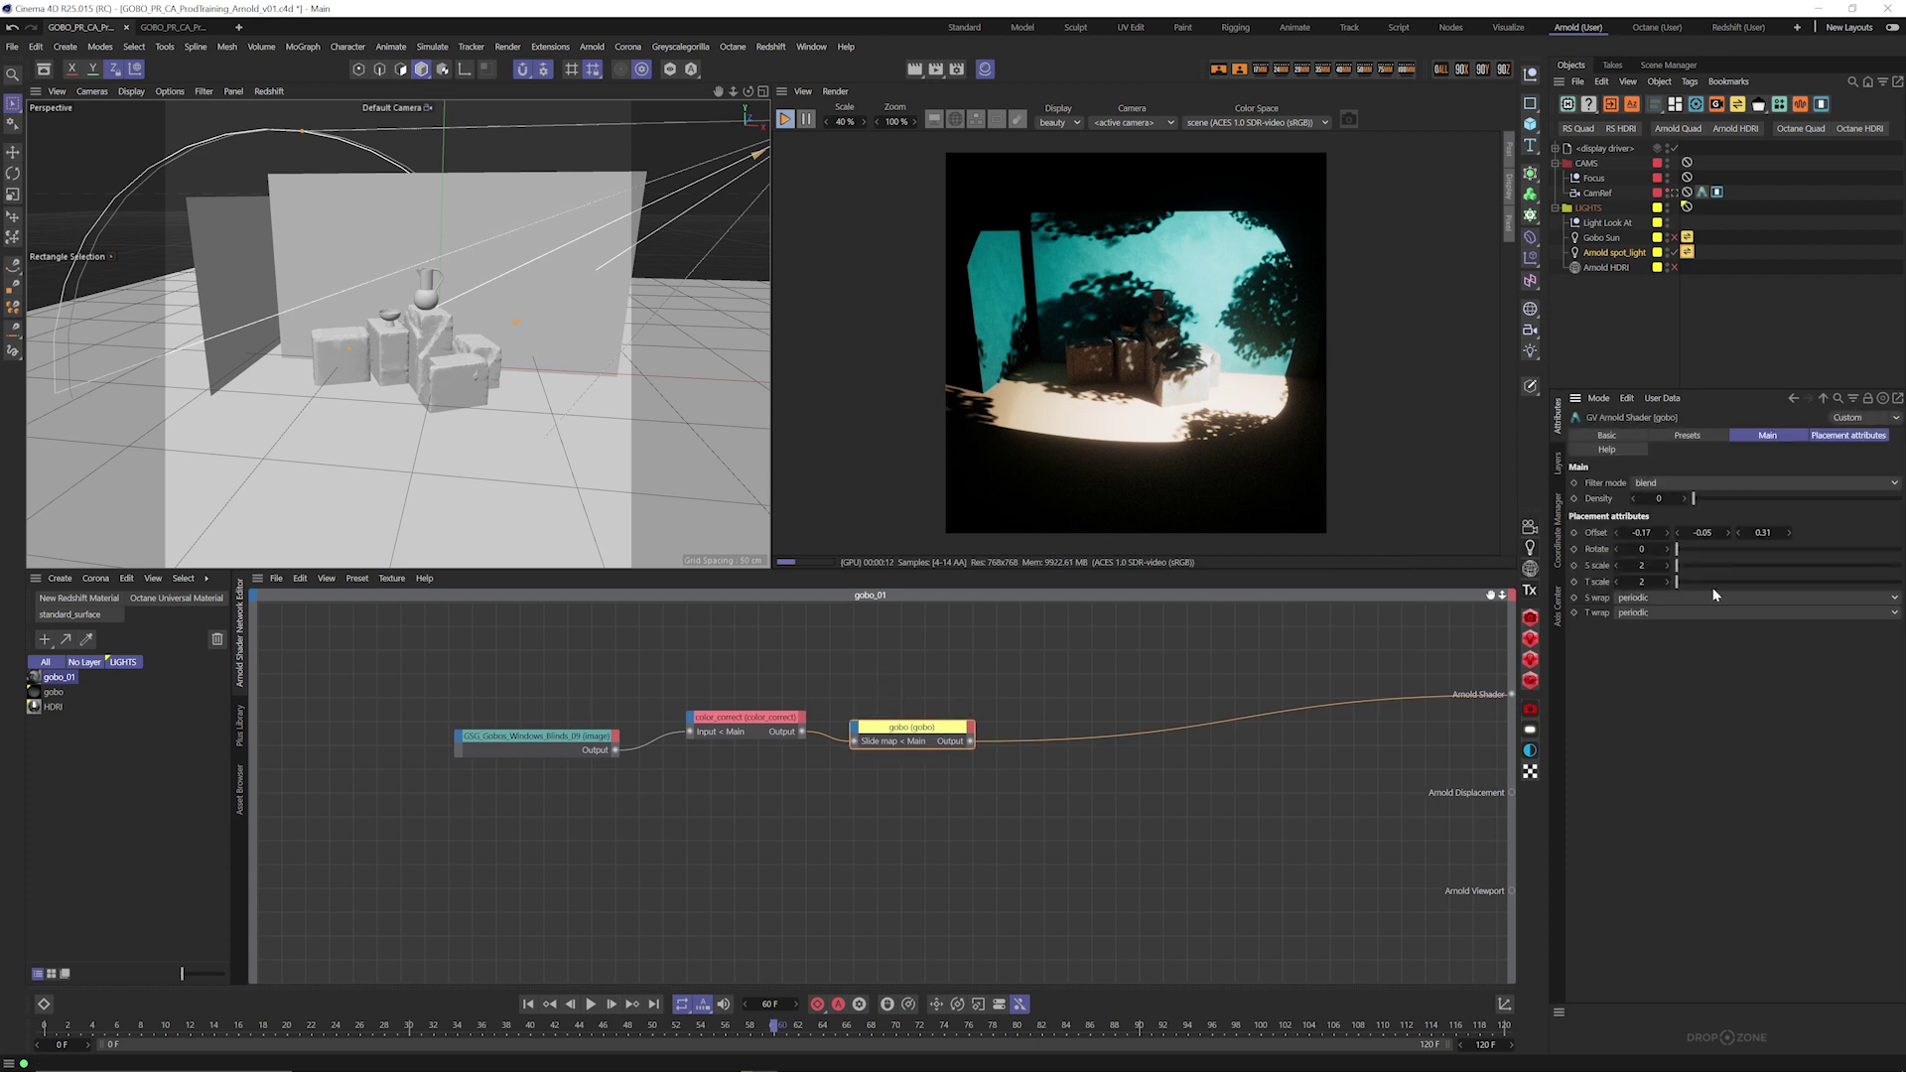
{"action": "left_click", "coordinate": [1635, 599]}
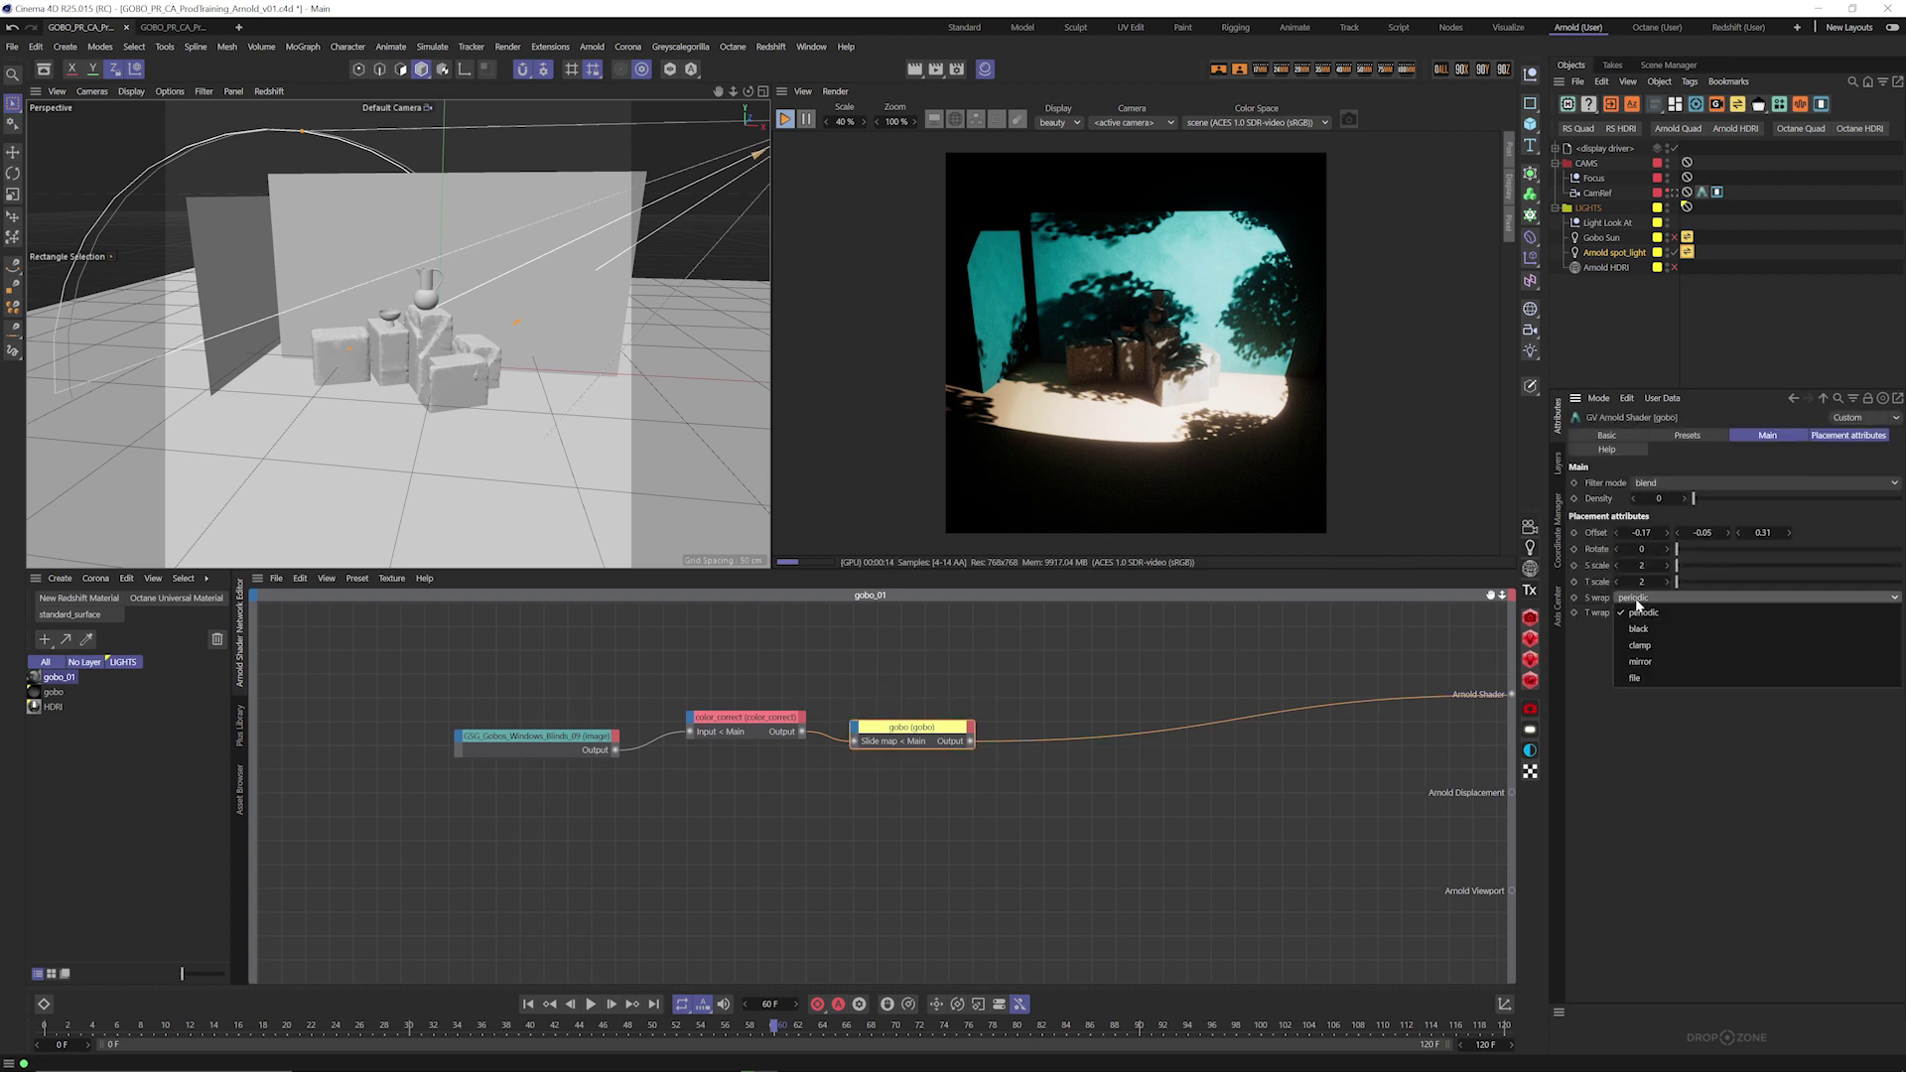
{"action": "left_click", "coordinate": [1664, 646]}
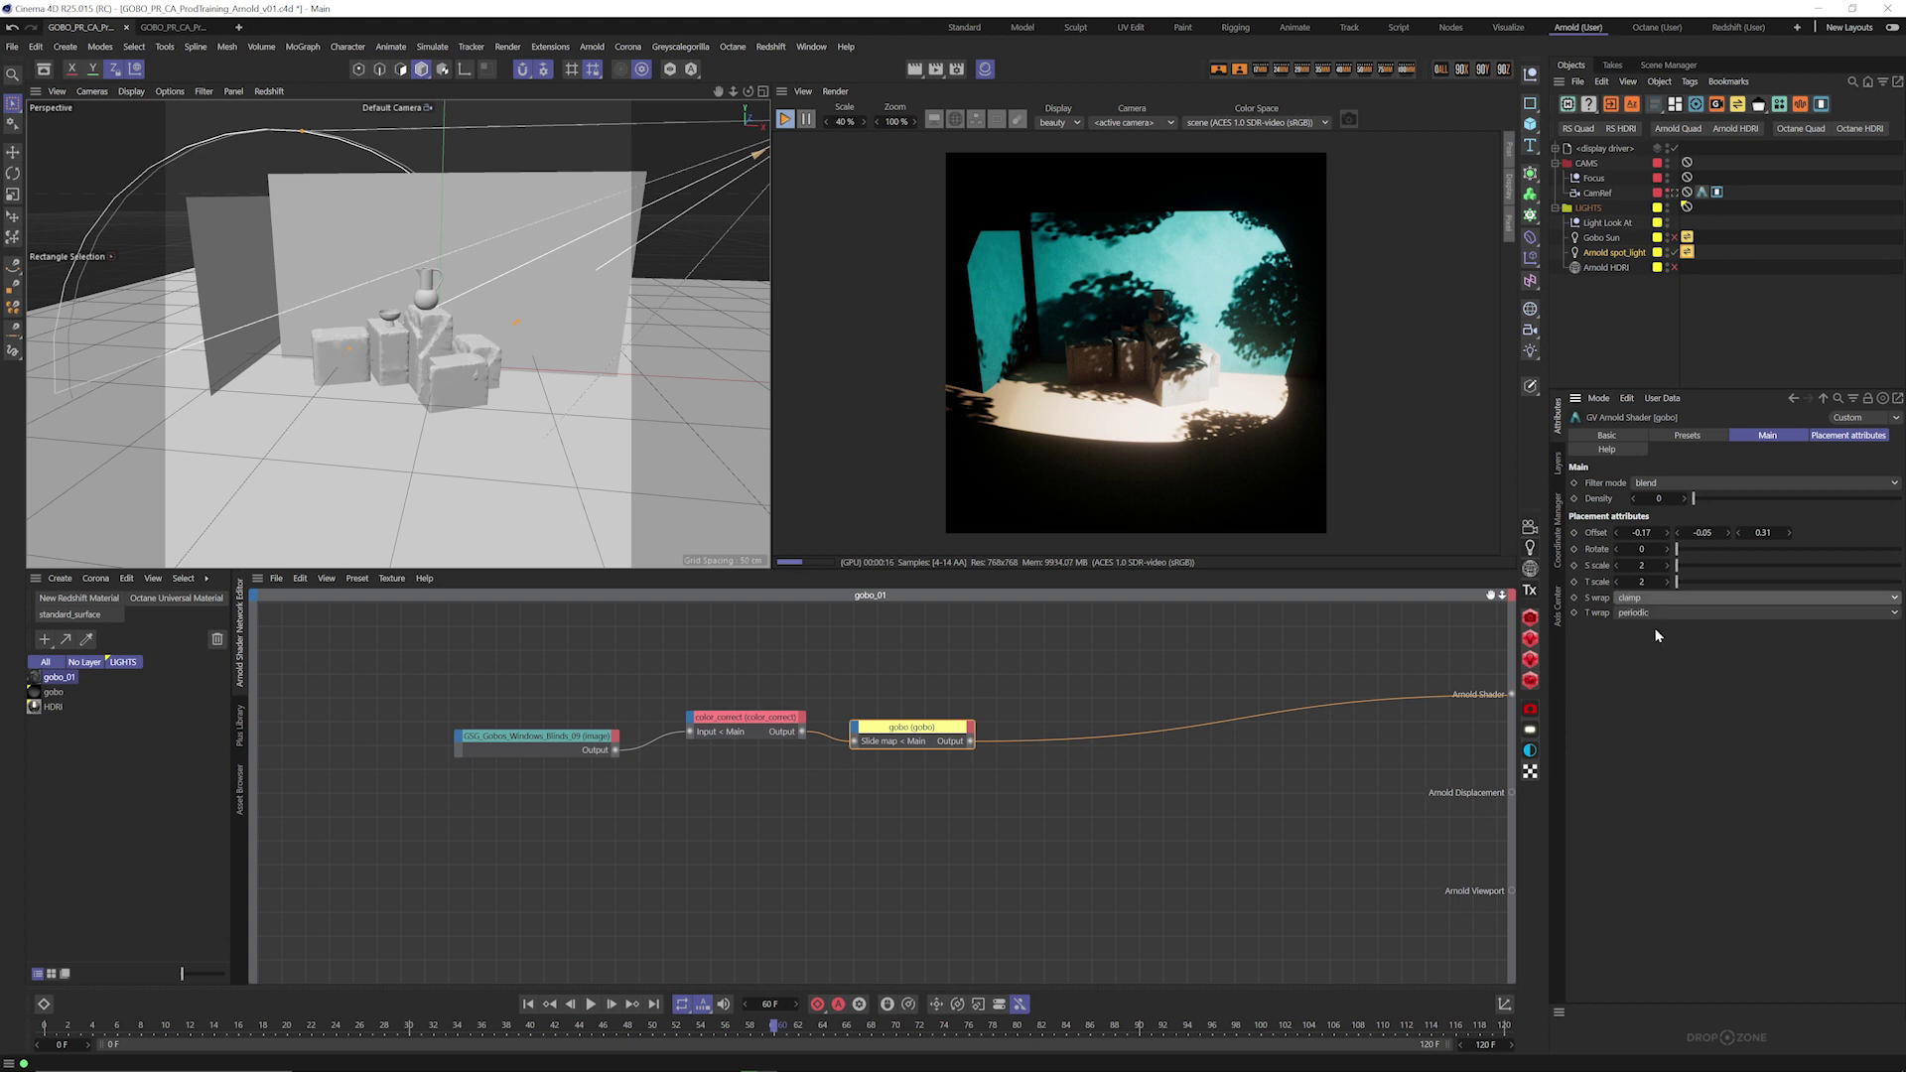
{"action": "left_click", "coordinate": [1641, 612]}
{"action": "left_click", "coordinate": [1655, 662]}
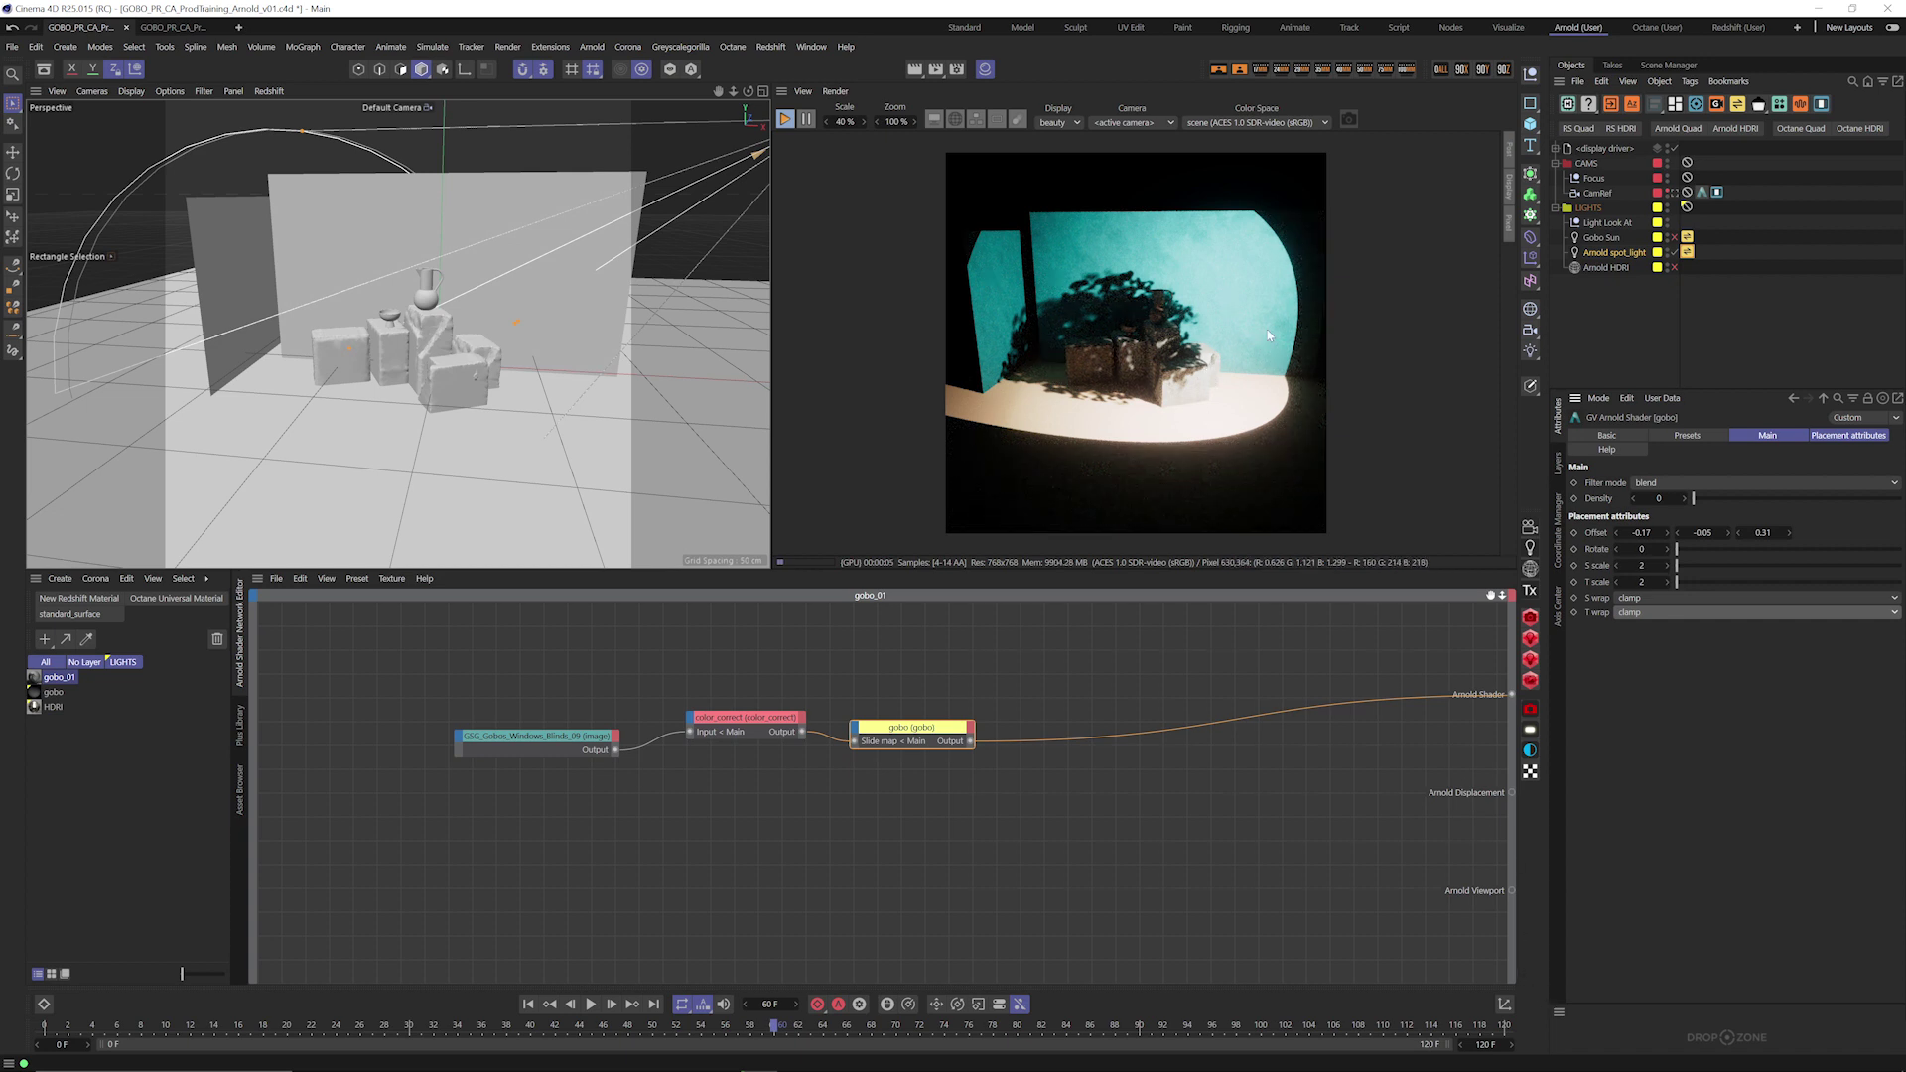
Step: Look through the CamRef camera and set the gobo node's first two offset values to 0.13 and 0.08
{"action": "left_click", "coordinate": [1675, 191]}
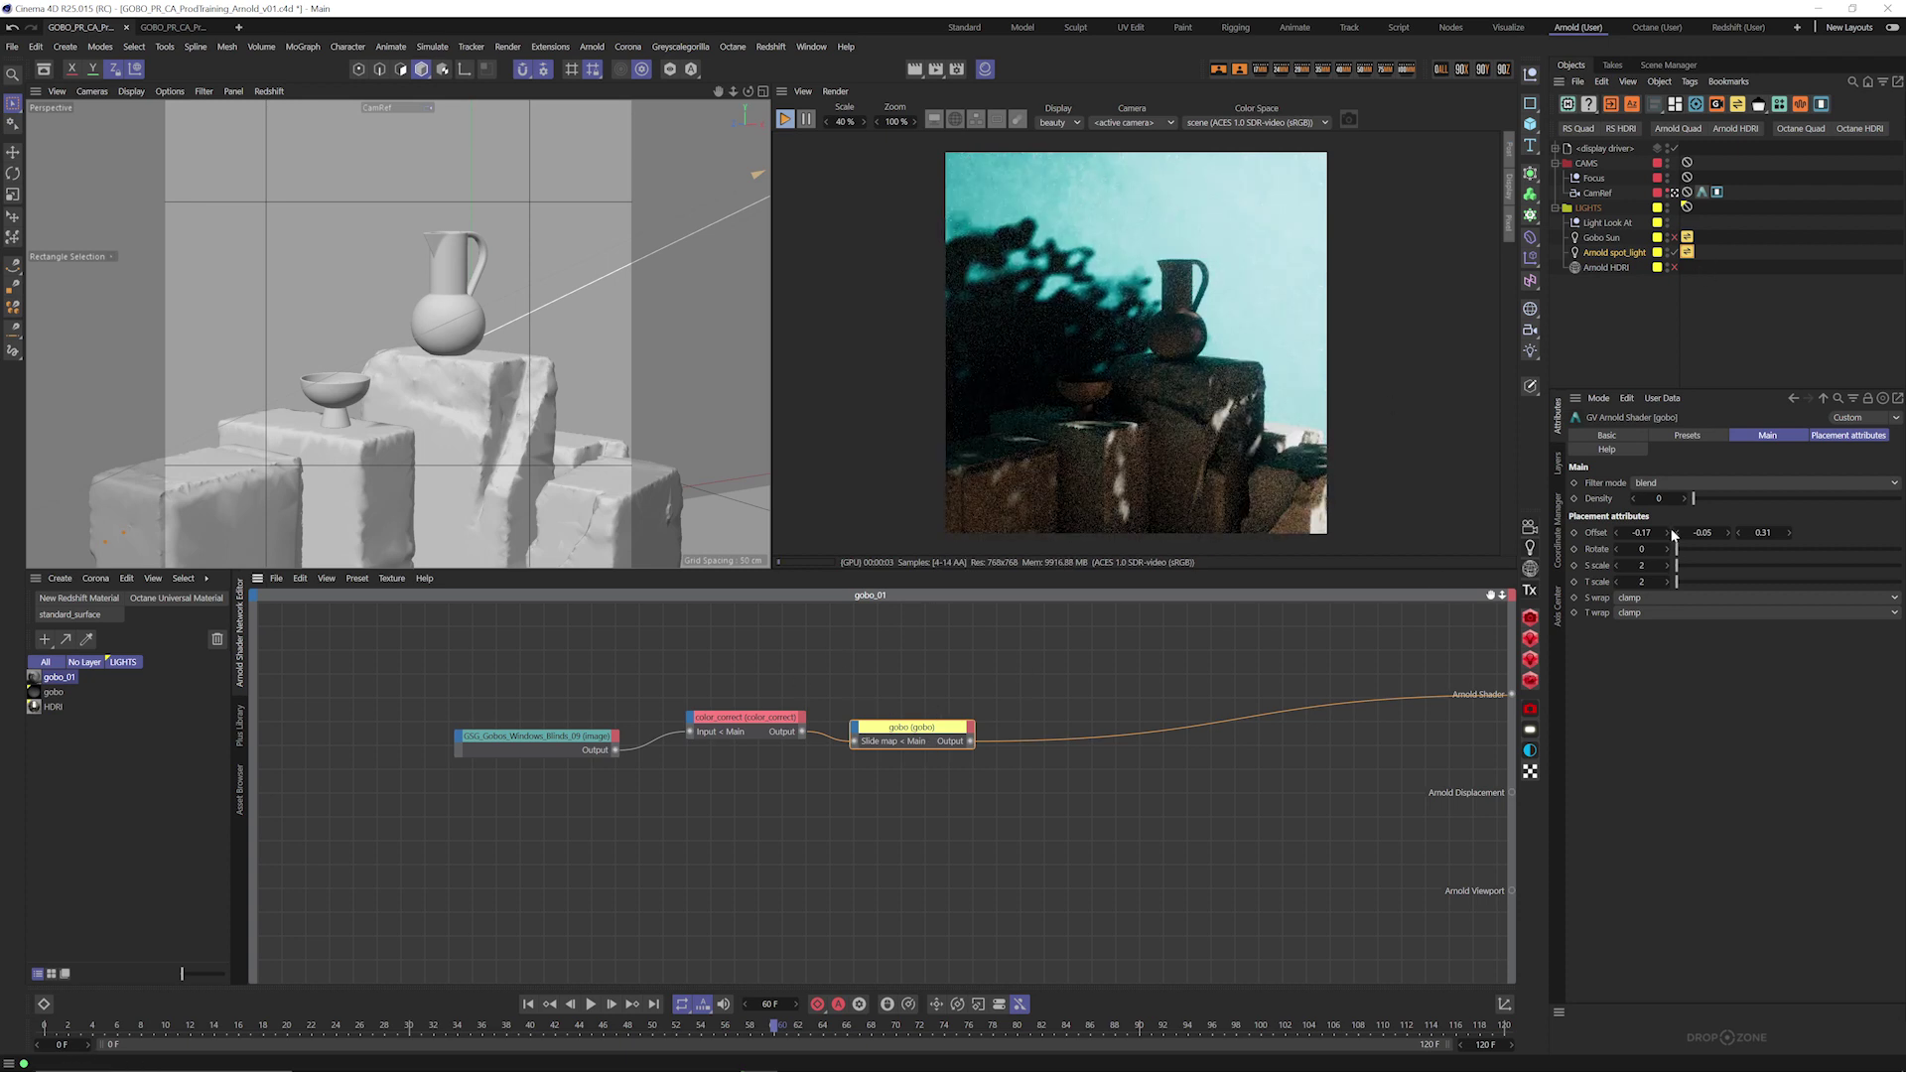
{"action": "mouse_move", "coordinate": [1697, 532]}
{"action": "left_mouse_down"}
{"action": "mouse_move", "coordinate": [1722, 532]}
{"action": "mouse_move", "coordinate": [1661, 532]}
{"action": "left_mouse_up"}
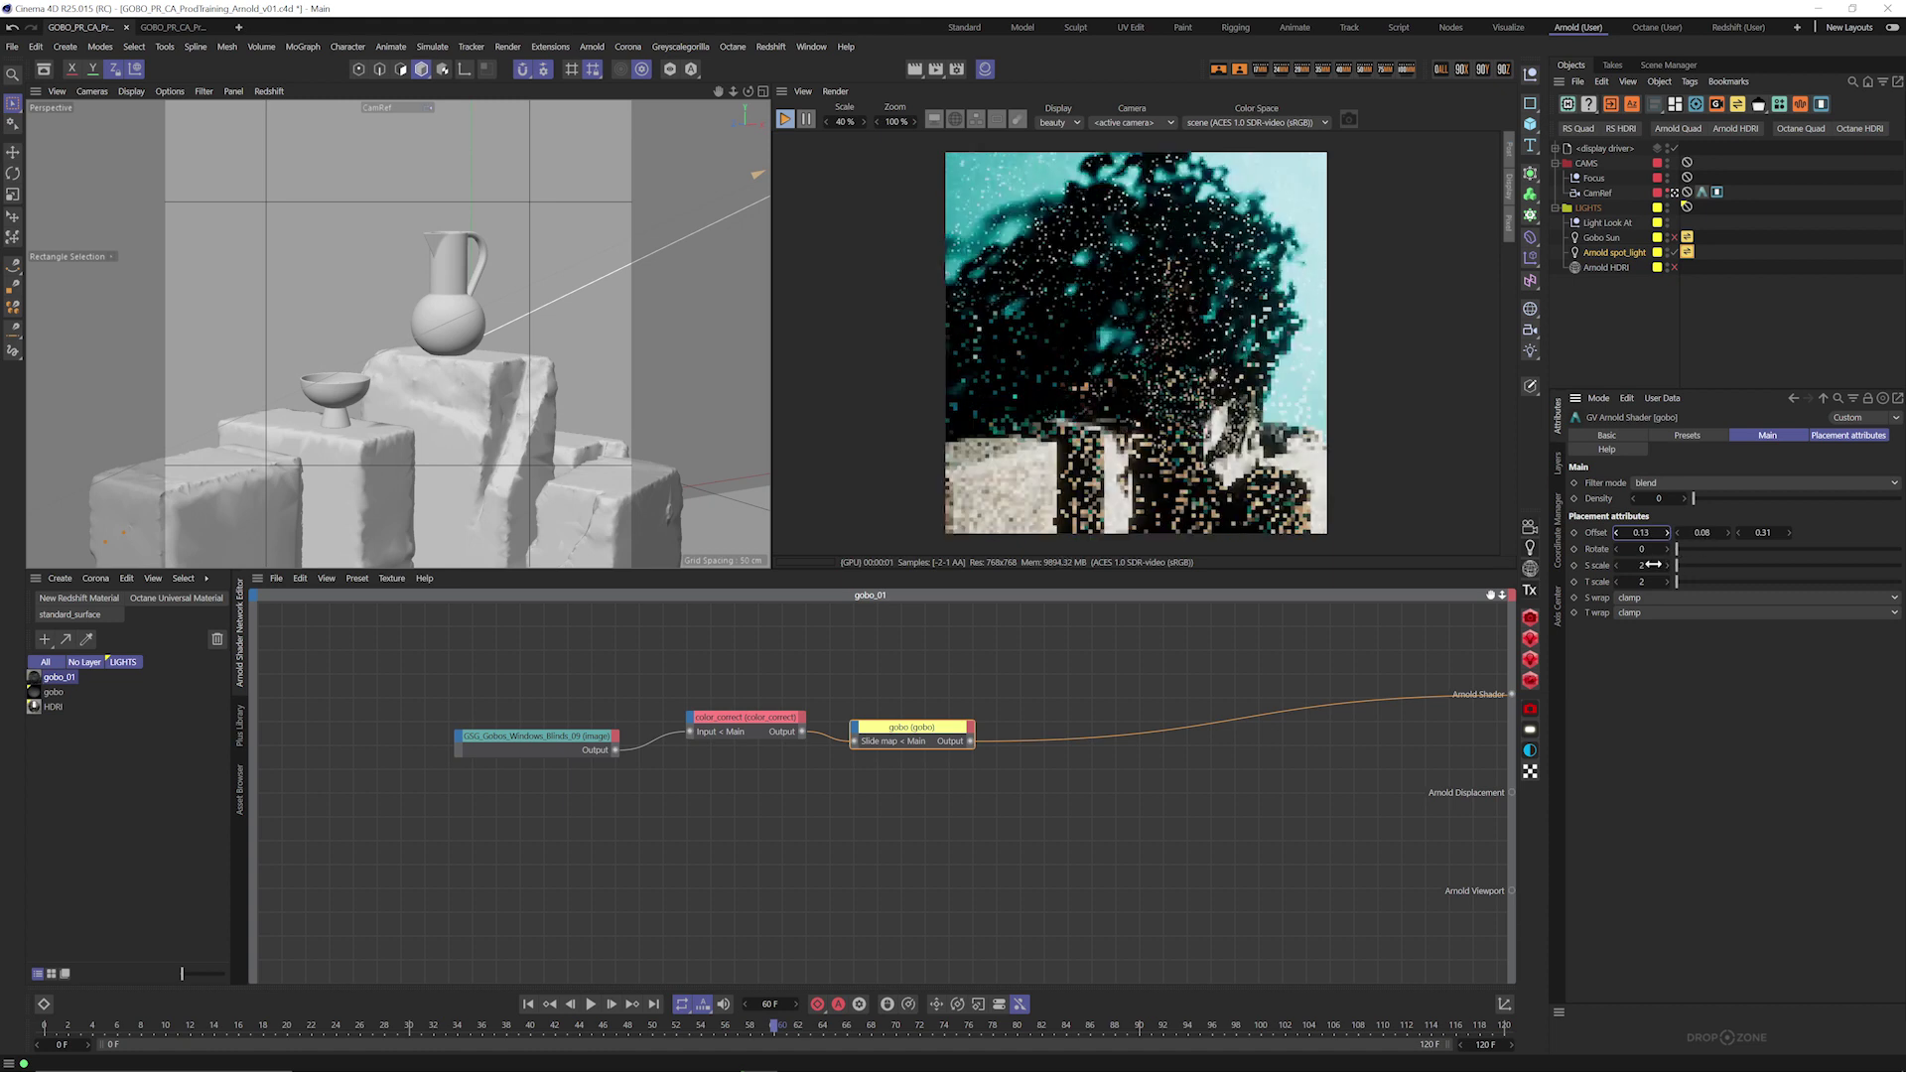
Step: Set the gobo node's S scale and T scale to 1 and its second offset value to 0.21, with the Arnold HDRI light re-enabled
{"action": "left_click", "coordinate": [1650, 564]}
{"action": "type", "text": "1"}
{"action": "key", "text": "Tab"}
{"action": "type", "text": "1"}
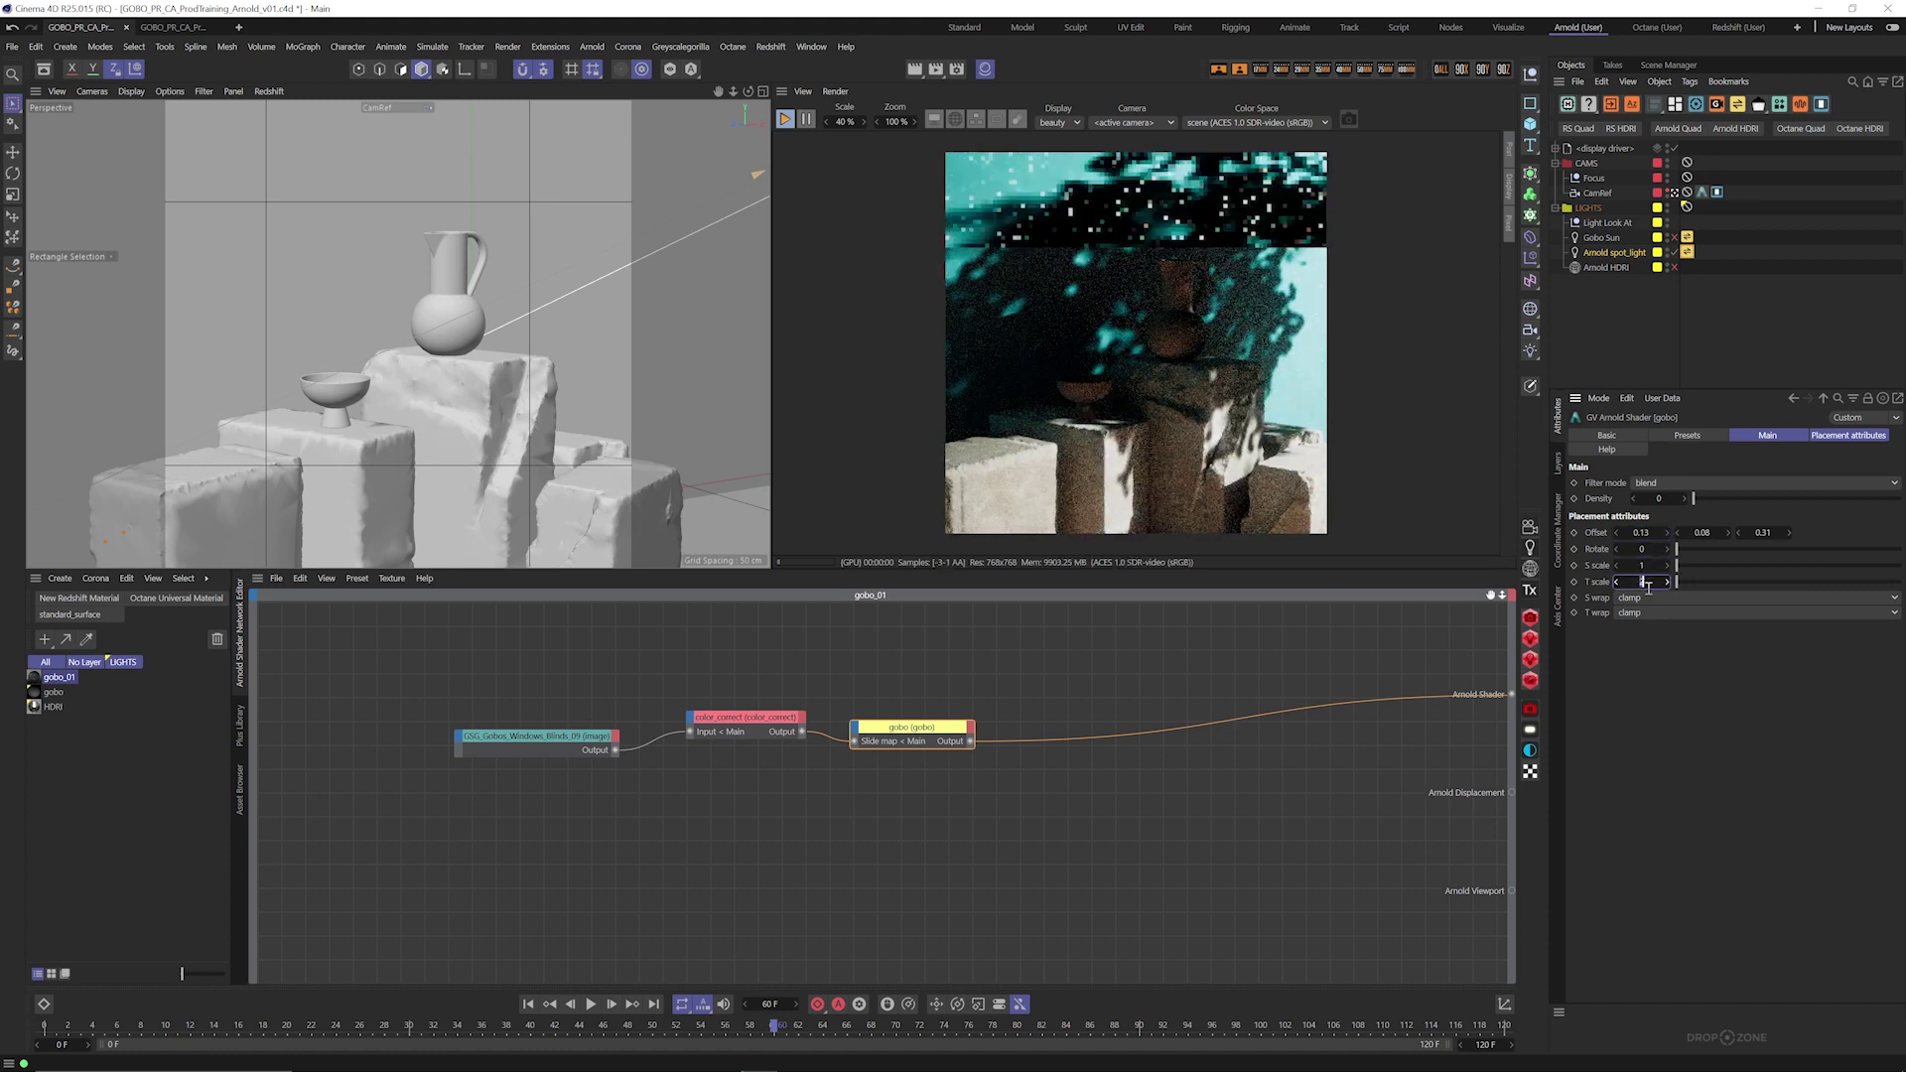
{"action": "key", "text": "Return"}
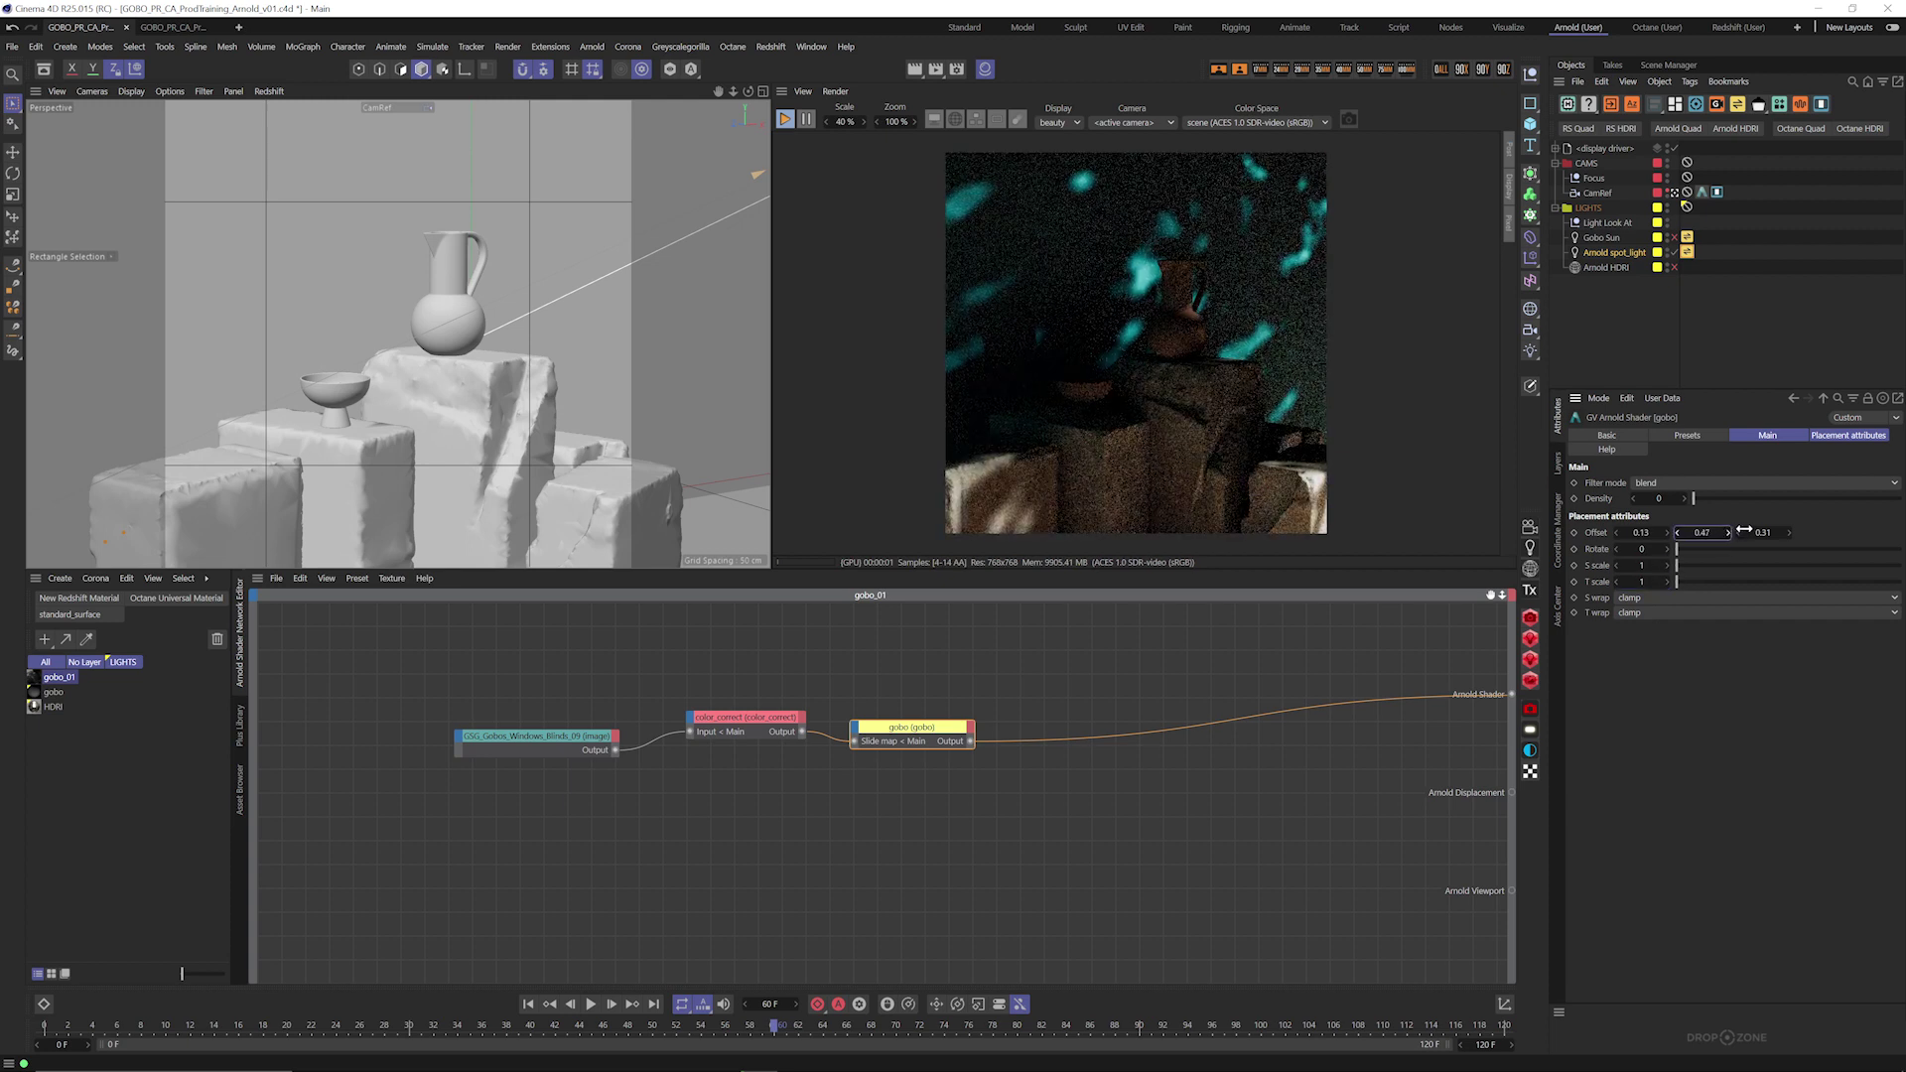
{"action": "left_click_drag", "start_coordinate": [1743, 532], "coordinate": [1681, 537]}
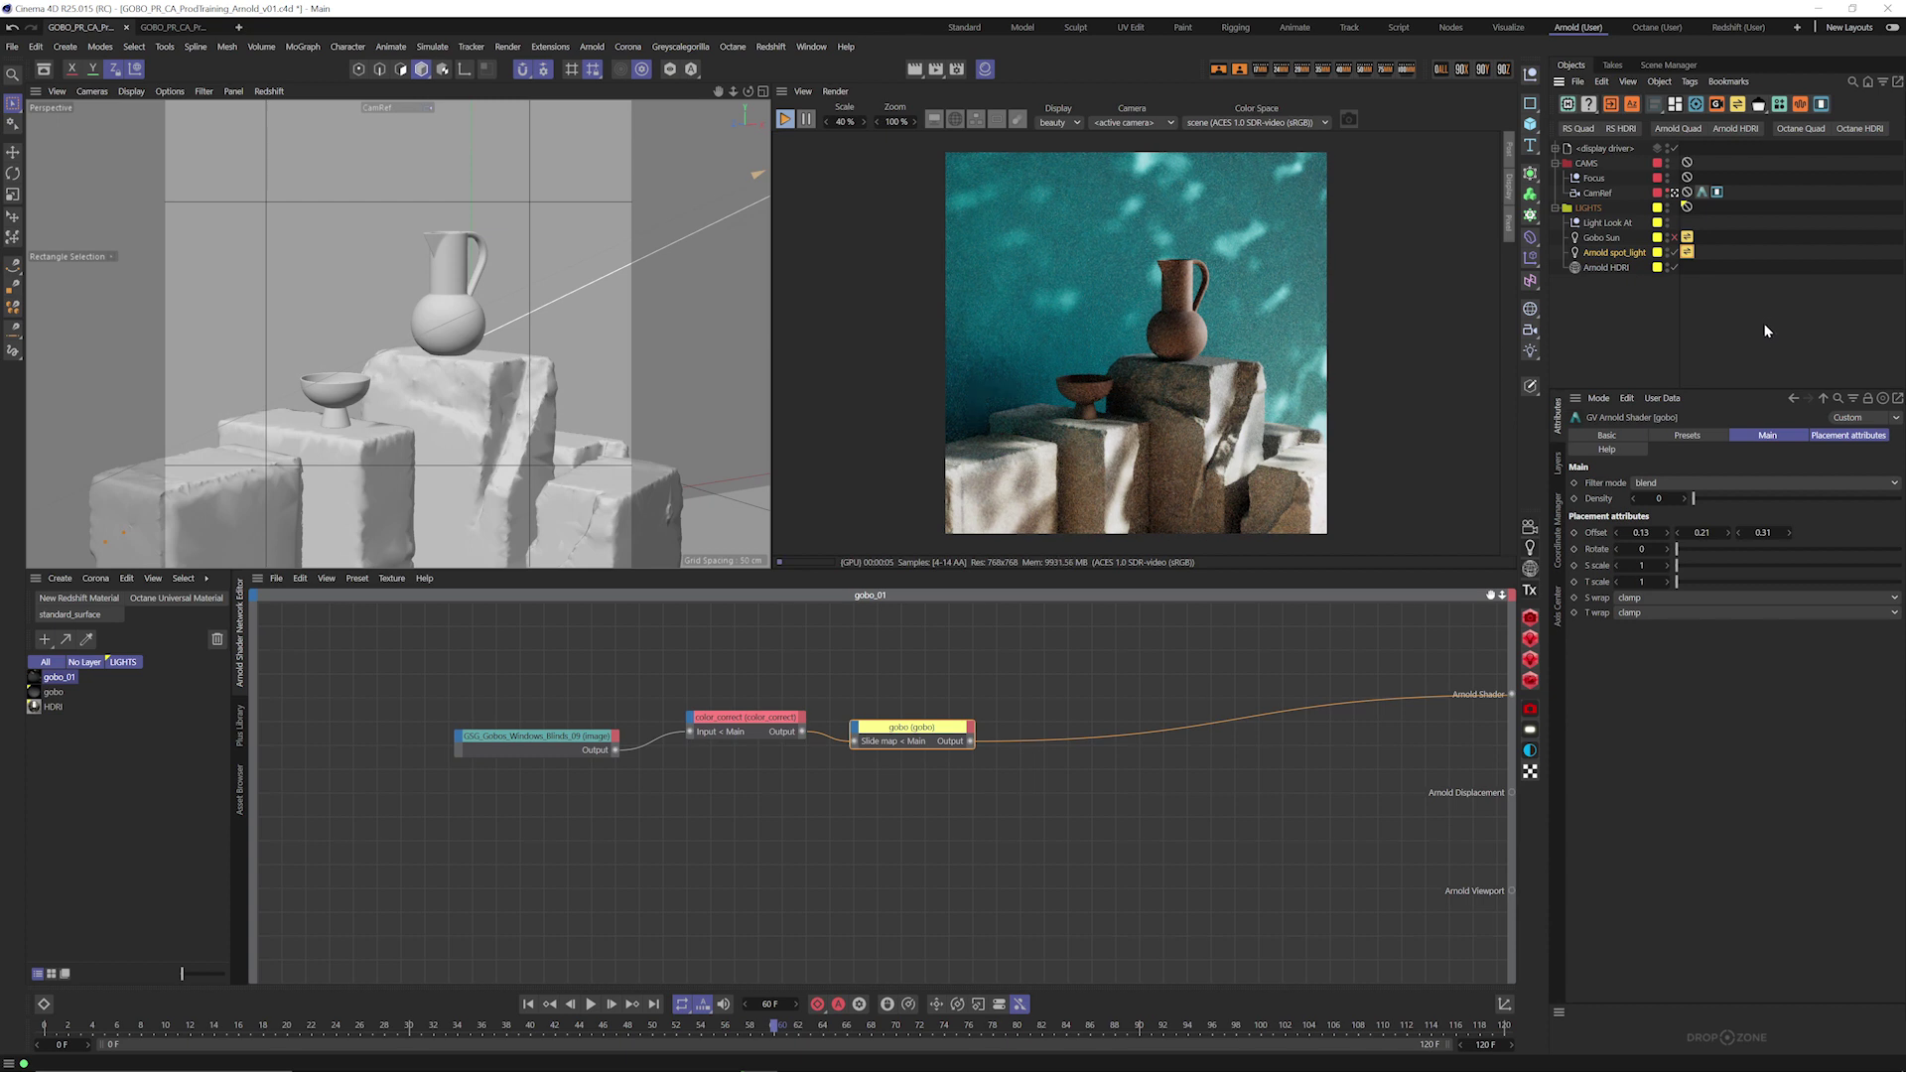
Step: Set the gamma of the color_correct node in the gobo_01 material to 1
{"action": "left_click", "coordinate": [746, 716]}
{"action": "left_click_drag", "start_coordinate": [1687, 484], "coordinate": [1784, 493]}
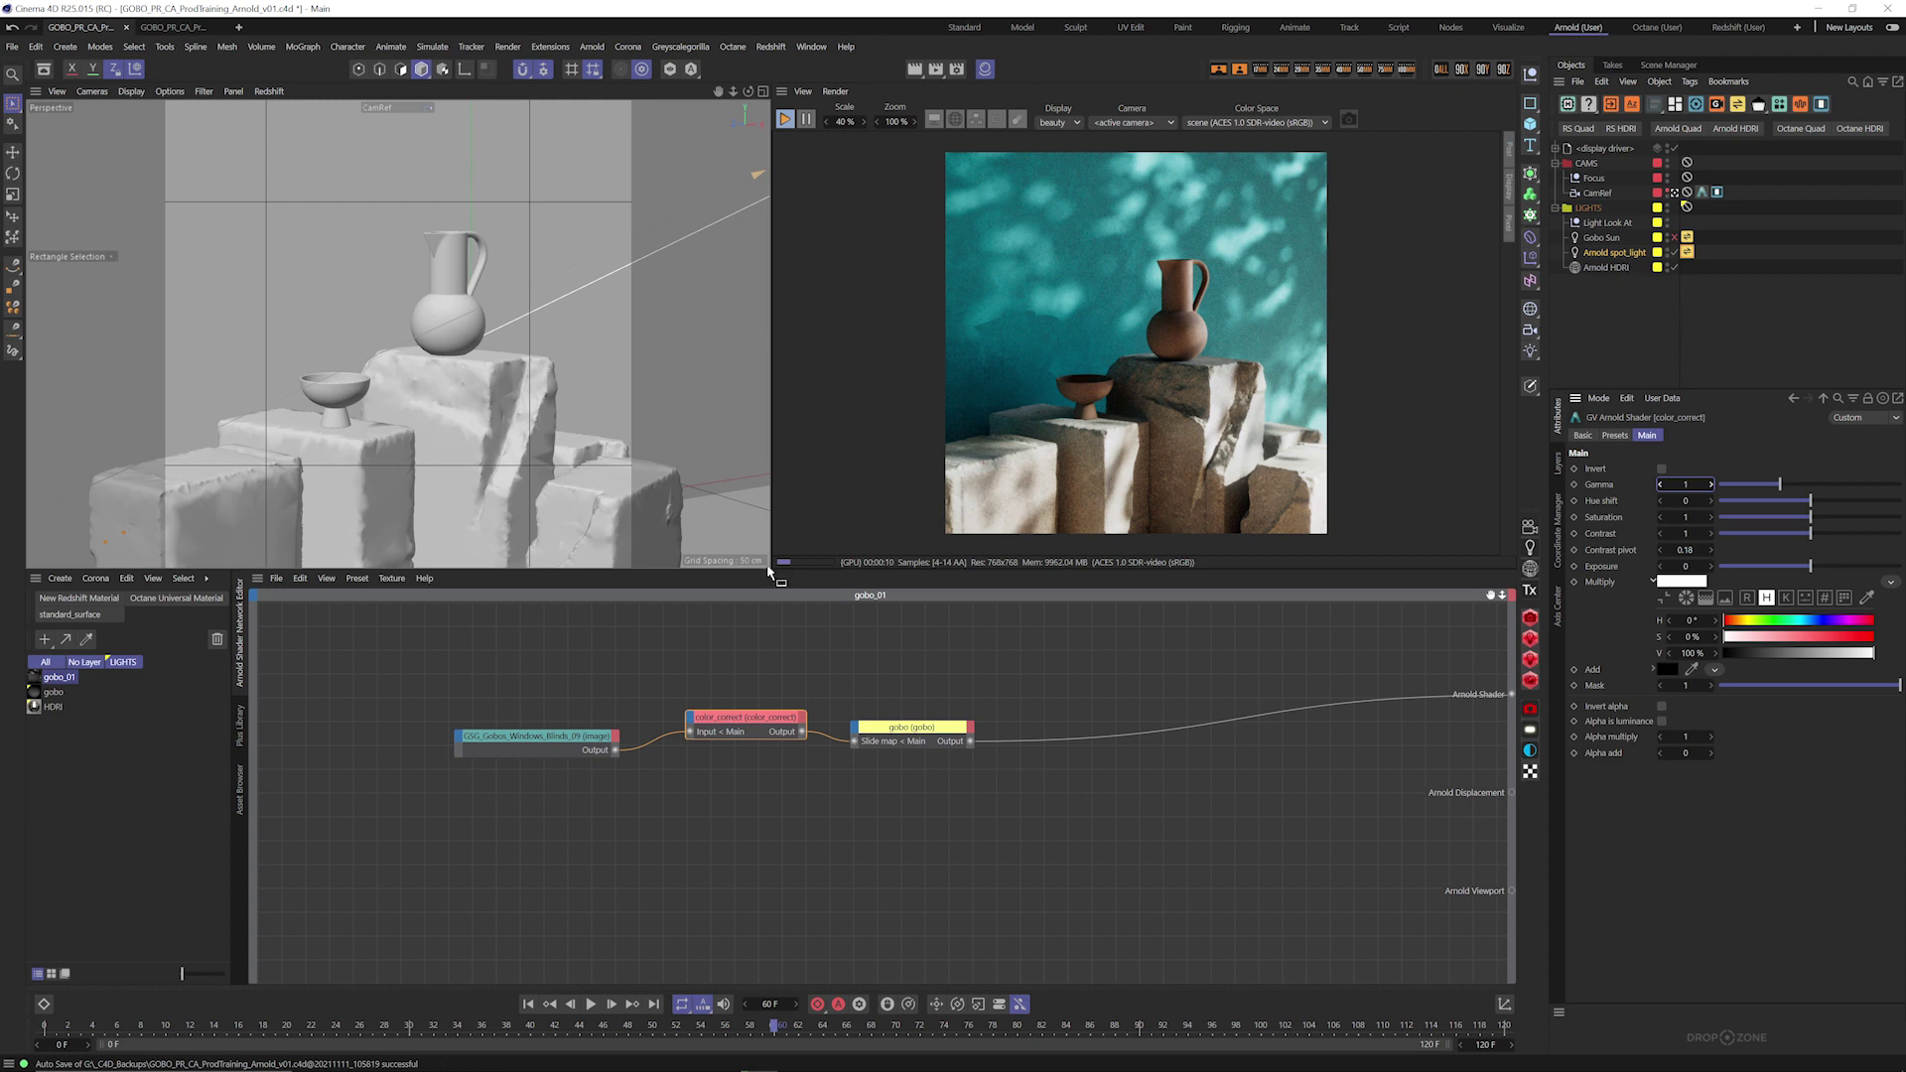
{"action": "left_click", "coordinate": [240, 729]}
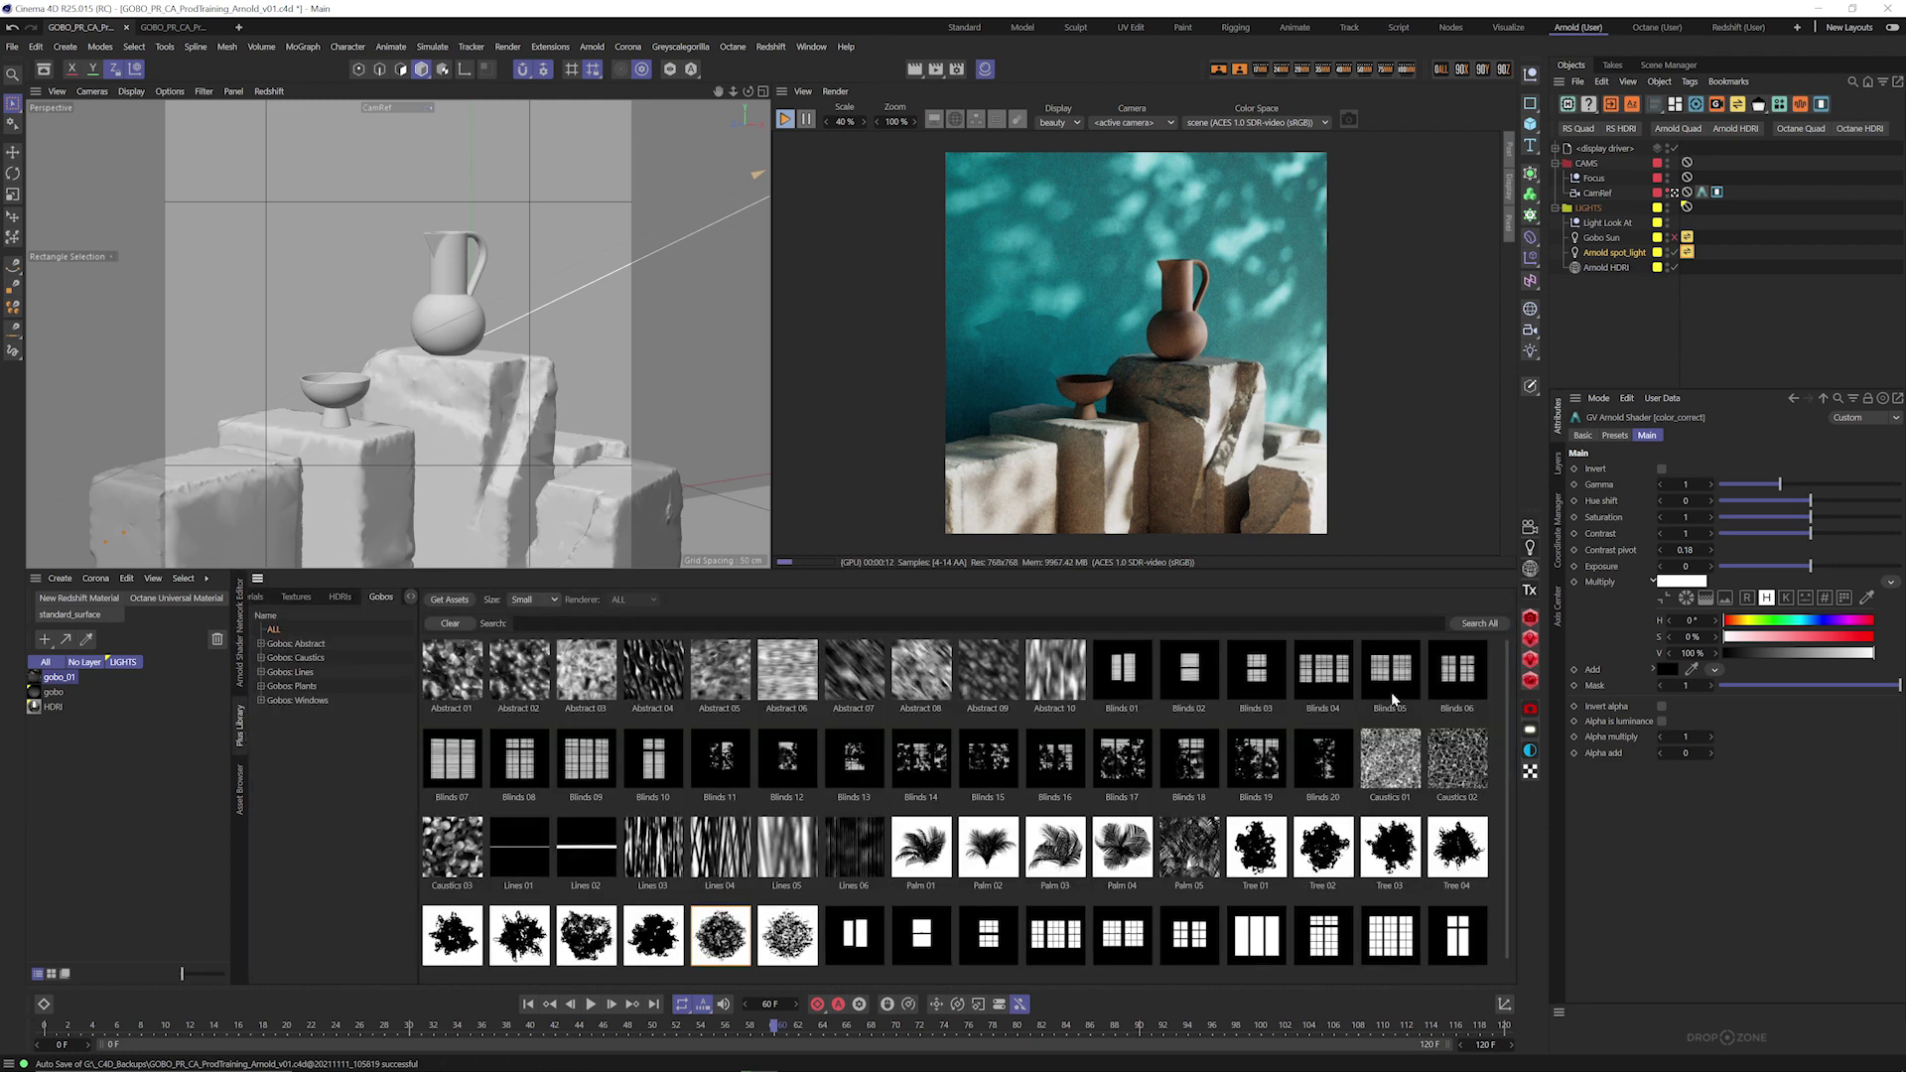
{"action": "scroll", "coordinate": [1510, 794], "scroll_direction": "down", "scroll_amount": 1}
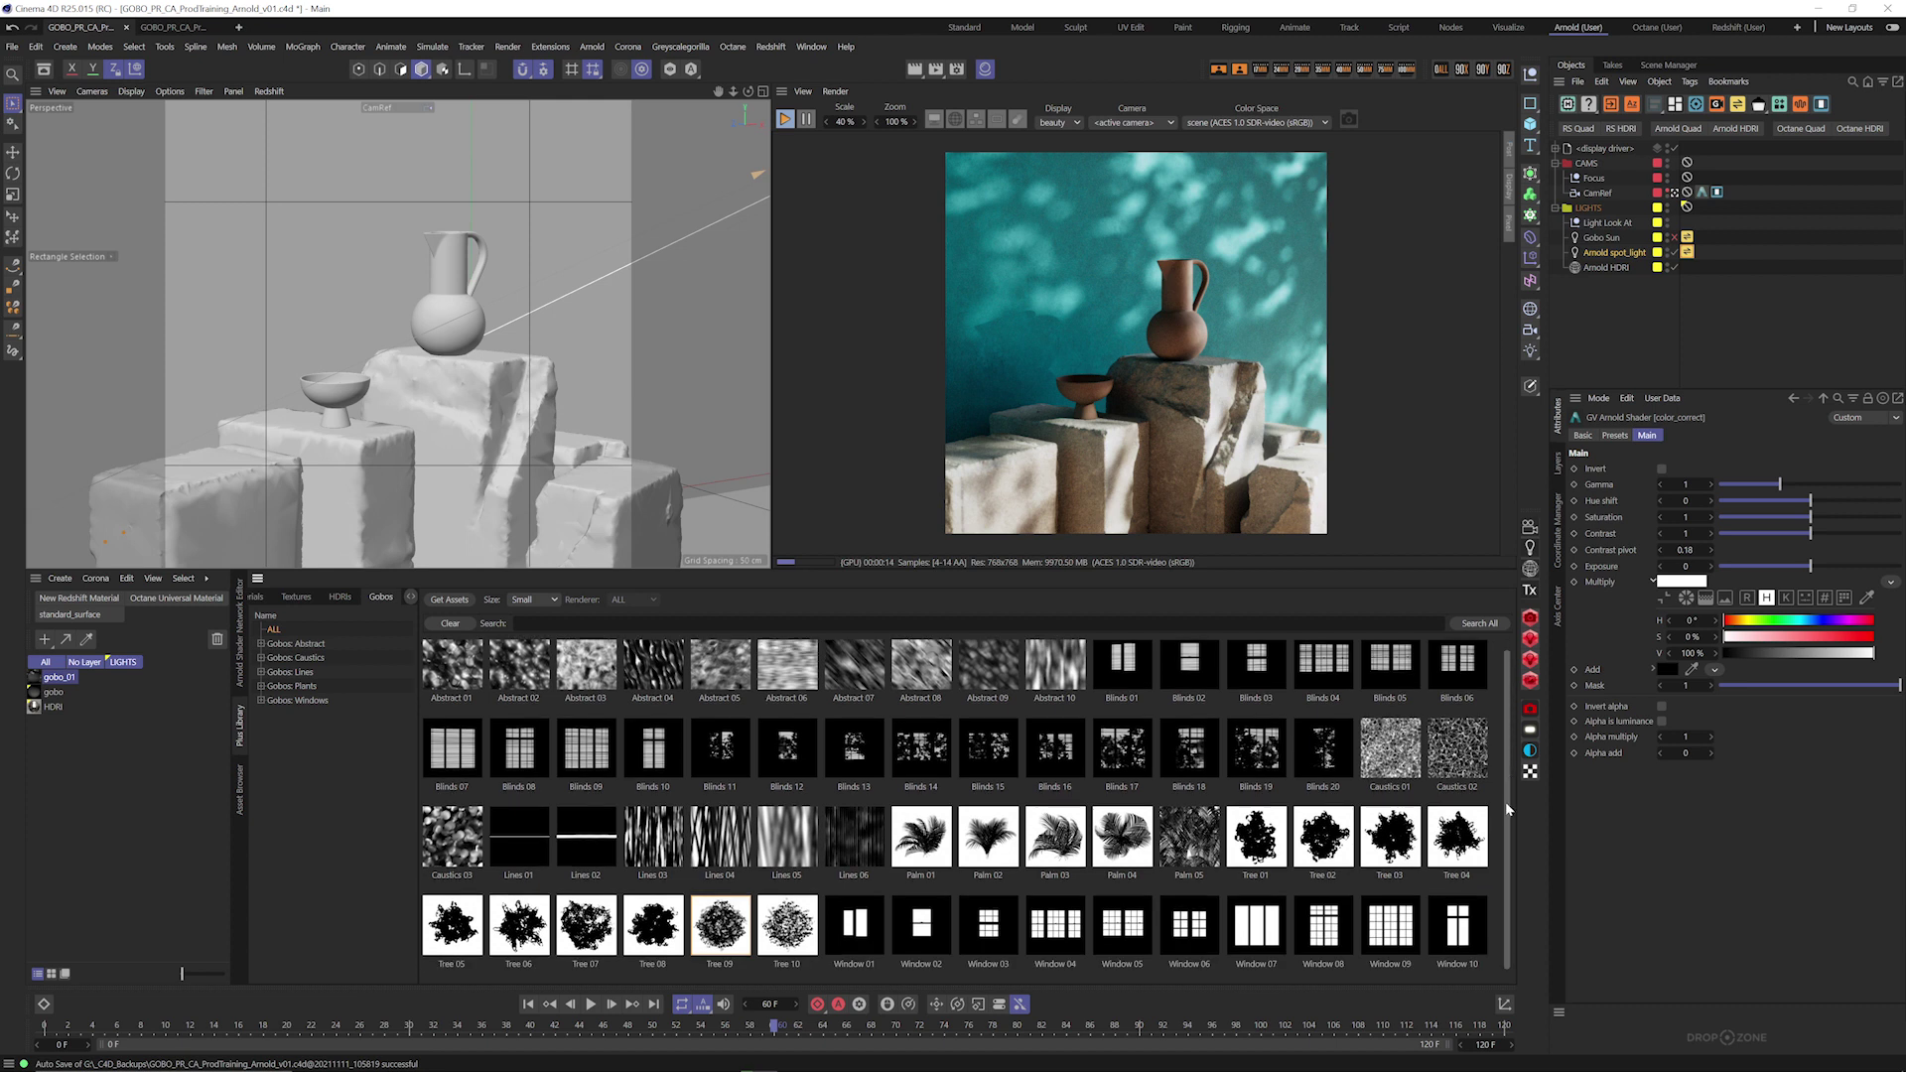
{"action": "scroll", "coordinate": [1509, 794], "scroll_direction": "up", "scroll_amount": 1}
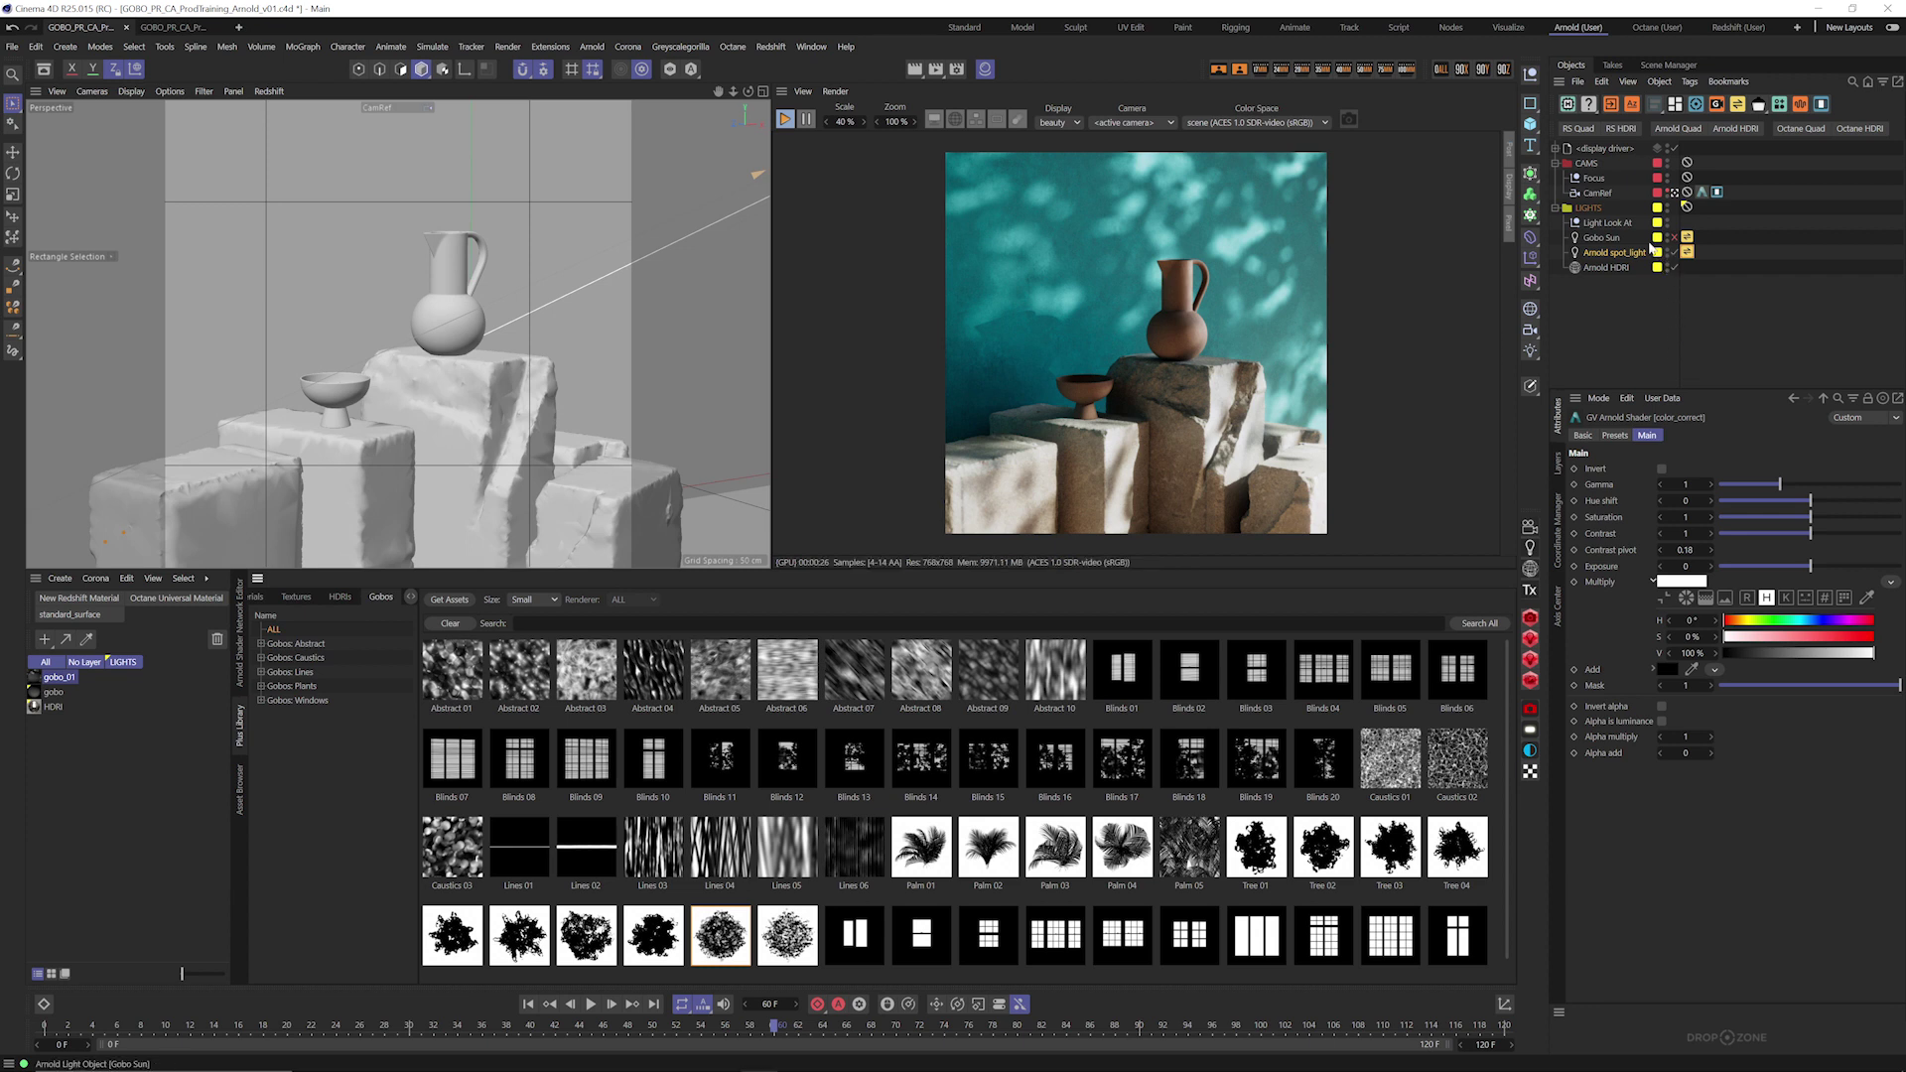
Step: Select the gobo_01 material and display the settings of the gobo node in its shader network
{"action": "left_click", "coordinate": [59, 677]}
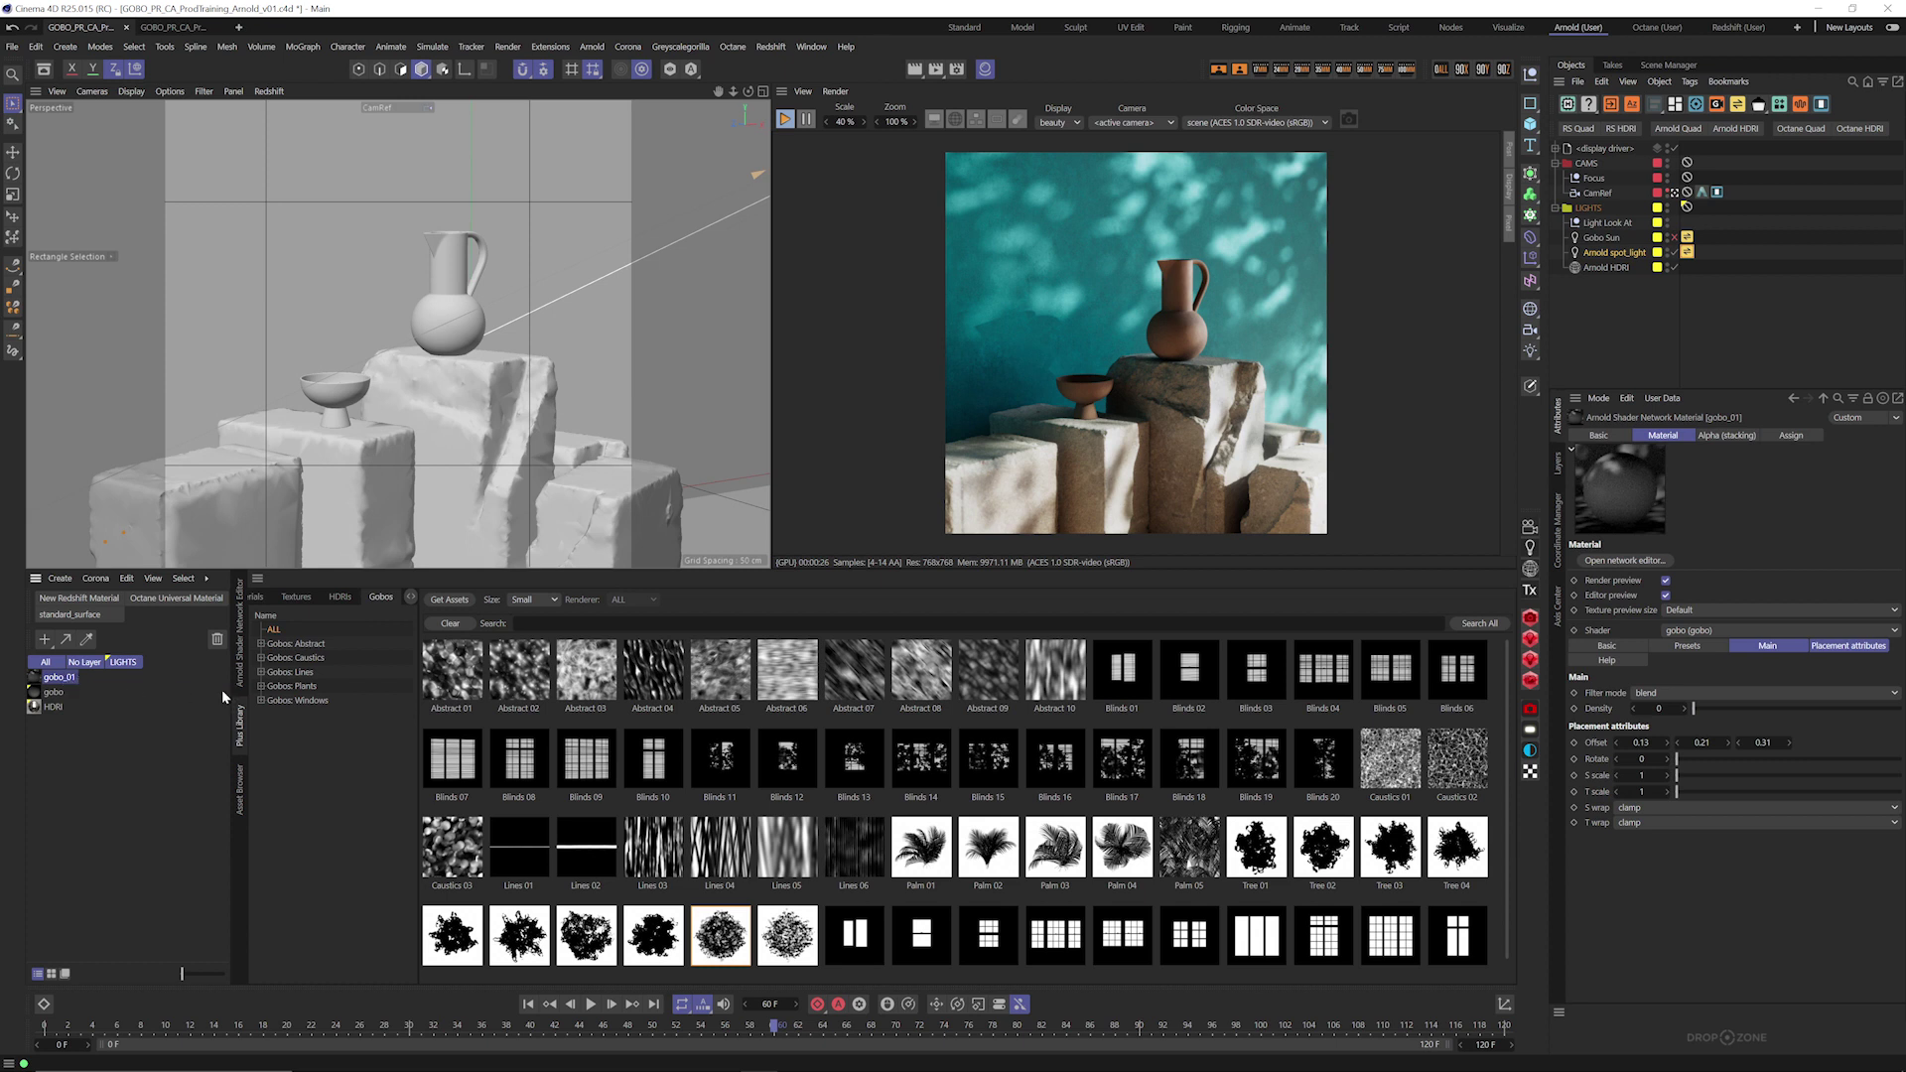
{"action": "left_click", "coordinate": [243, 671]}
{"action": "left_click", "coordinate": [923, 735]}
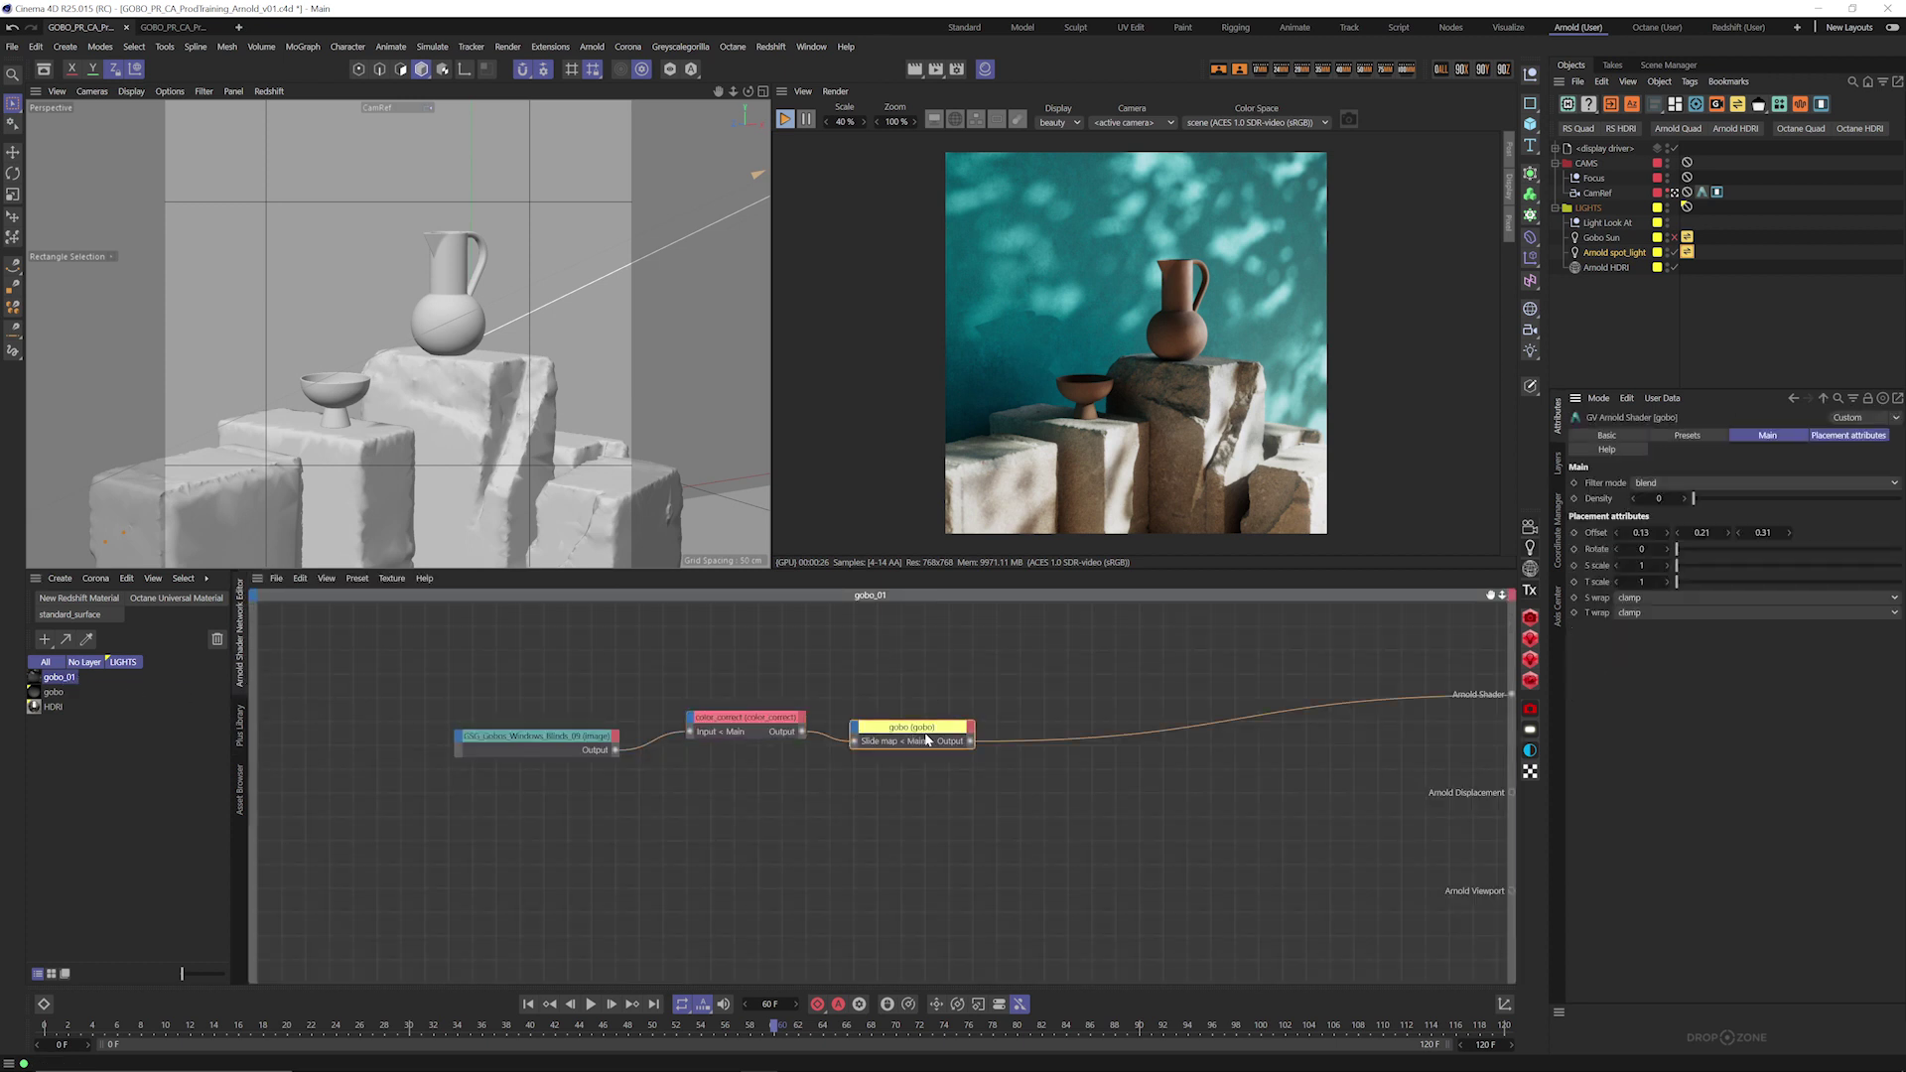